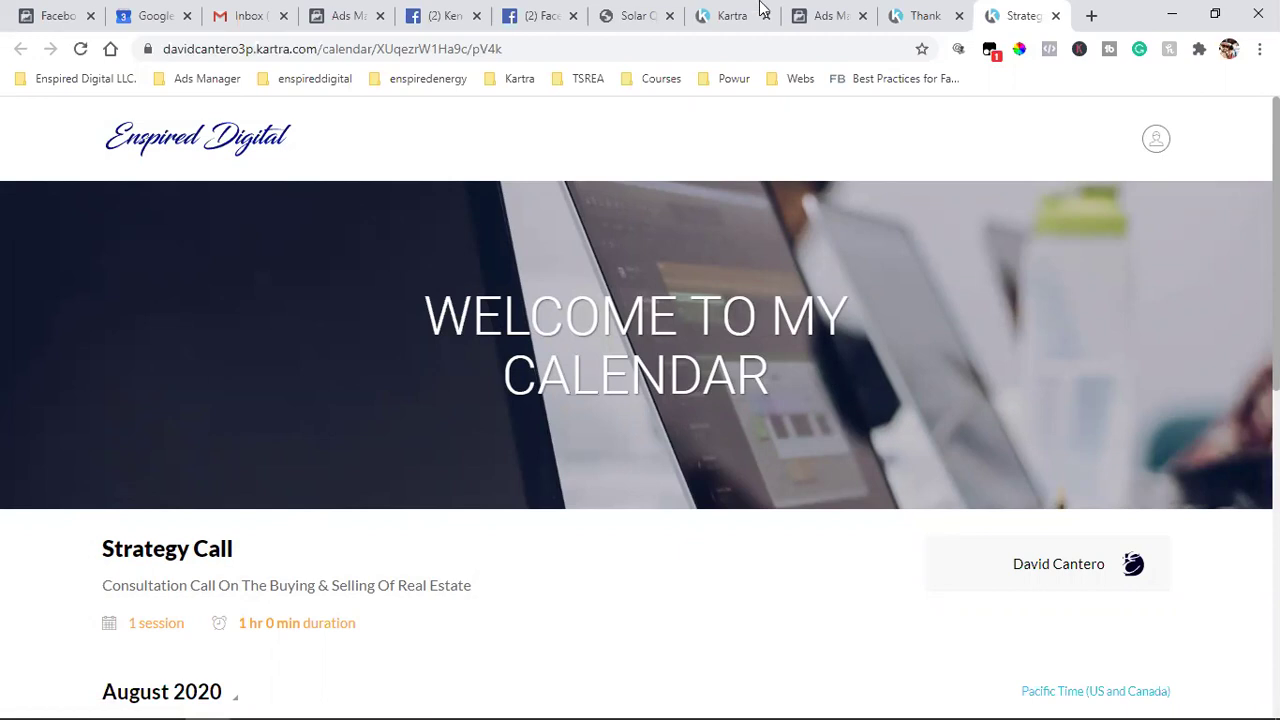
Review the free seller guide thank-you page heading, then switch to the Facebook news feed.
left_click(930, 15)
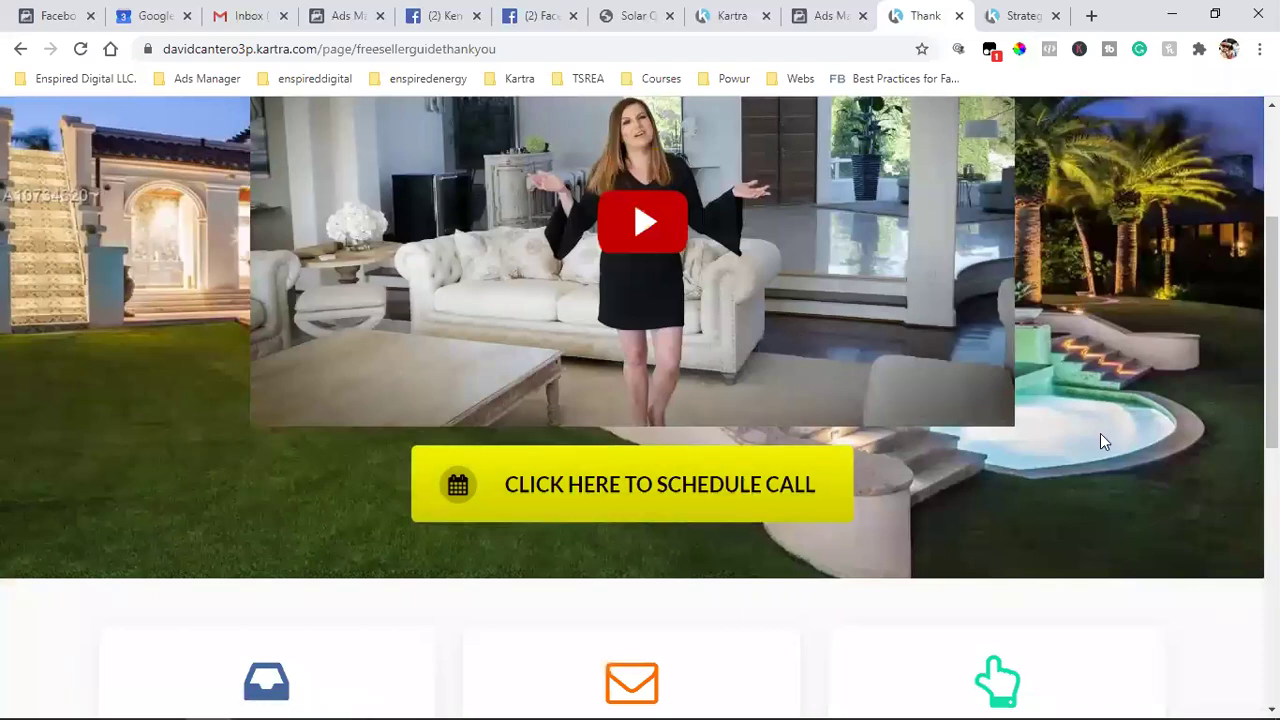
scroll(1091, 463, "up", 2)
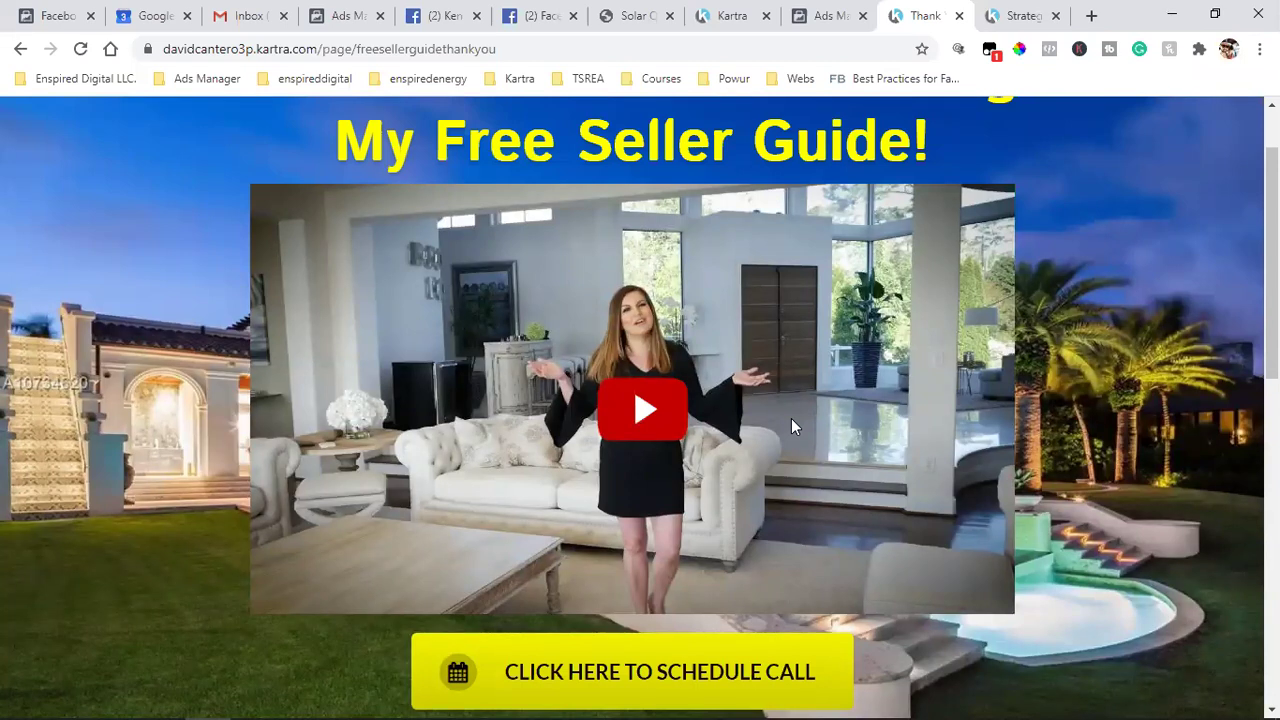
left_click(540, 14)
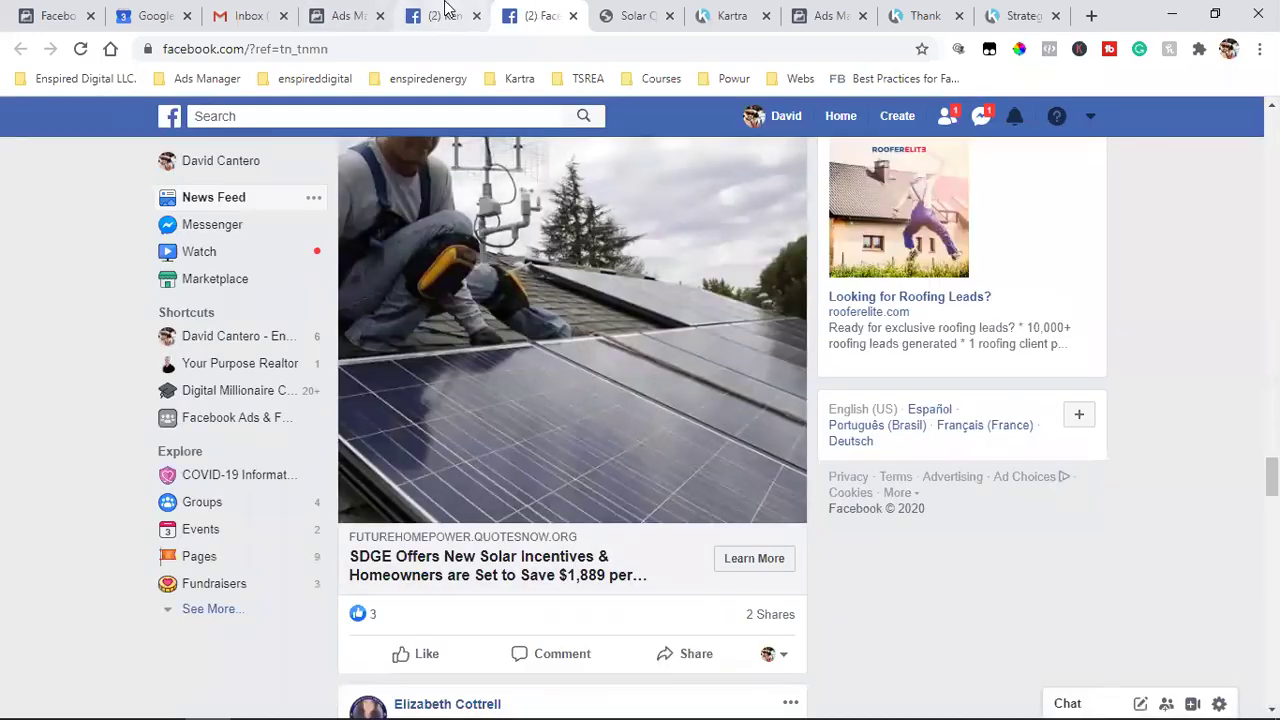
Compare the realtor's Facebook business page with the seller guide thank-you page.
left_click(445, 12)
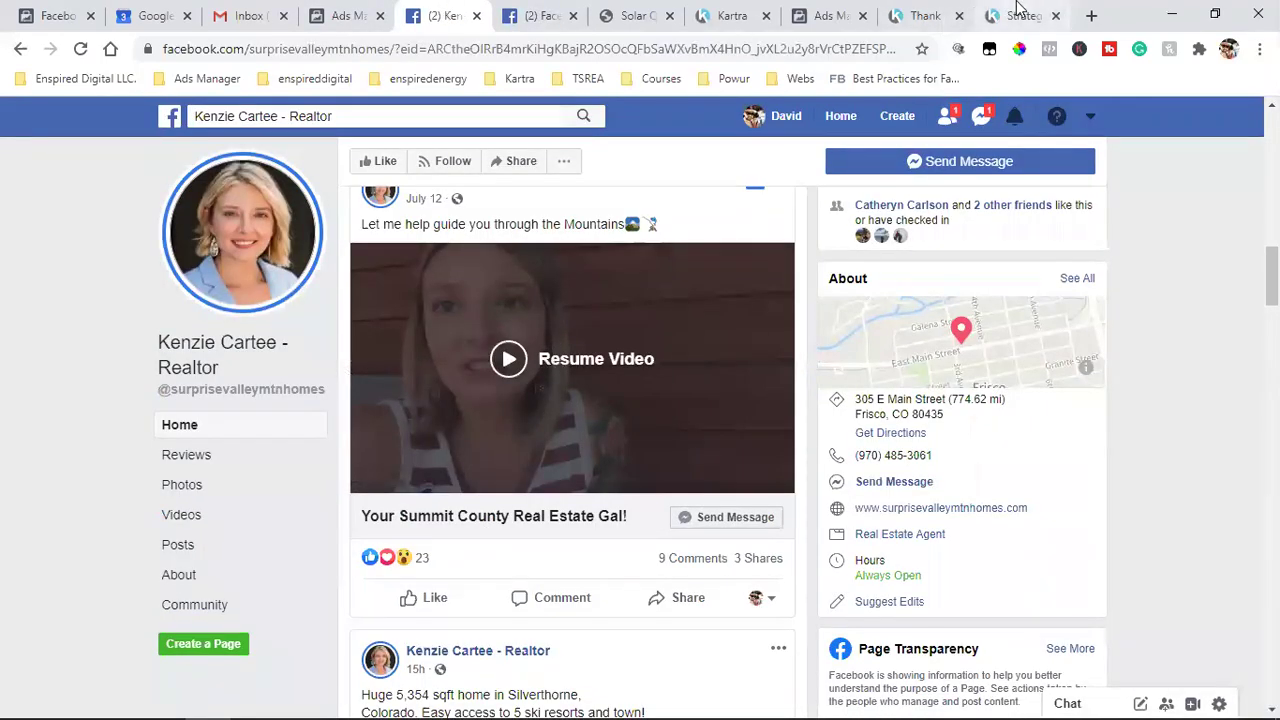
left_click(925, 15)
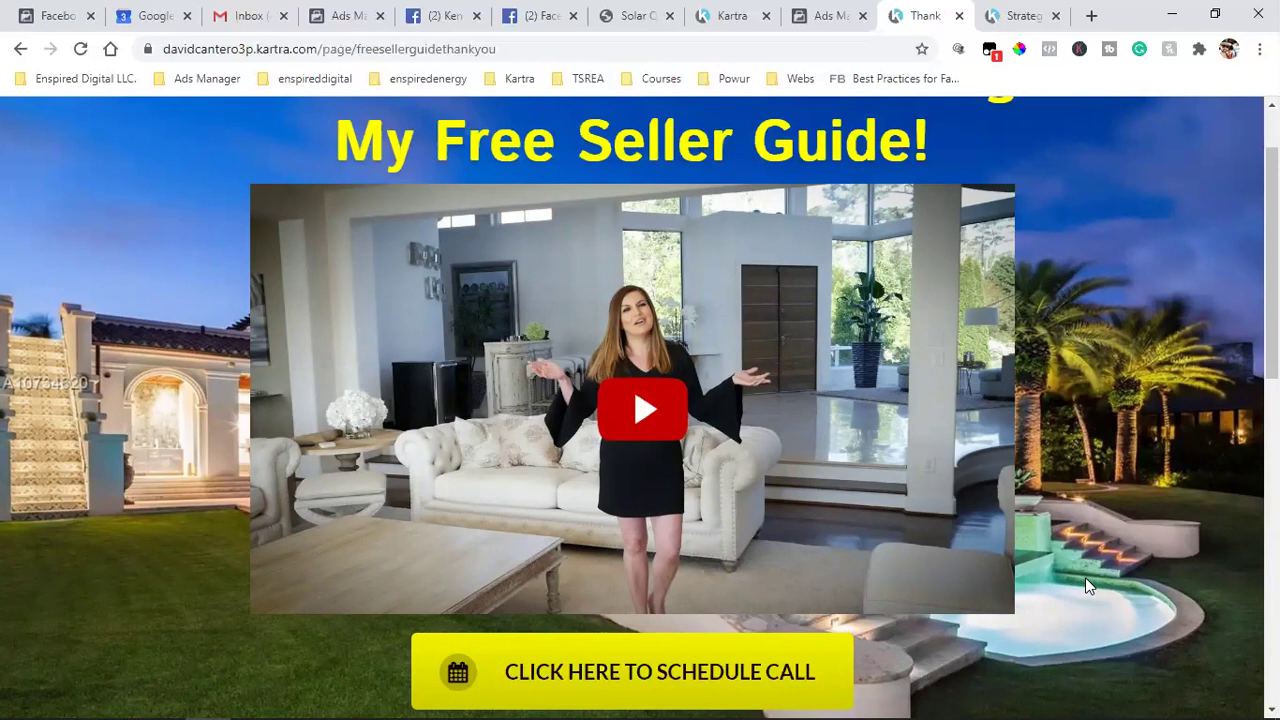
mouse_move(1002, 693)
Highlight the guiding phrase in the realtor's video post caption, then go to the Strategy Call calendar.
left_click(449, 13)
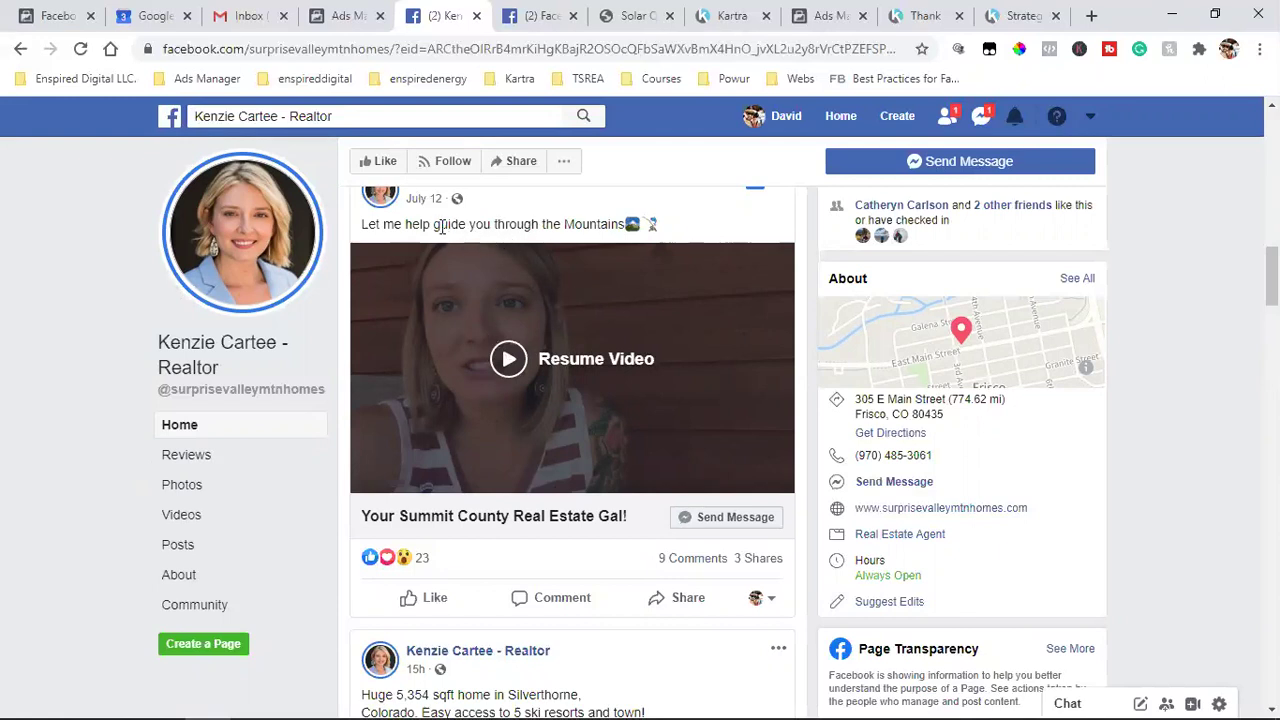
left_click_drag(431, 225, 560, 283)
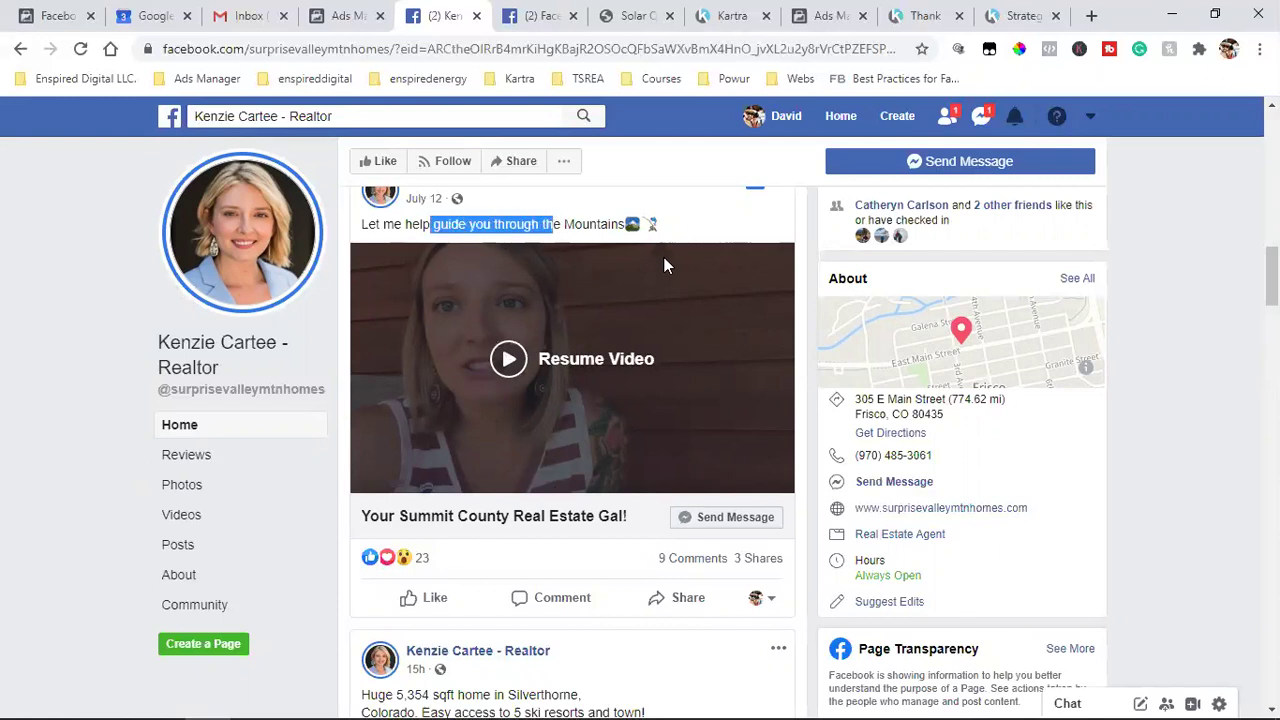
left_click(730, 228)
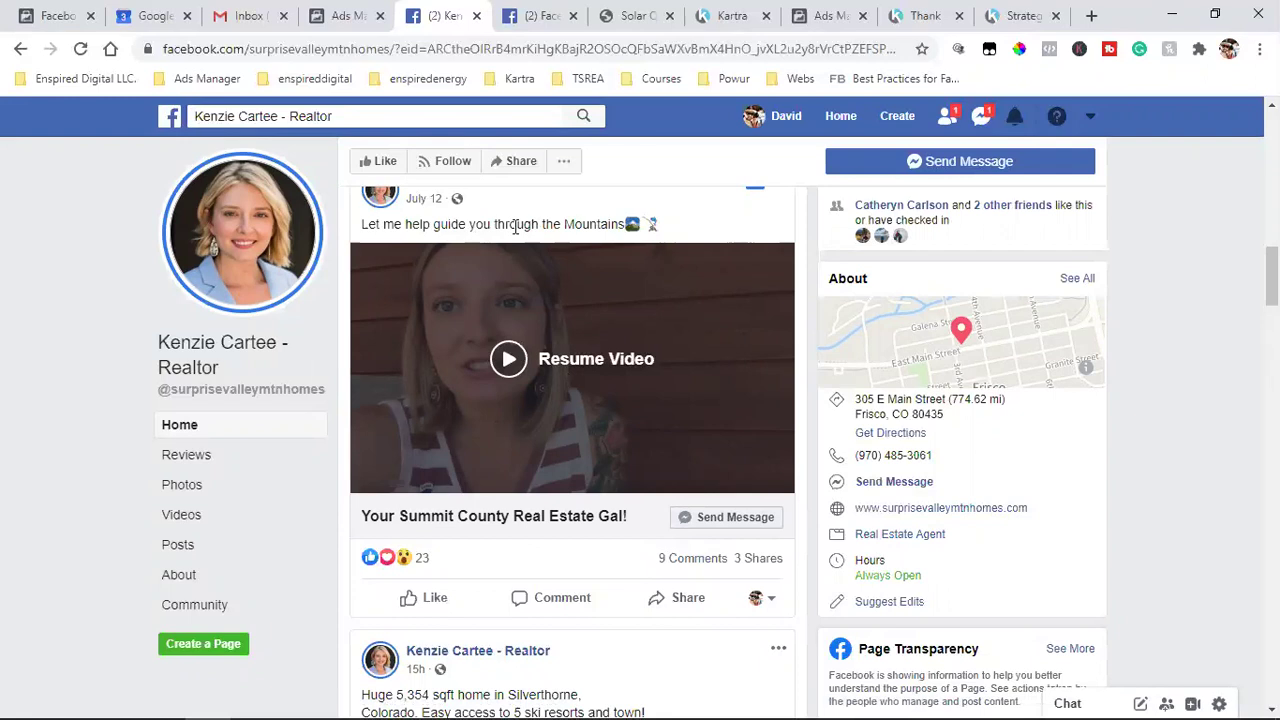
left_click_drag(394, 224, 540, 225)
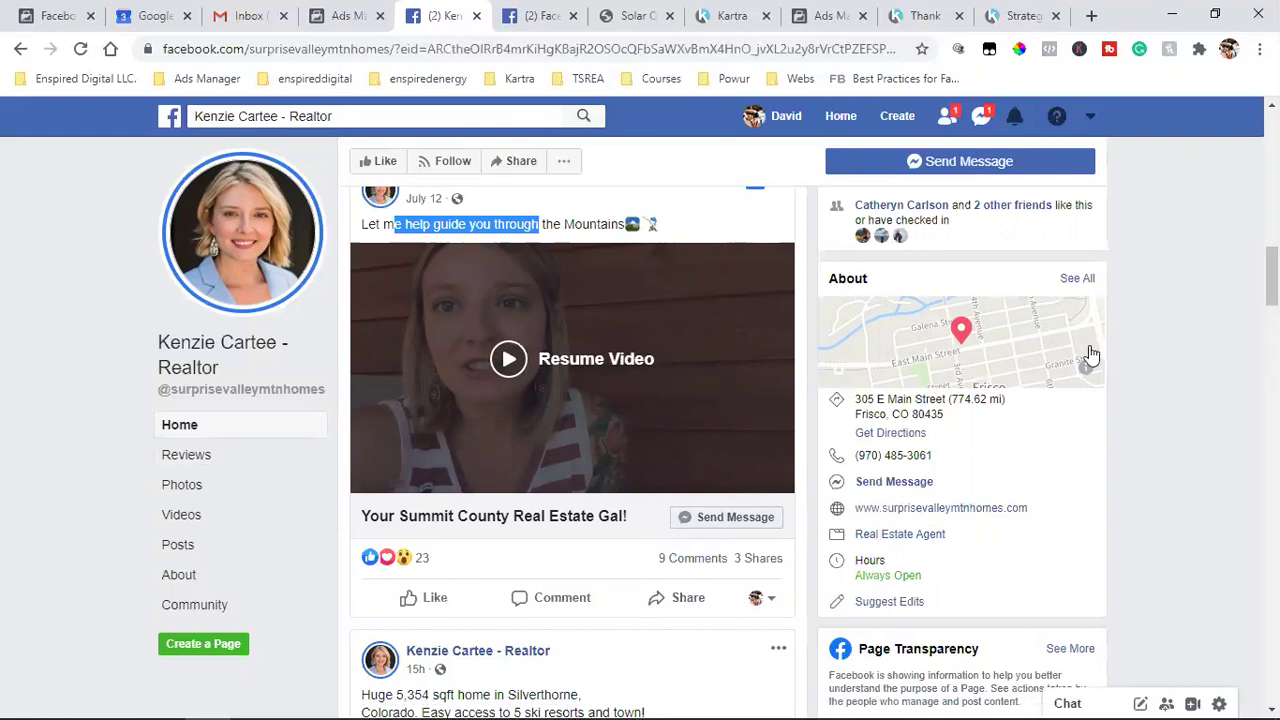
left_click(1020, 15)
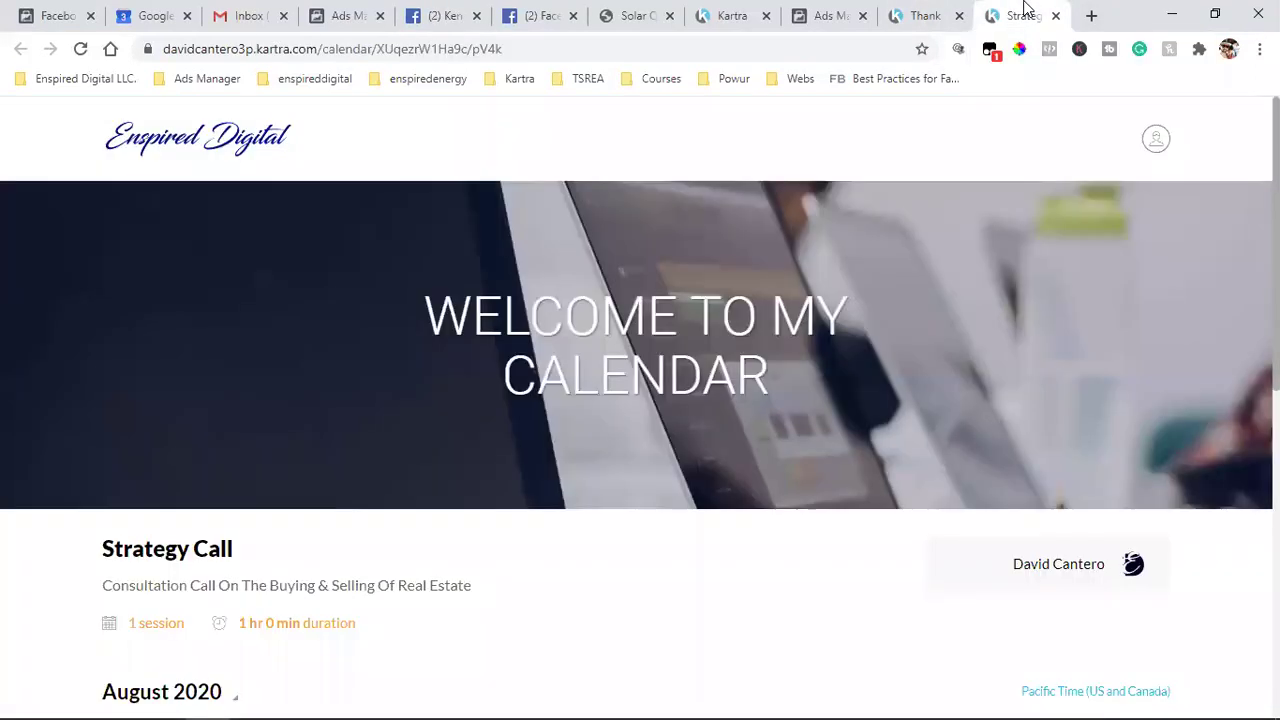
Close the Strategy Call calendar and open the 777 Plaza Blvd page from the TSREA bookmarks.
left_click(1056, 16)
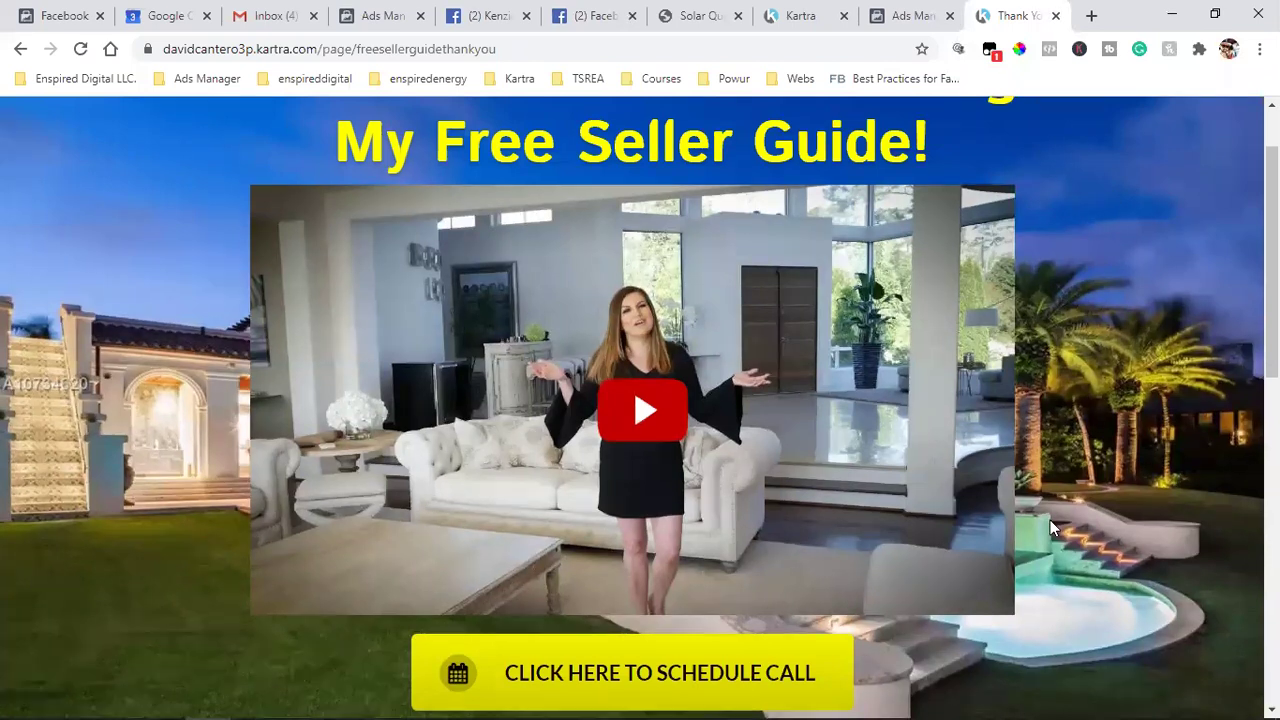
scroll(1050, 520, "up", 2)
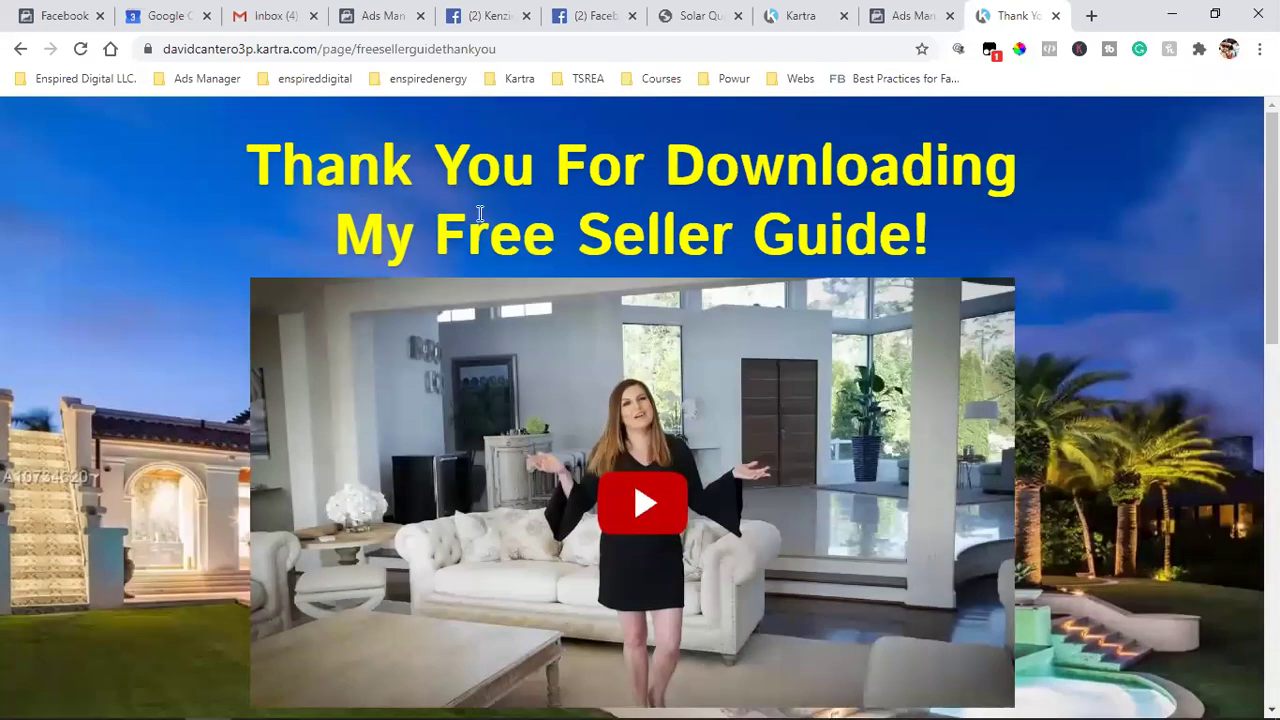
left_click(570, 82)
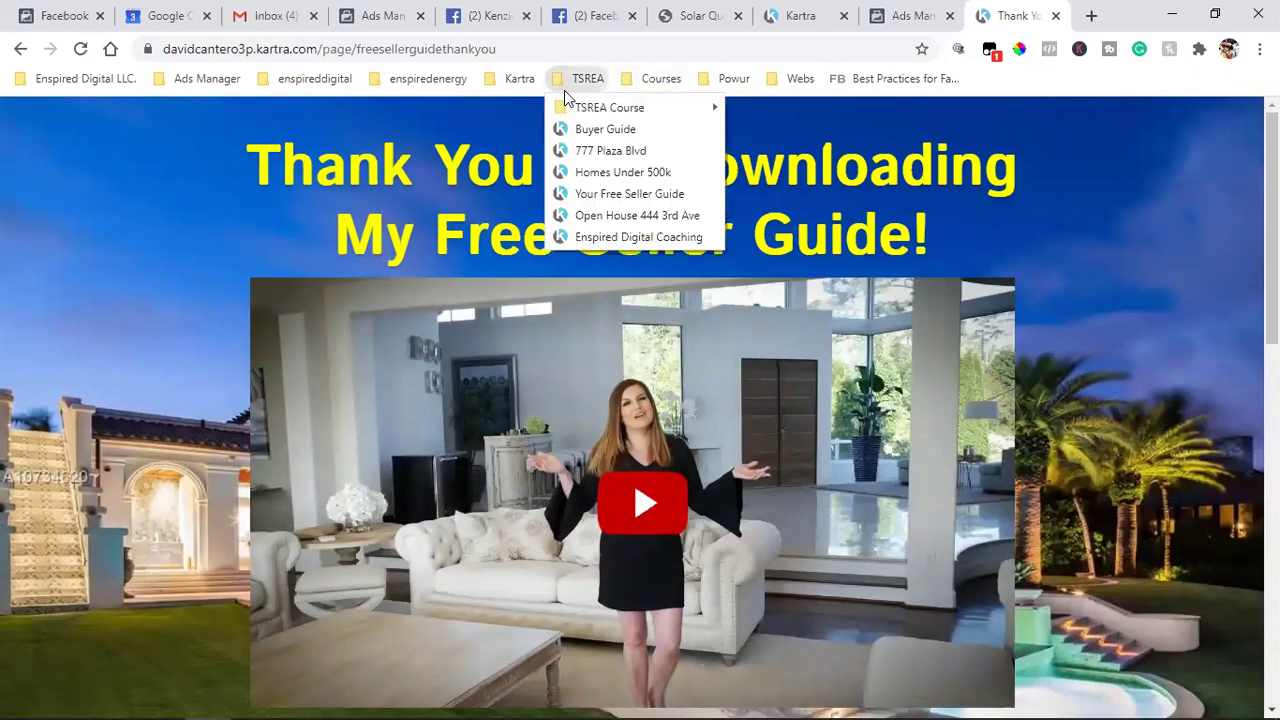
left_click(643, 148)
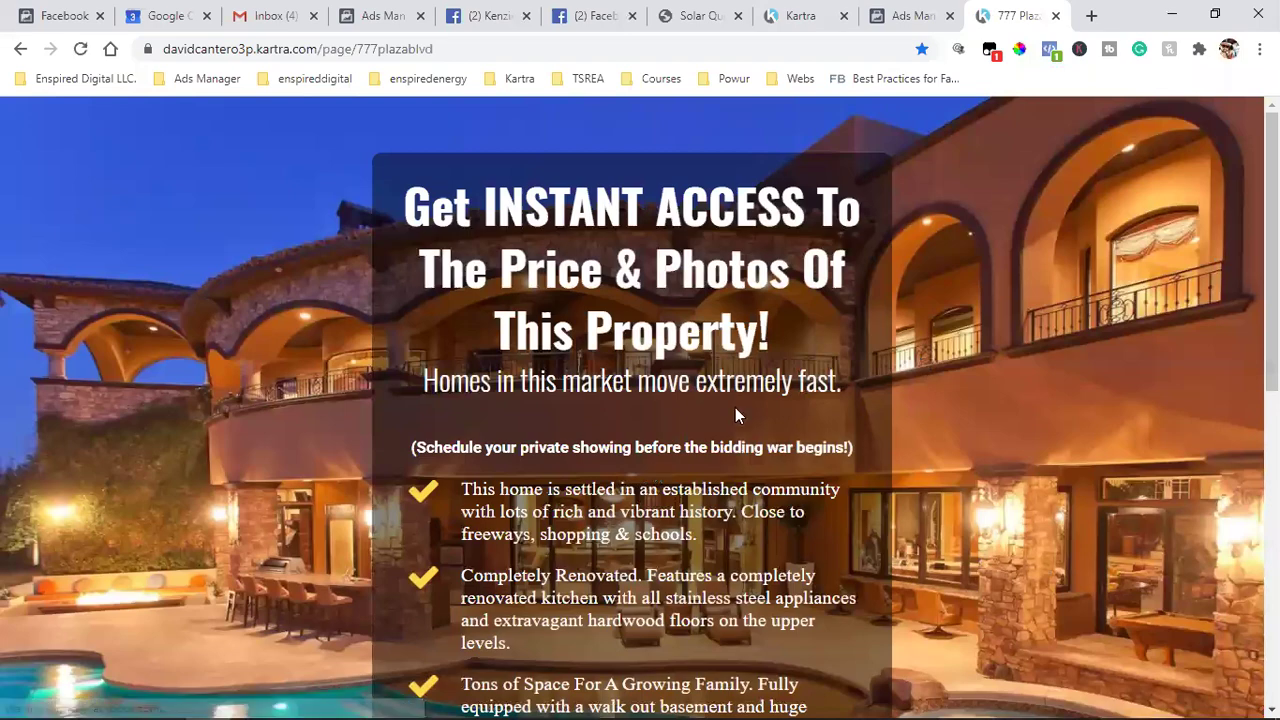
Review the 777 Plaza Blvd headline and market line, then return to the Kartra pages list.
left_click_drag(481, 207, 706, 382)
left_click(1068, 469)
scroll(1068, 469, "down", 15)
scroll(1068, 469, "up", 15)
scroll(1068, 469, "down", 15)
scroll(1071, 477, "up", 15)
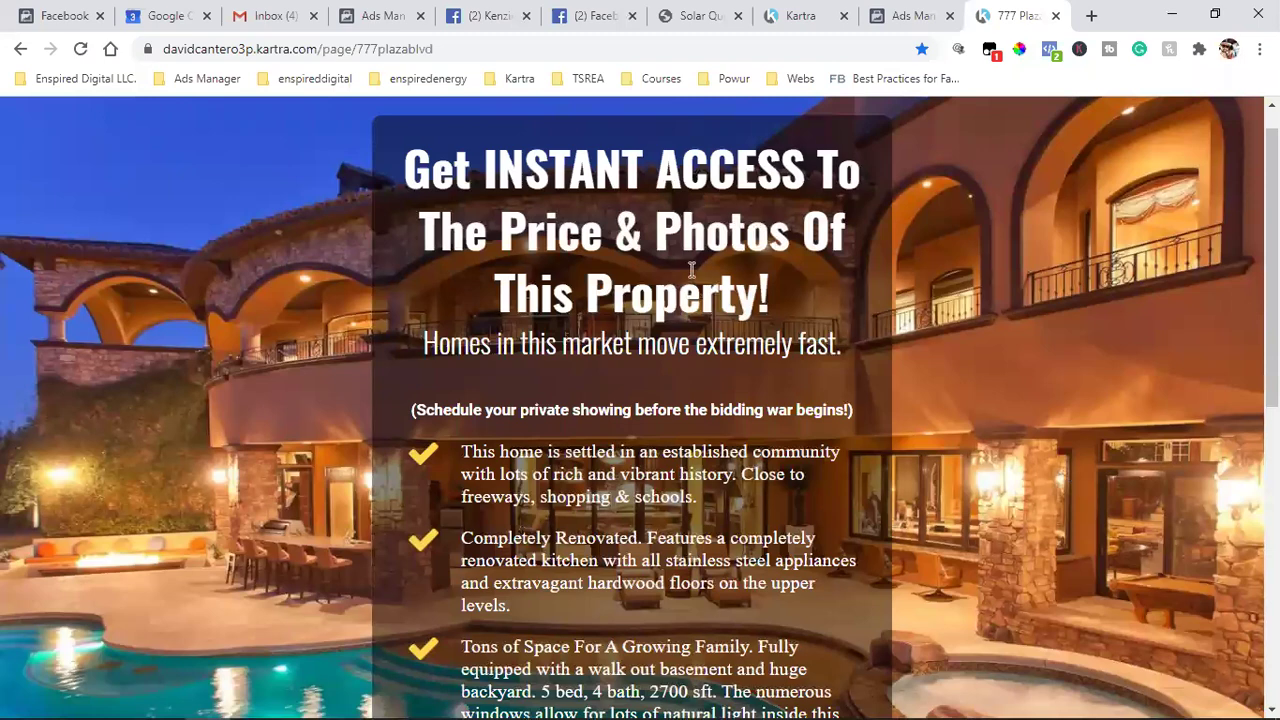
left_click(800, 15)
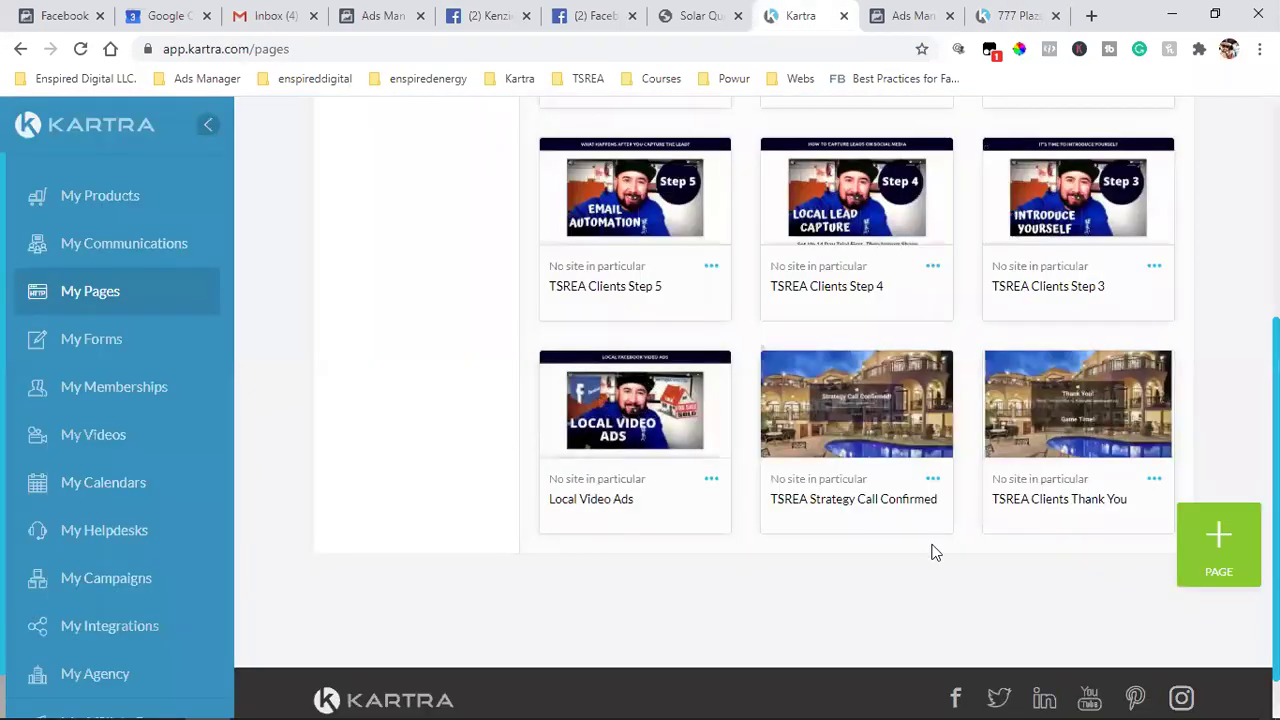
Filter Kartra pages to Shared Funnels and choose Edit on the 777 Plaza Blvd page.
scroll(1054, 560, "up", 4)
left_click(935, 262)
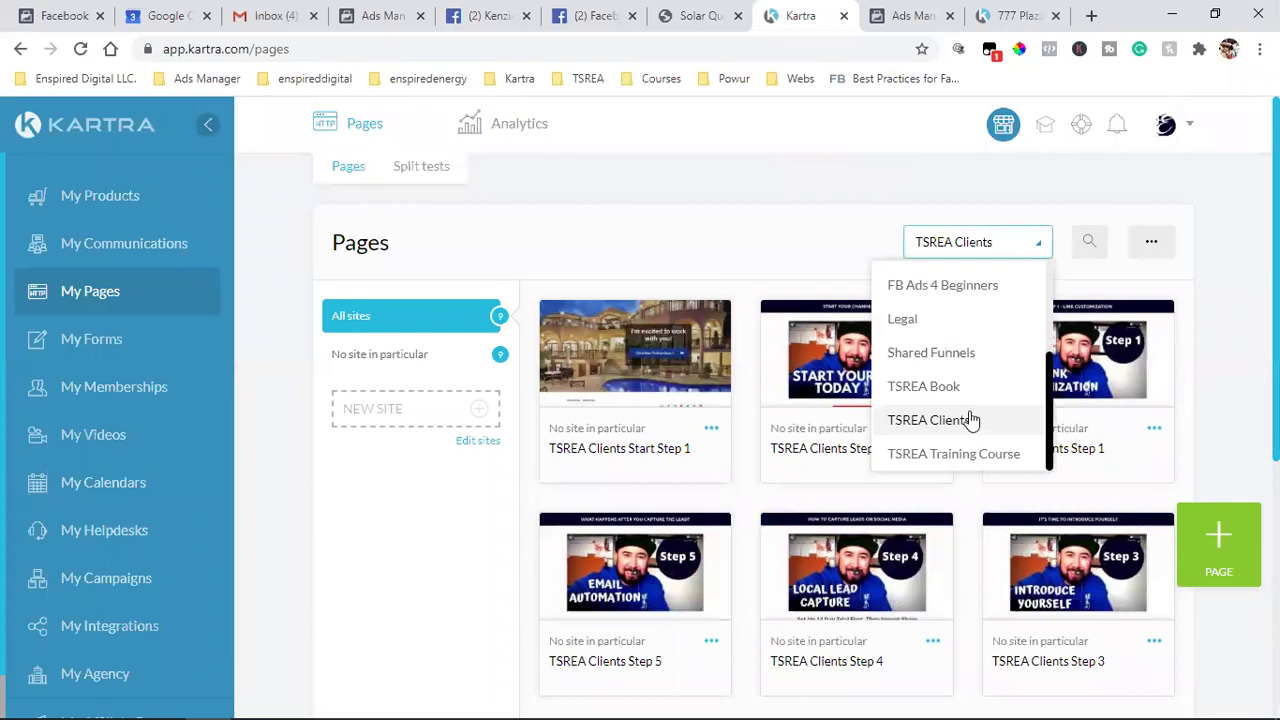
left_click(985, 360)
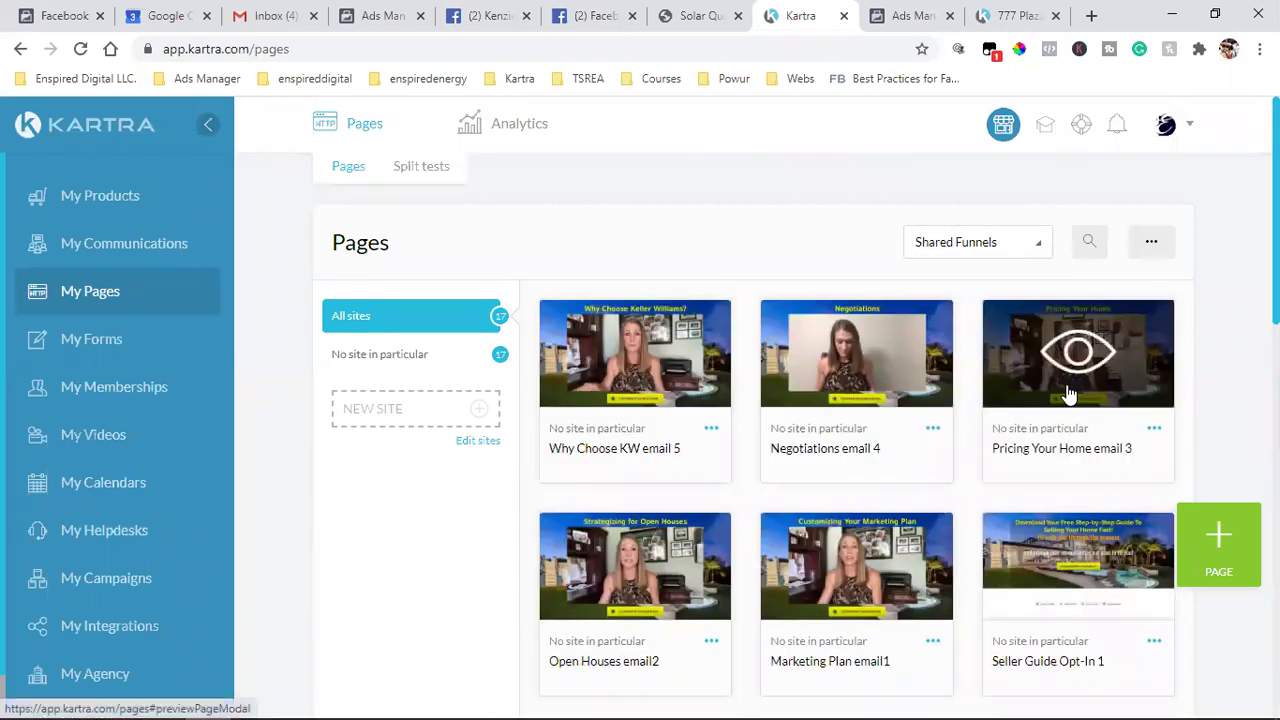
scroll(1066, 400, "down", 7)
scroll(1068, 473, "down", 2)
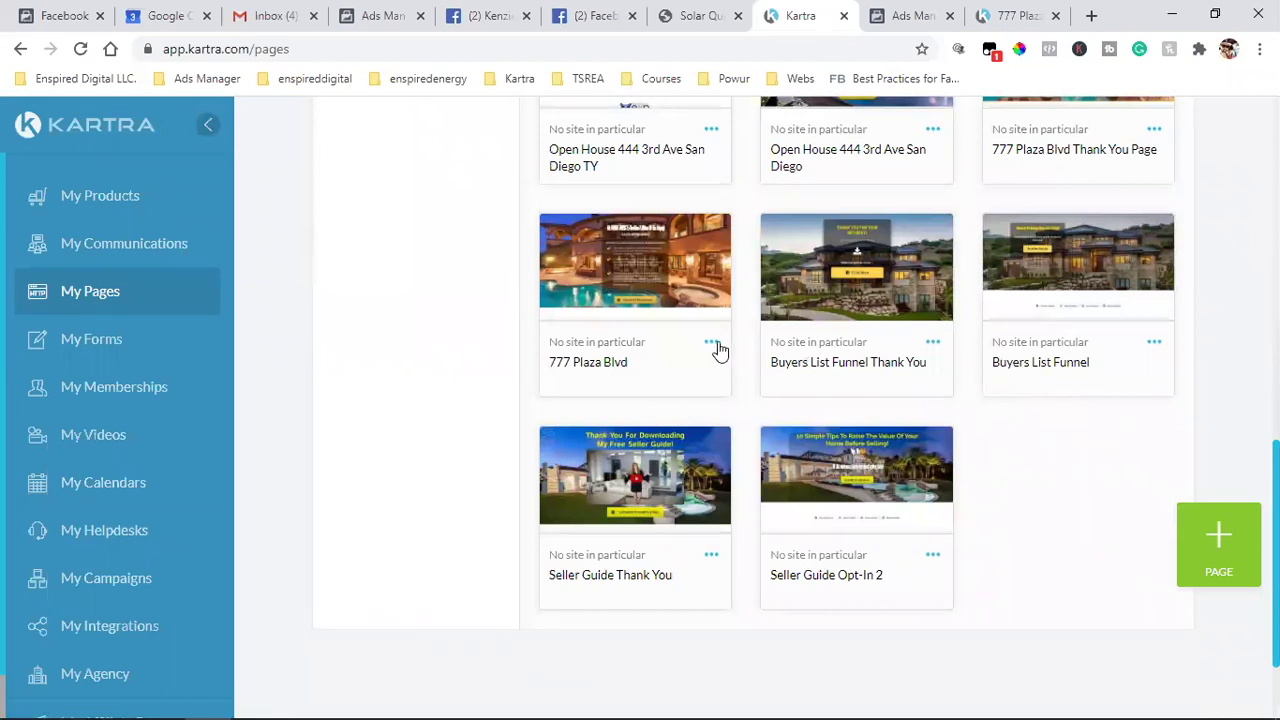
left_click(712, 344)
left_click(794, 376)
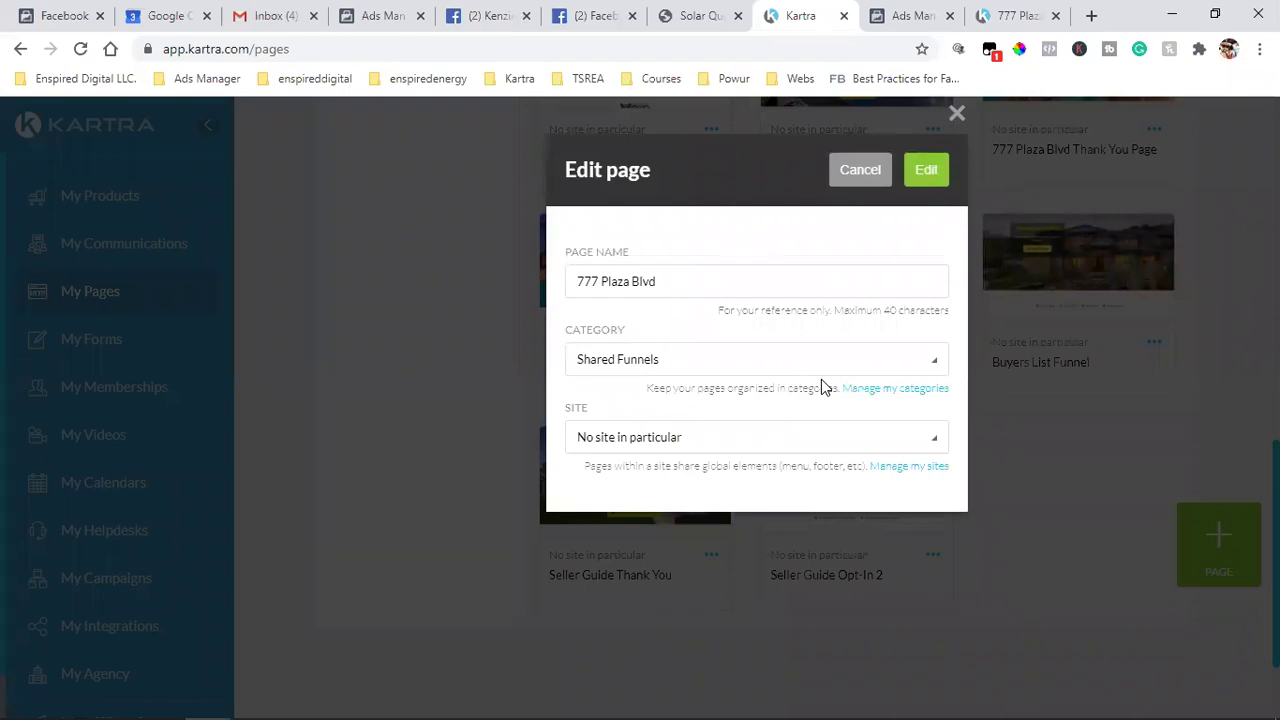
Launch the page builder for 777 Plaza Blvd from the Edit page dialog.
left_click(925, 170)
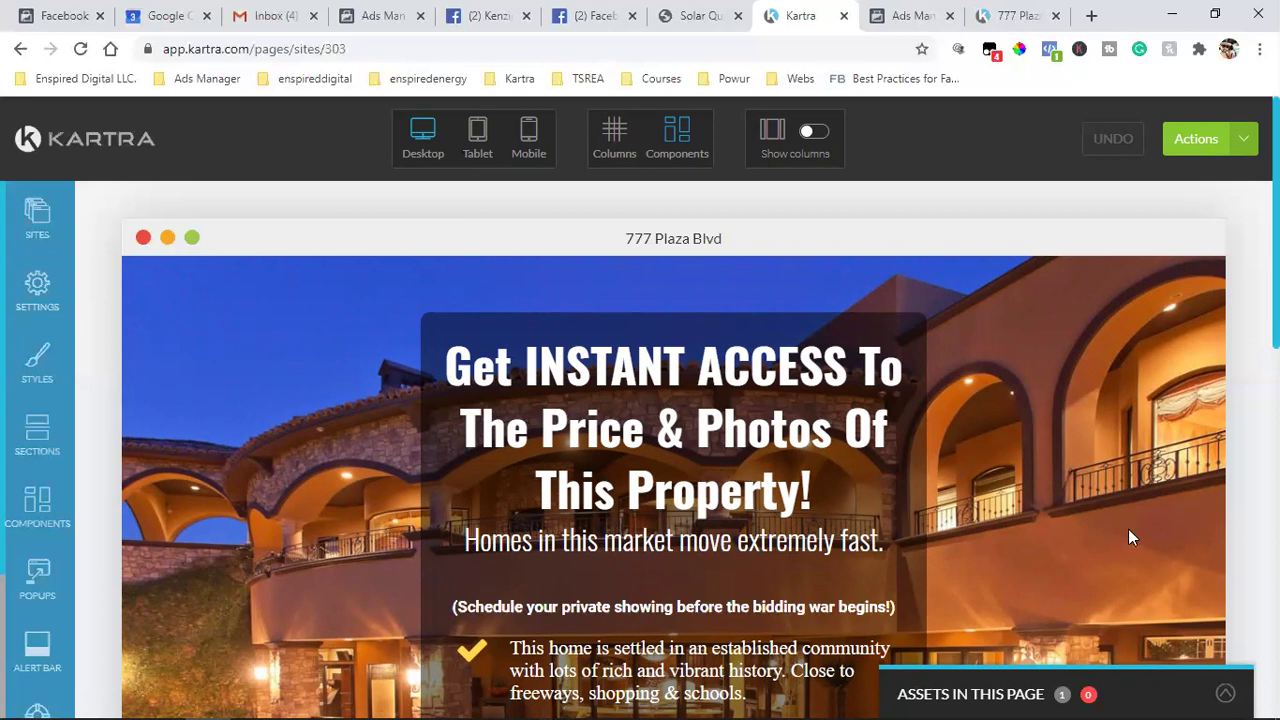
Correct the end of the headline so it finishes with 'erty!'.
mouse_move(1242, 710)
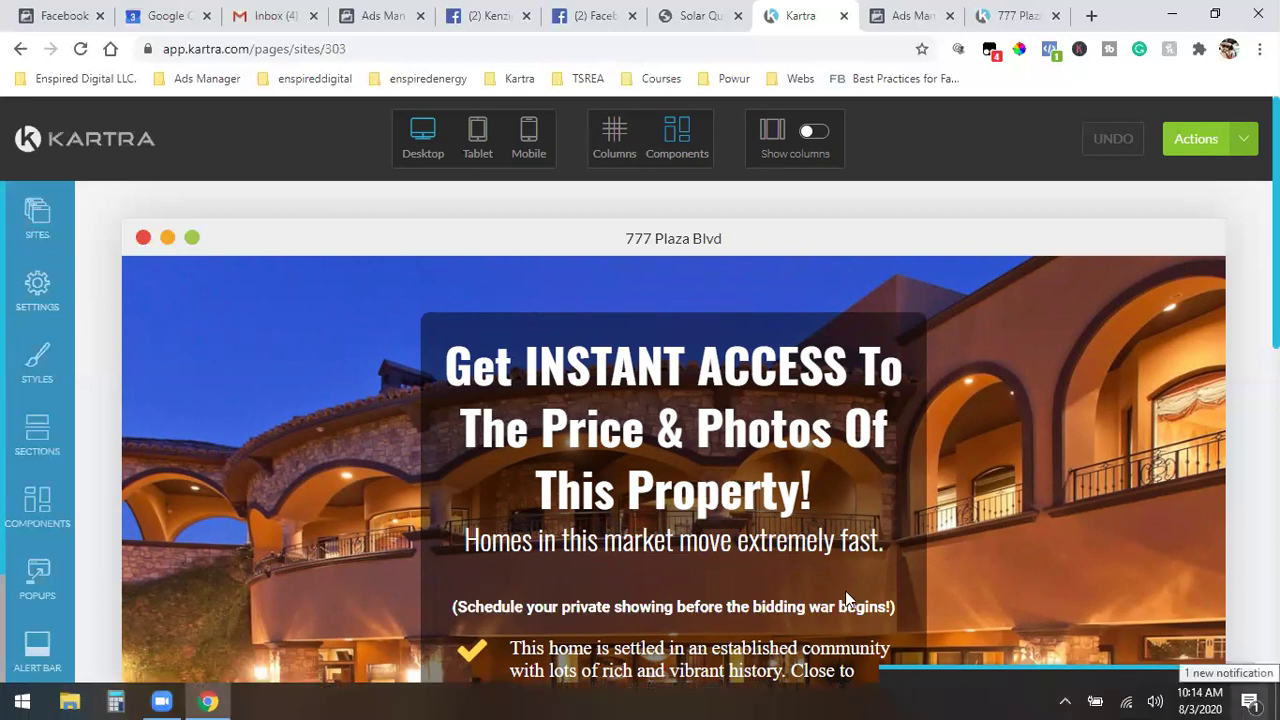
left_click(826, 482)
key("BackSpace")
key("BackSpace")
key("BackSpace")
key("BackSpace")
key("BackSpace")
key("BackSpace")
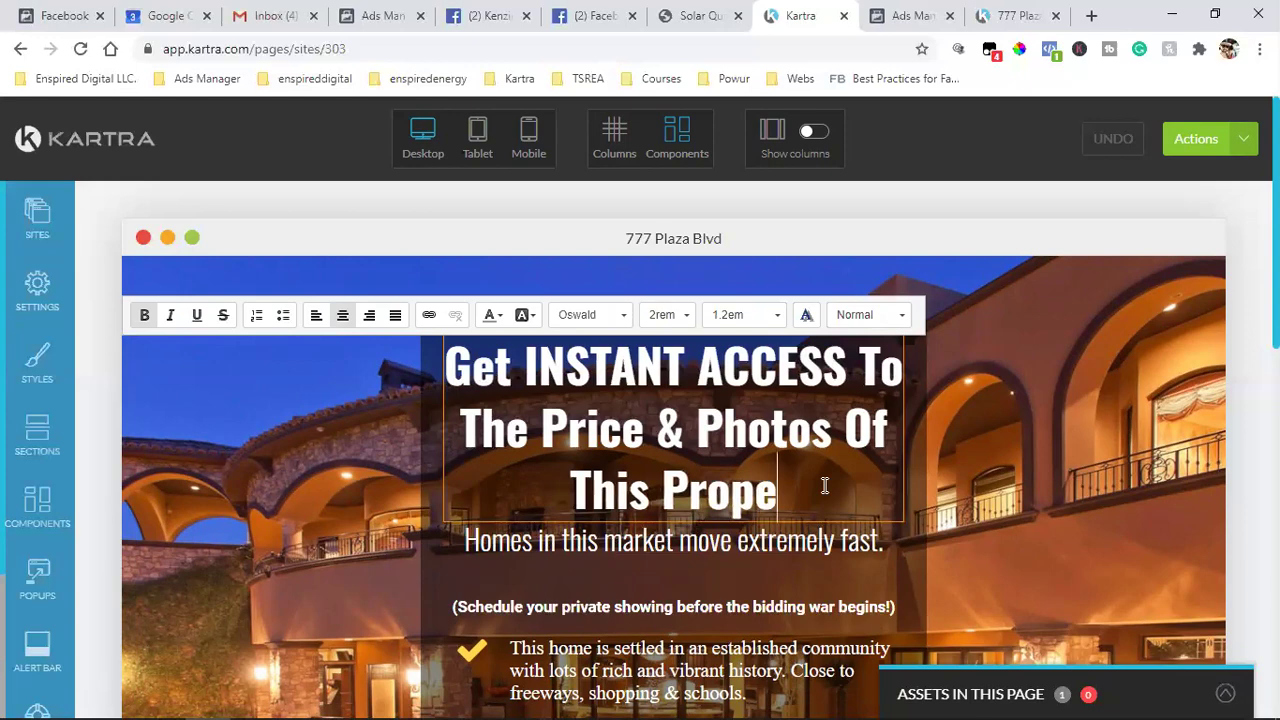
type("erty!")
Make the third bullet's walk-out basement and backyard description dark green.
scroll(870, 478, "down", 3)
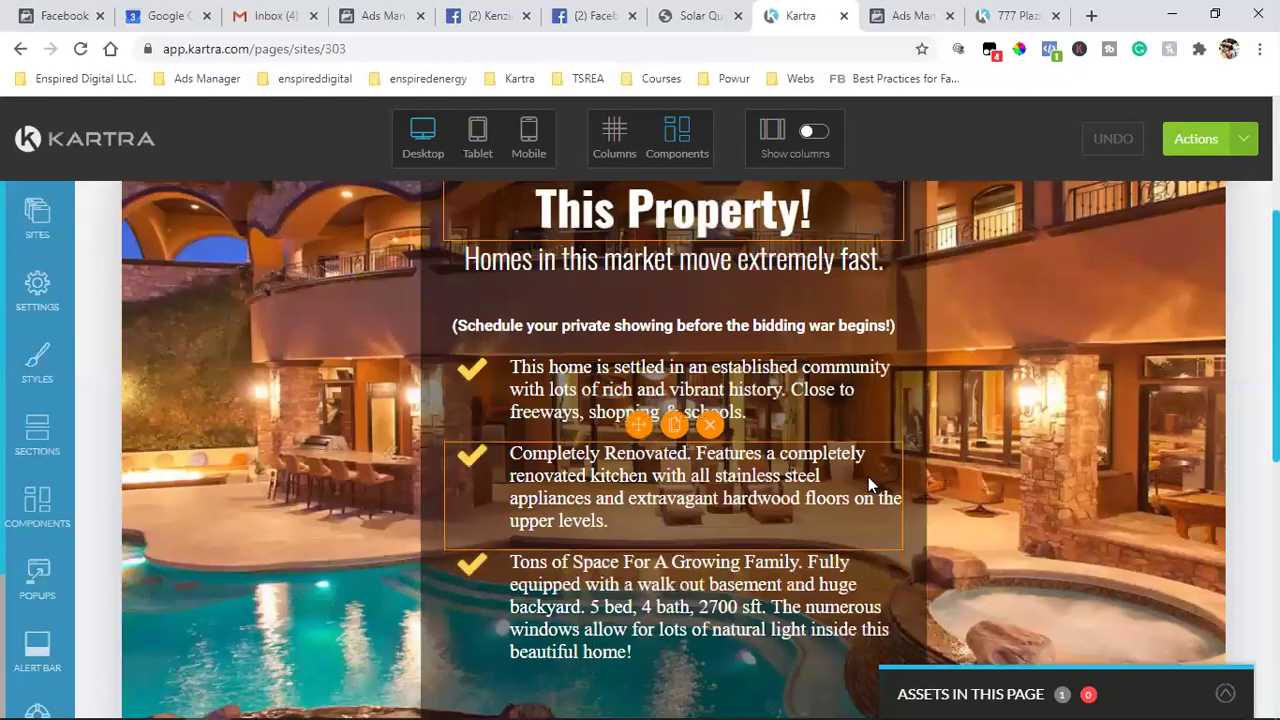
scroll(868, 476, "down", 4)
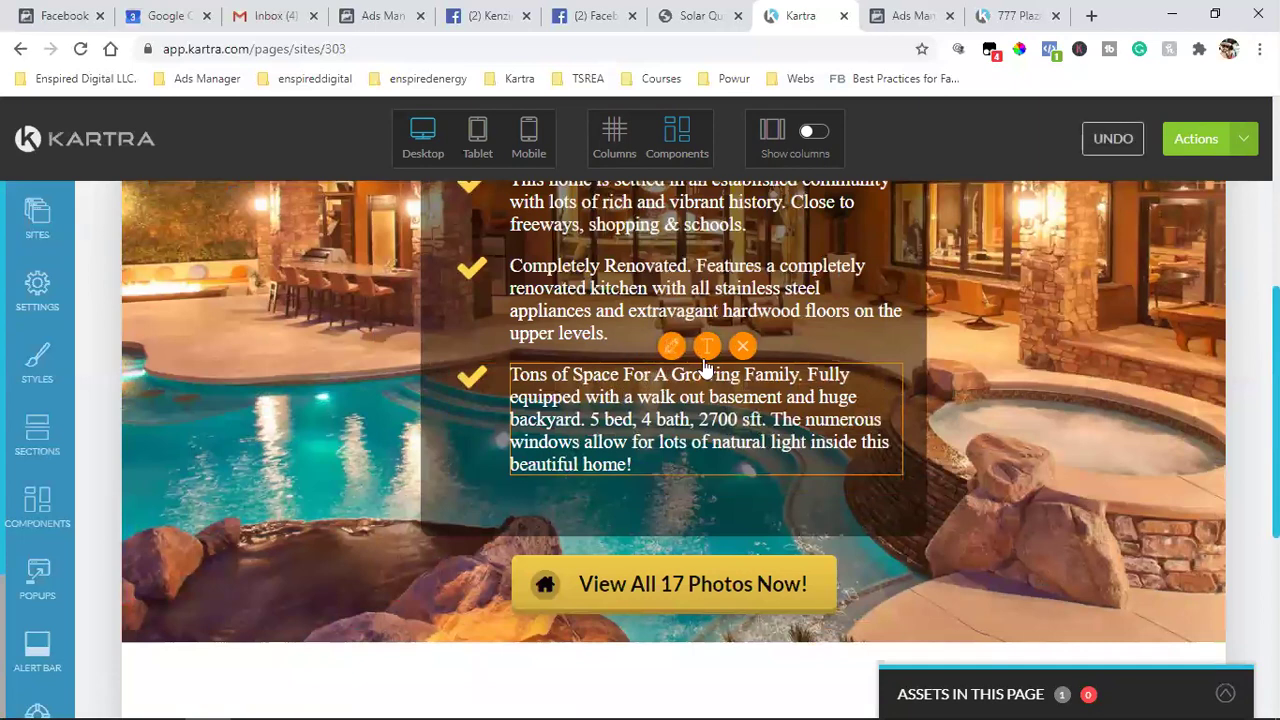
left_click(706, 347)
left_click_drag(632, 464, 585, 397)
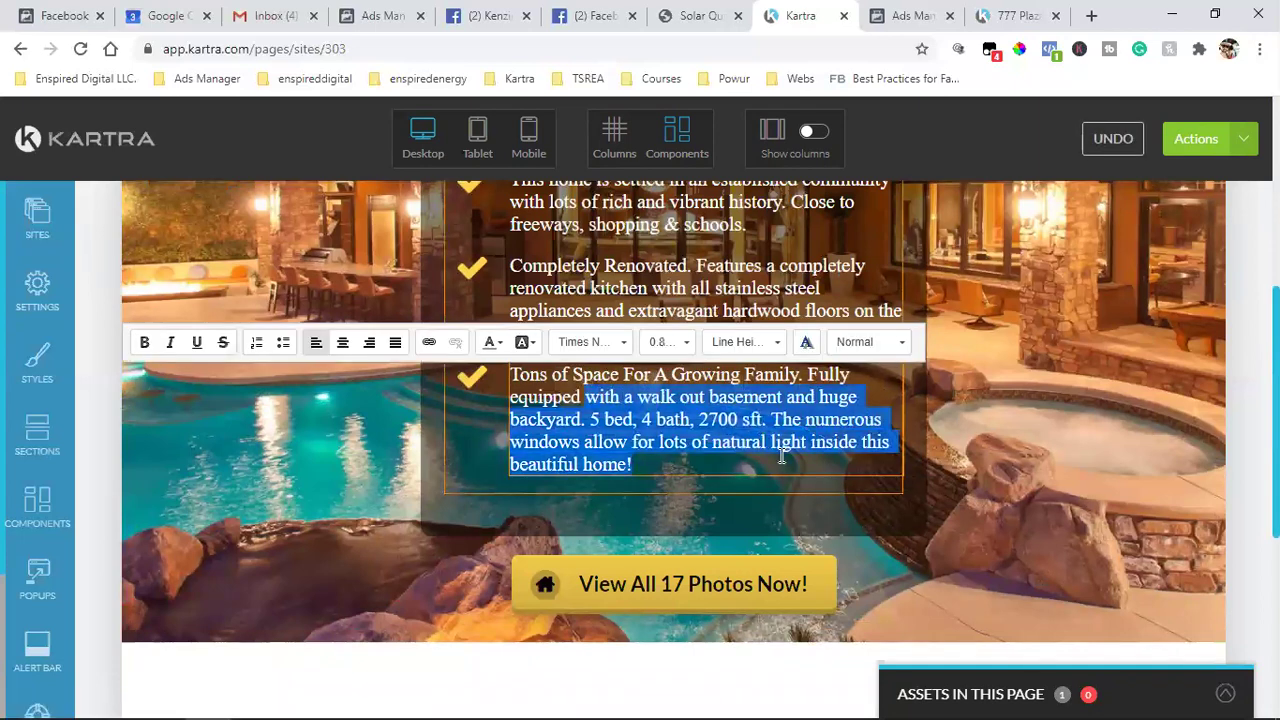
left_click(490, 347)
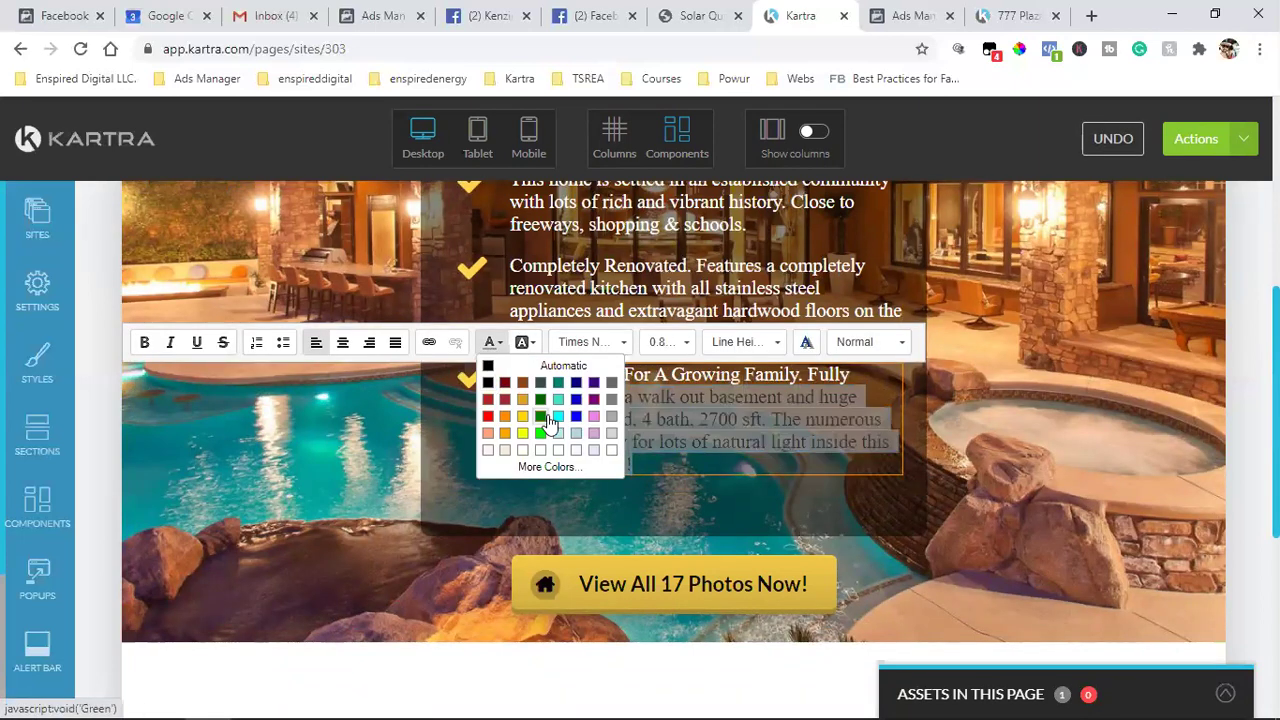
left_click(732, 416)
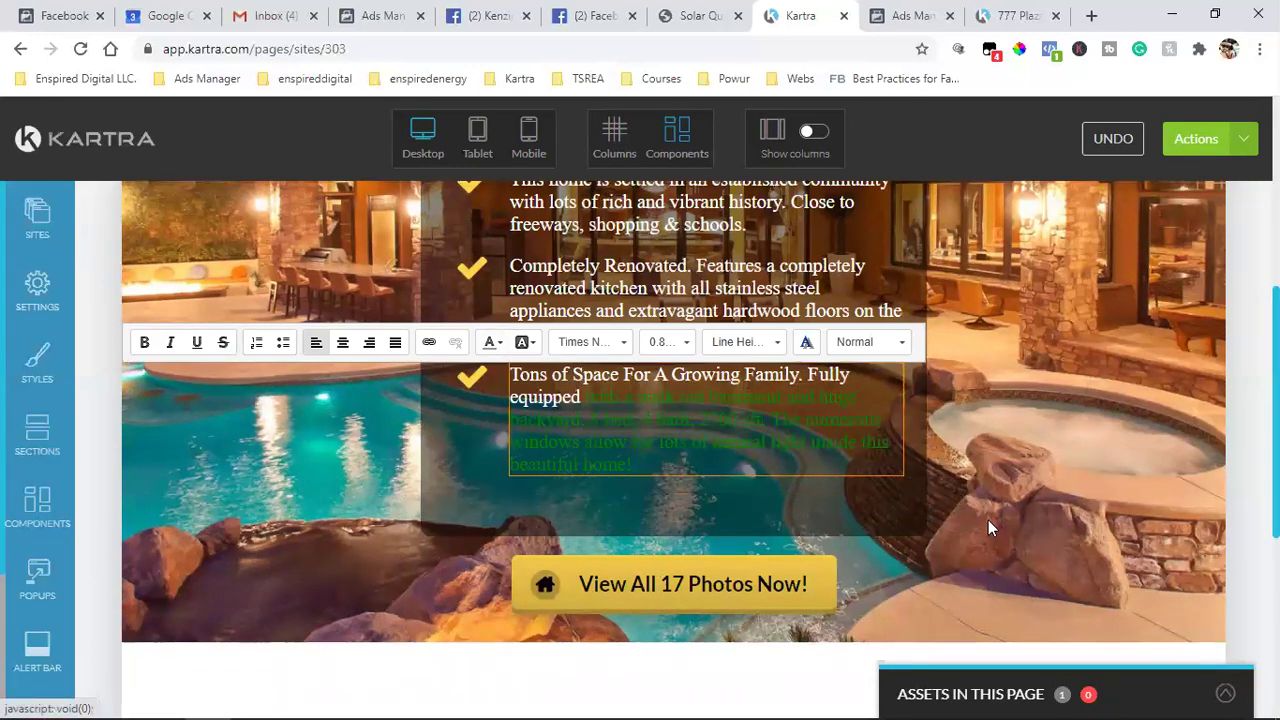
scroll(990, 525, "down", 4)
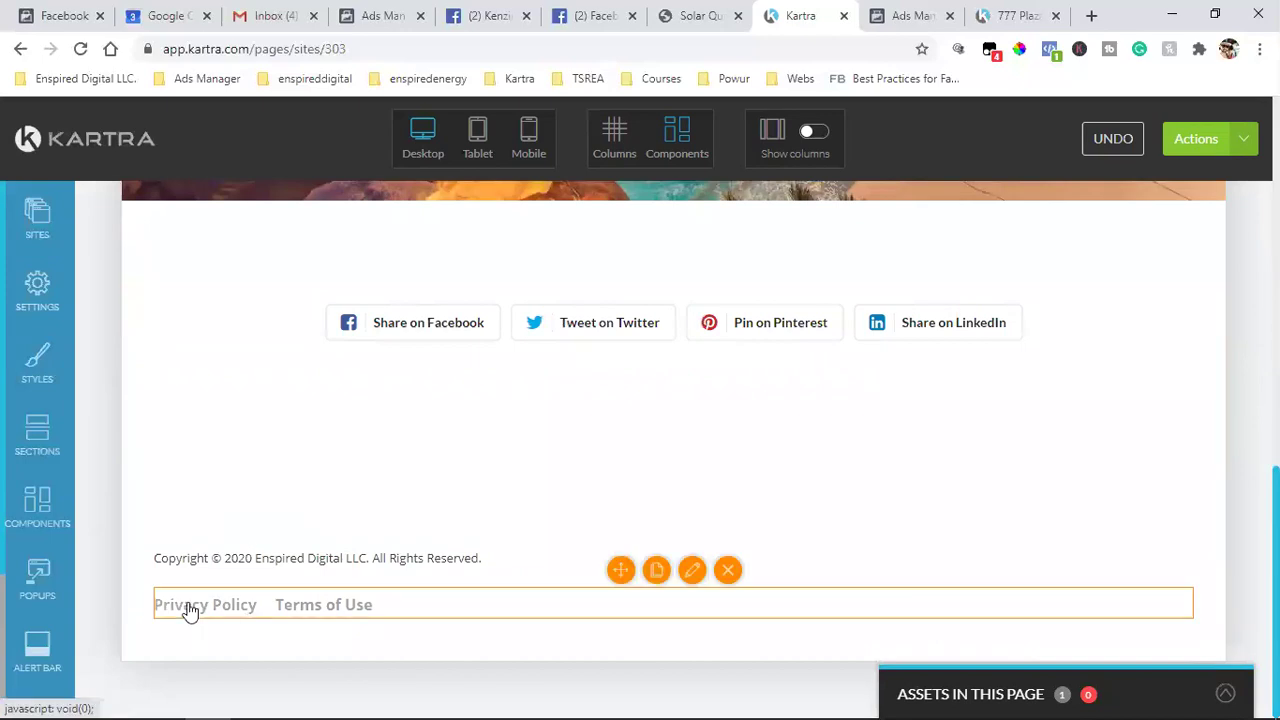
scroll(909, 431, "up", 10)
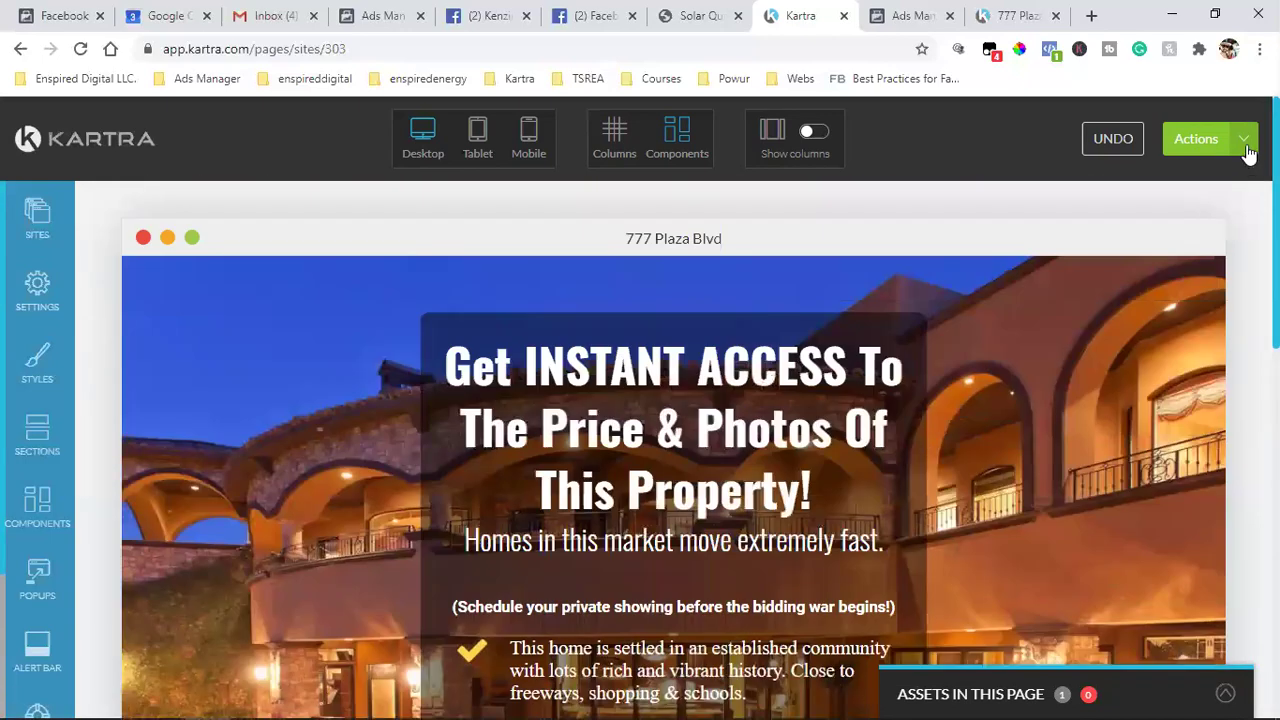
Exit the page editor to the dashboard via Actions > Return to Dashboard.
left_click(1244, 146)
left_click(1120, 341)
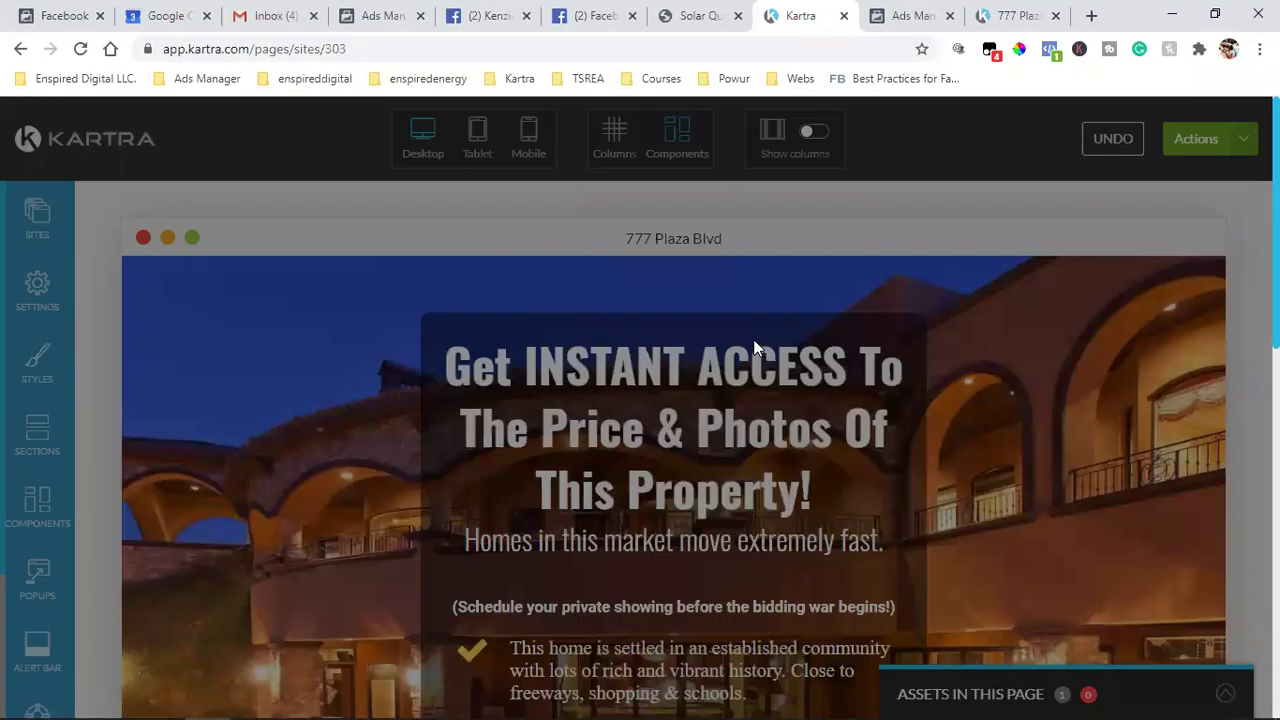
left_click(809, 168)
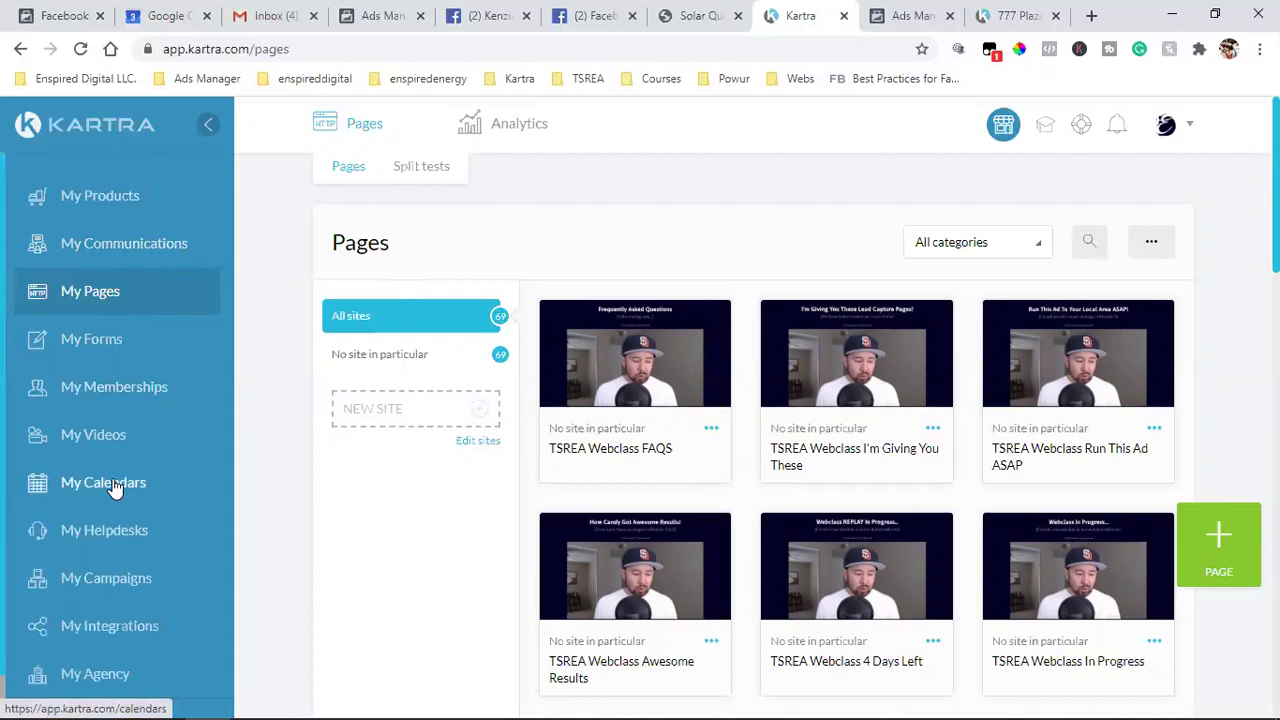
Look over the all-sites Pages list, then switch to the Gmail inbox.
scroll(115, 487, "down", 1)
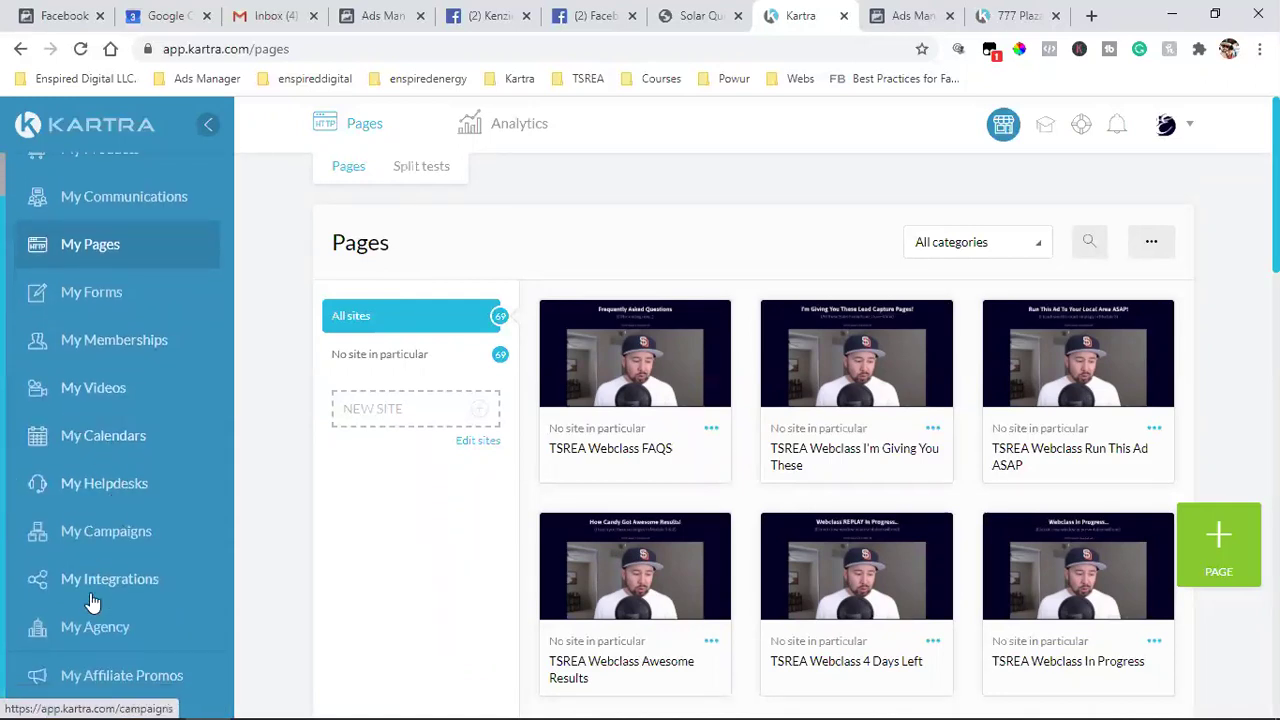
scroll(91, 601, "up", 1)
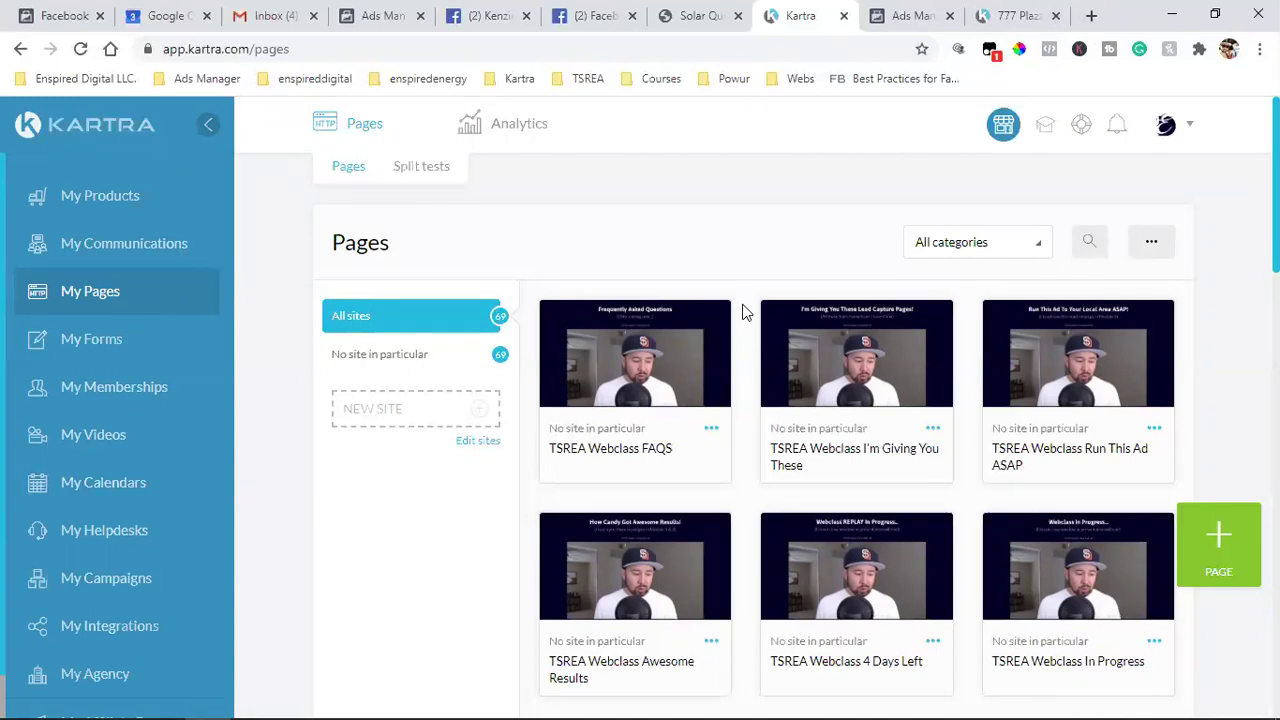
left_click(272, 15)
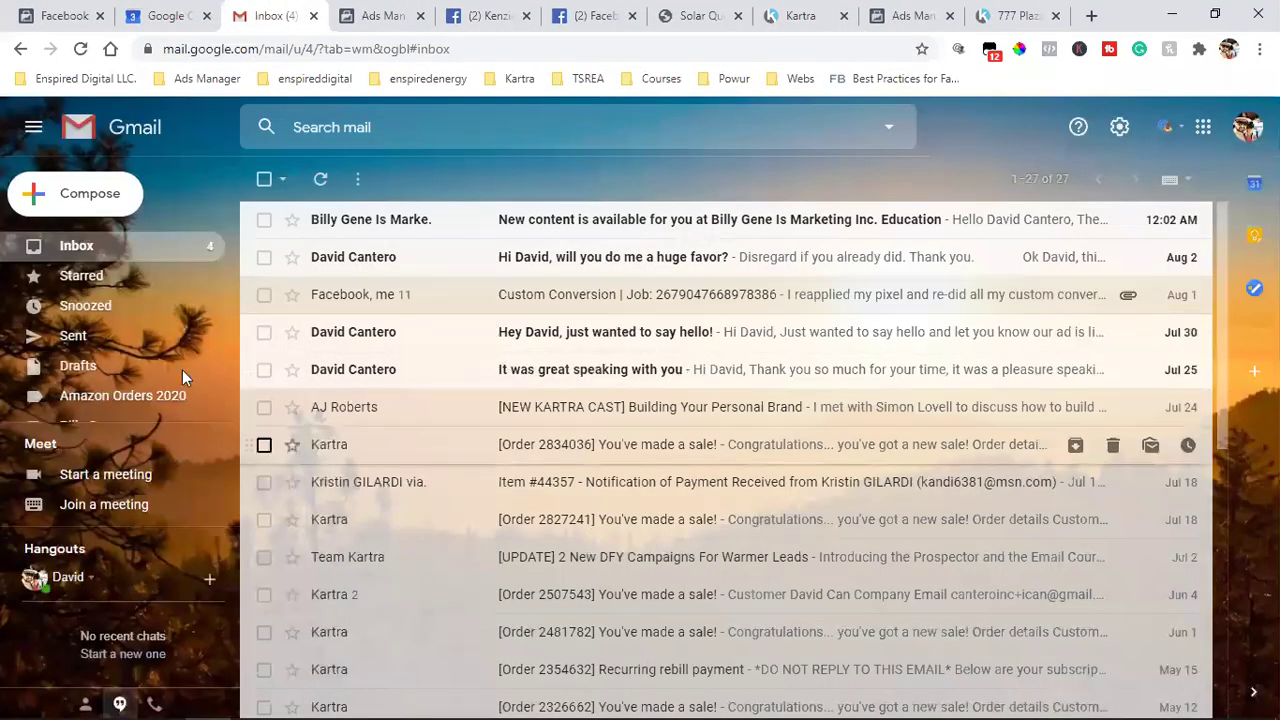
Open the Kartra Q&A call replay email from Gmail Trash and follow its Replay video link.
scroll(126, 366, "down", 5)
left_click(83, 410)
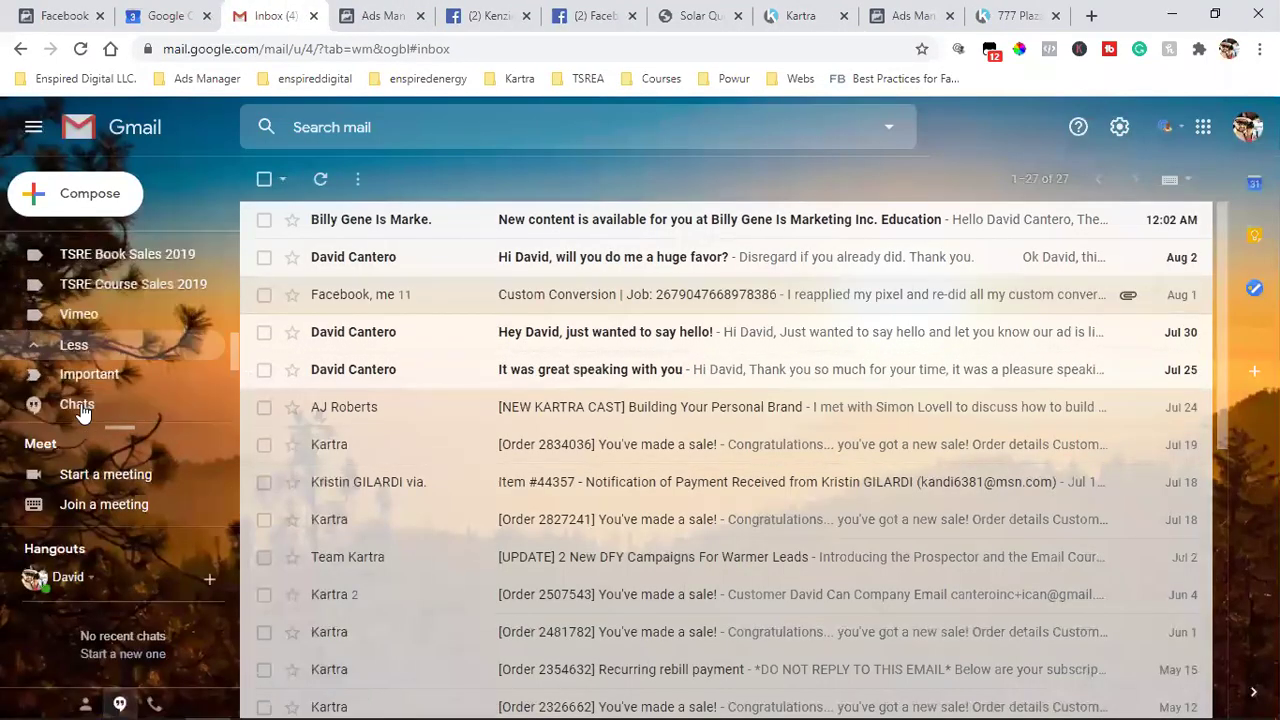
scroll(100, 380, "down", 3)
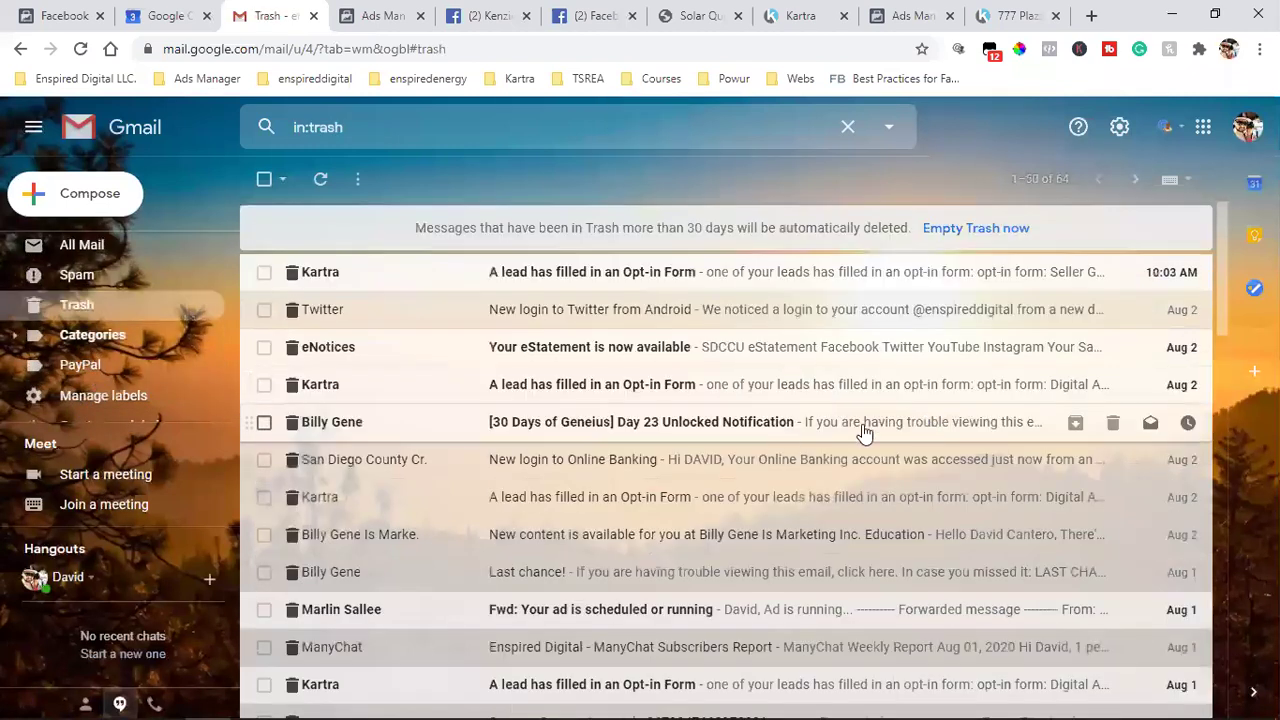
scroll(792, 437, "down", 5)
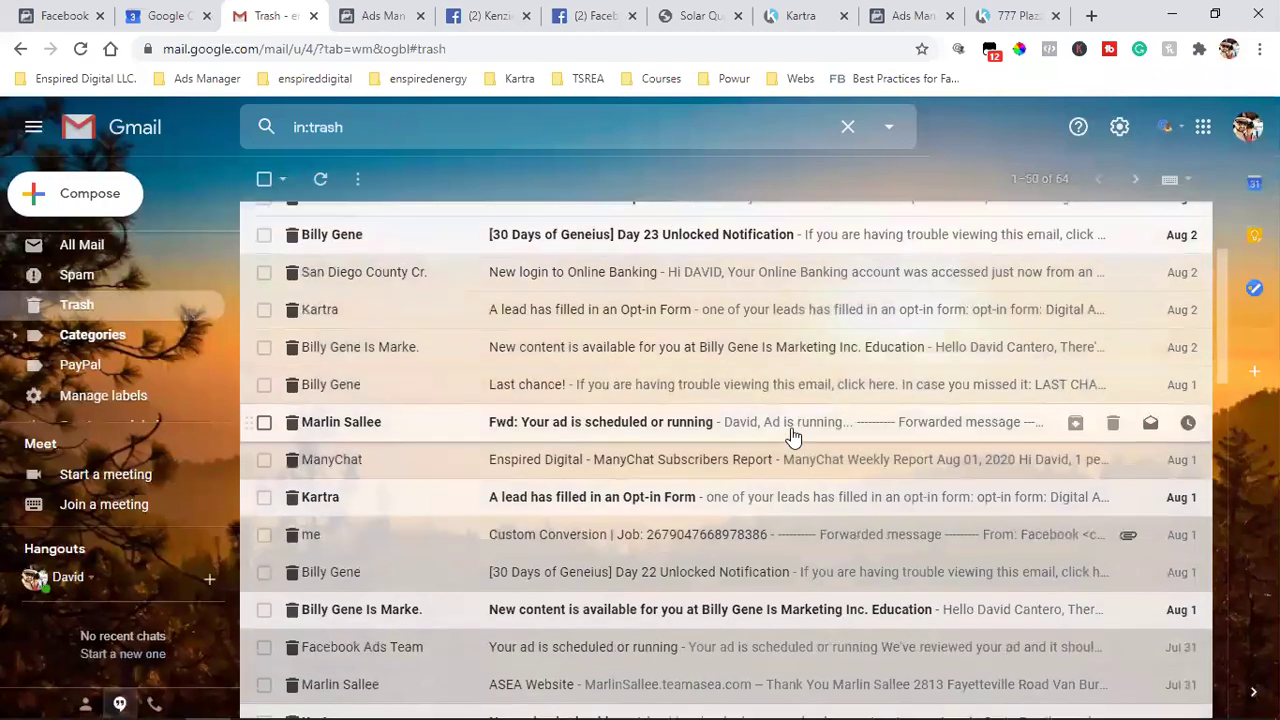
scroll(792, 437, "down", 3)
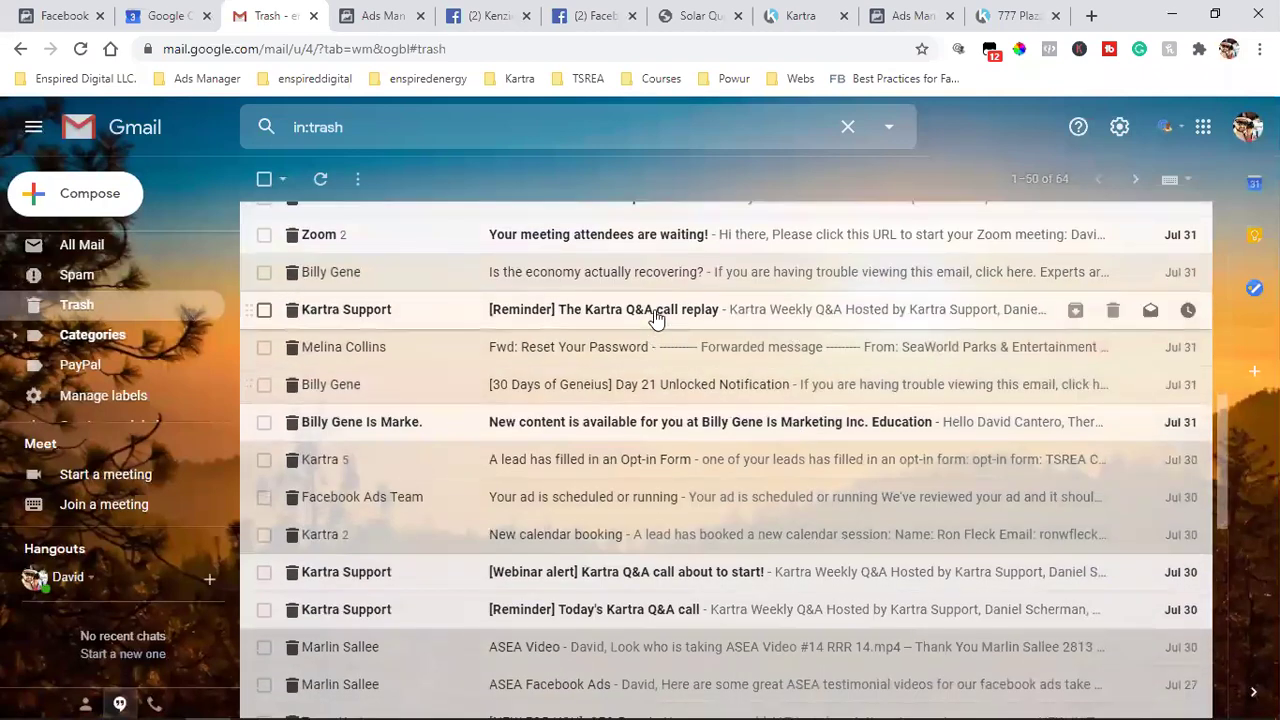
left_click(657, 310)
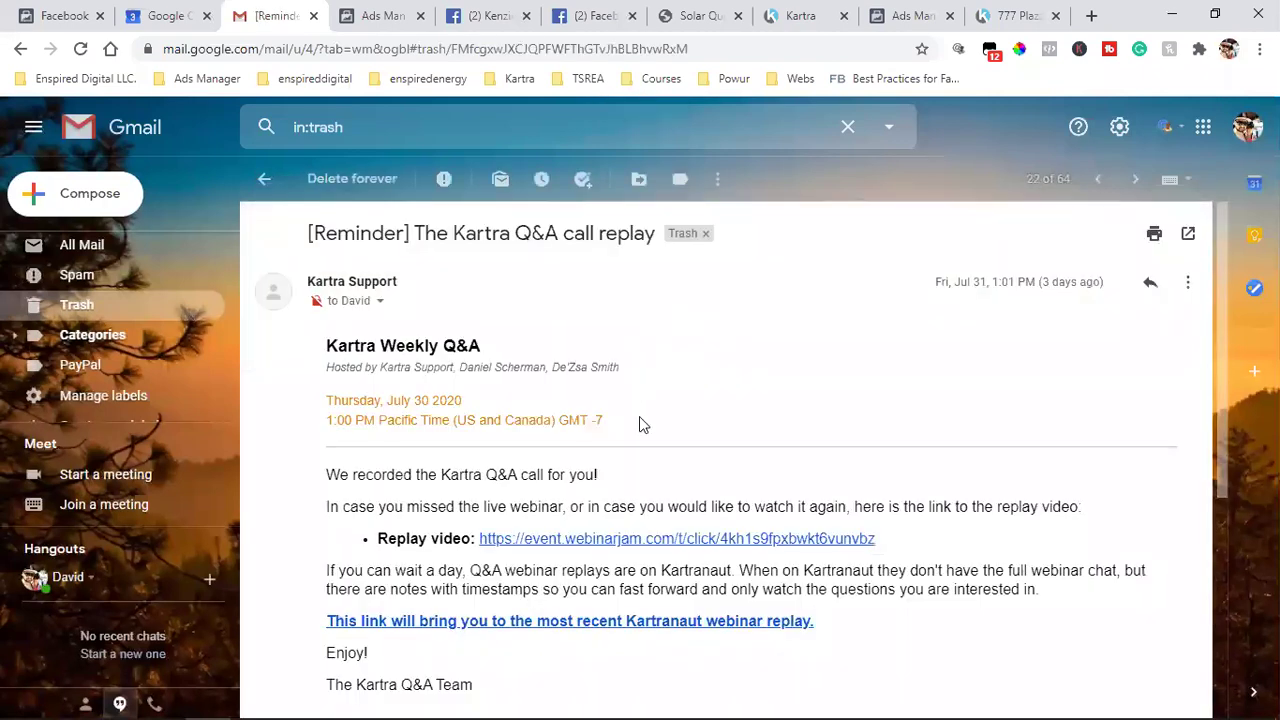
left_click(624, 540)
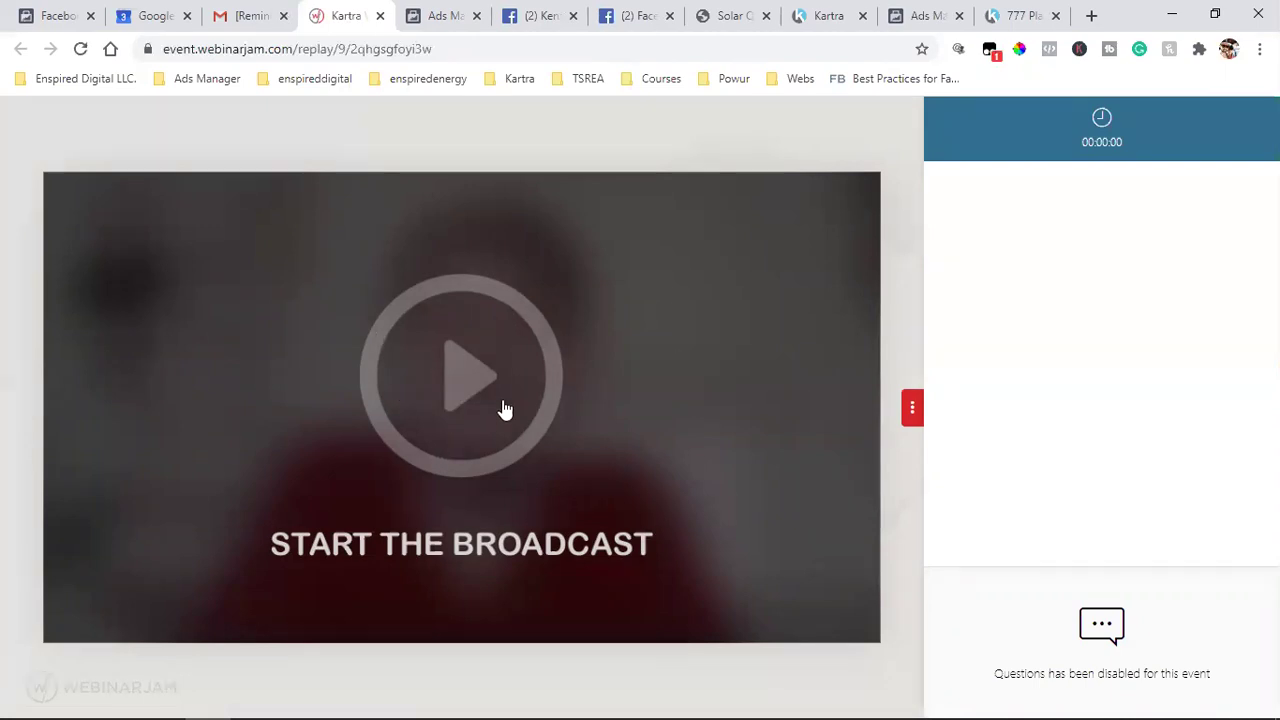
Play a few seconds of the Kartra Q&A replay, pause it, and switch to Facebook.
left_click(468, 391)
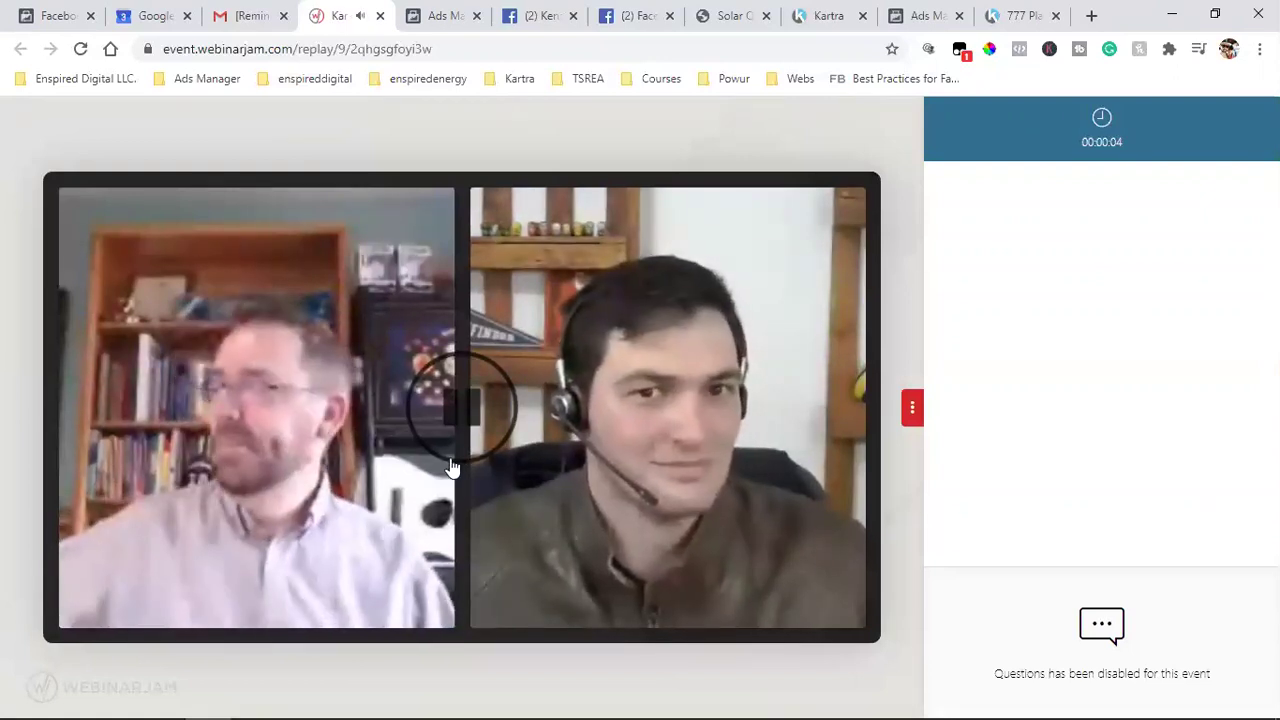
left_click(465, 403)
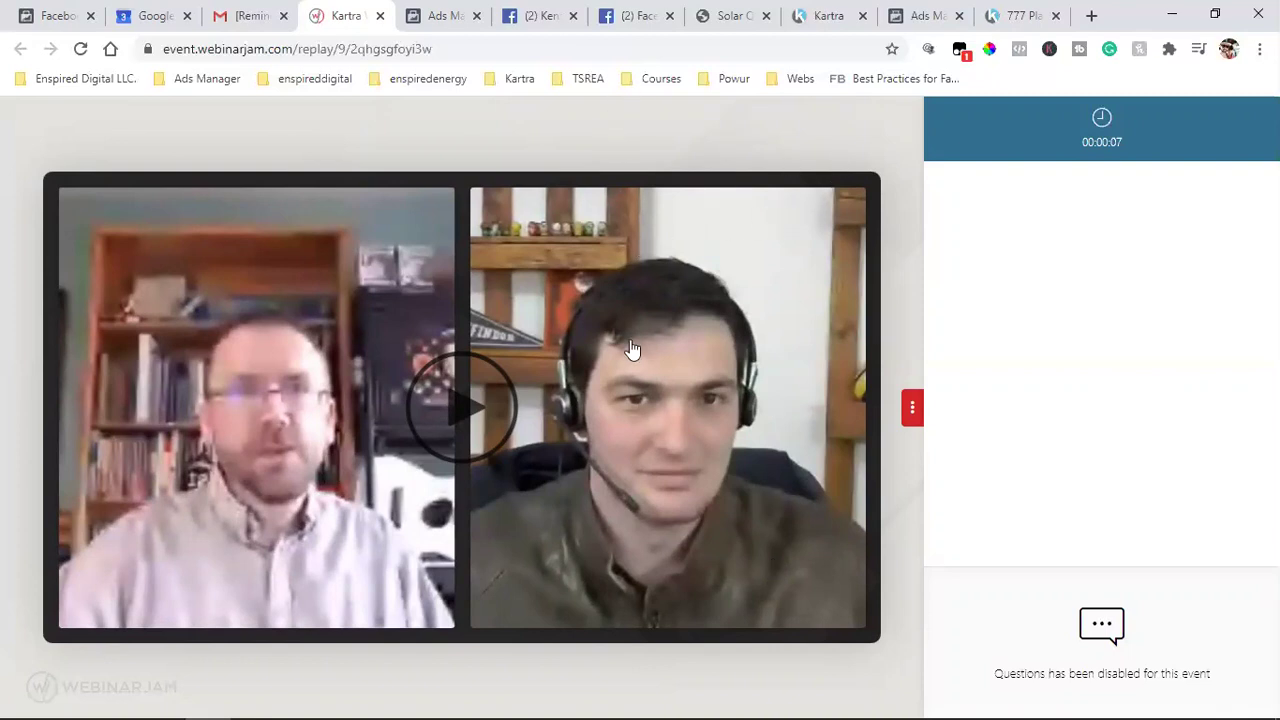
left_click(640, 15)
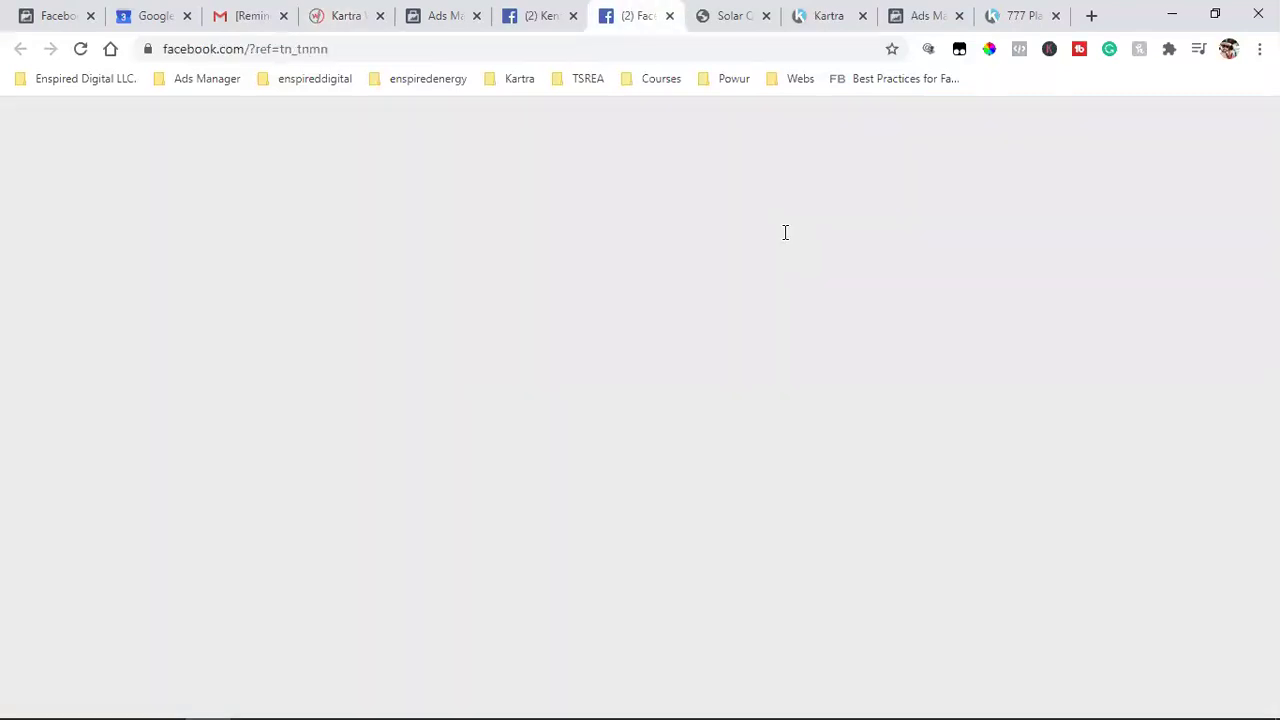
Search Facebook for 'kartra' and select the Kartra (Official) suggestion.
left_click(346, 116)
type("kartra")
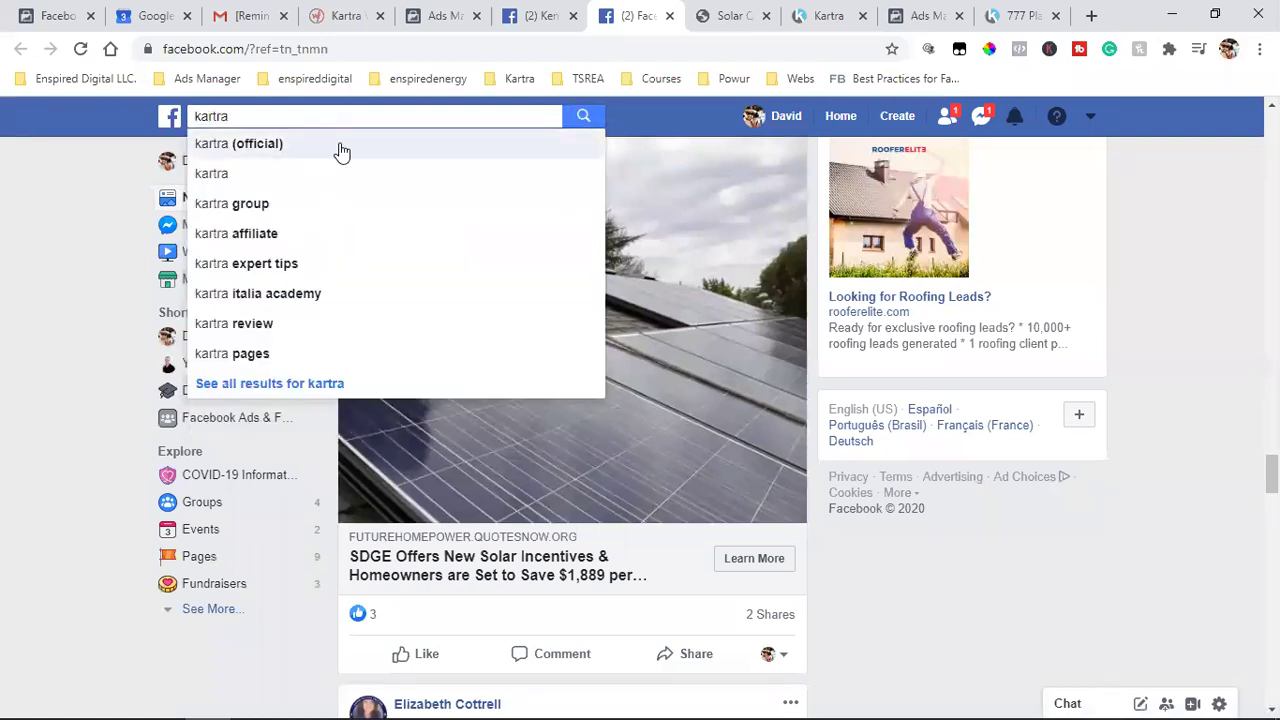
left_click(340, 146)
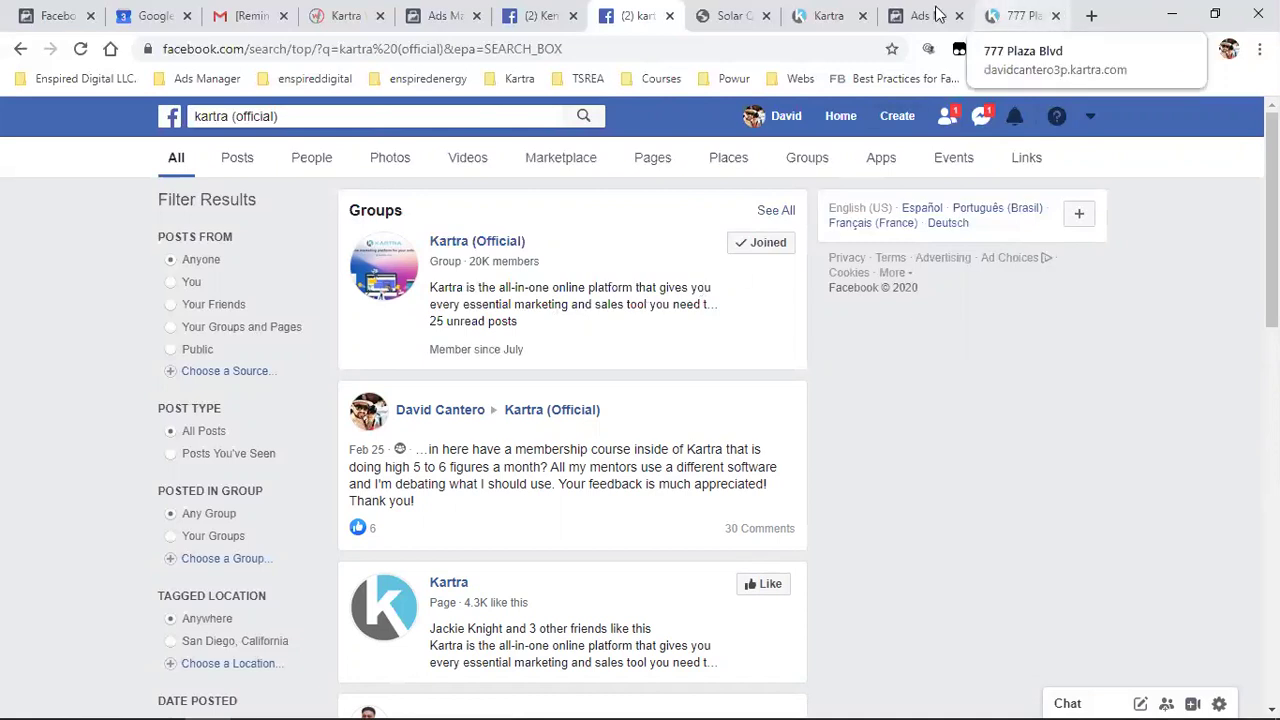
Return to the Kartra Pages dashboard listing all 69 pages.
left_click(832, 12)
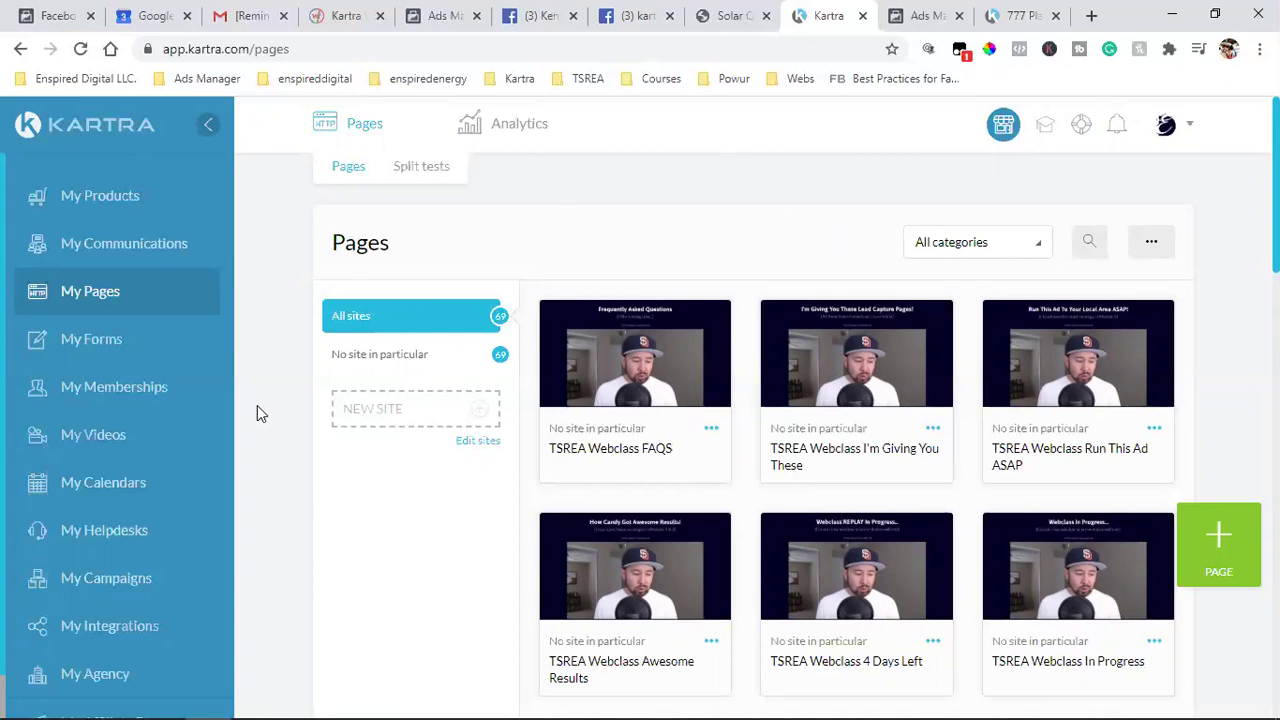
Filter the Kartra pages list to the Shared Funnels category and browse the cards.
left_click(960, 245)
scroll(990, 425, "down", 3)
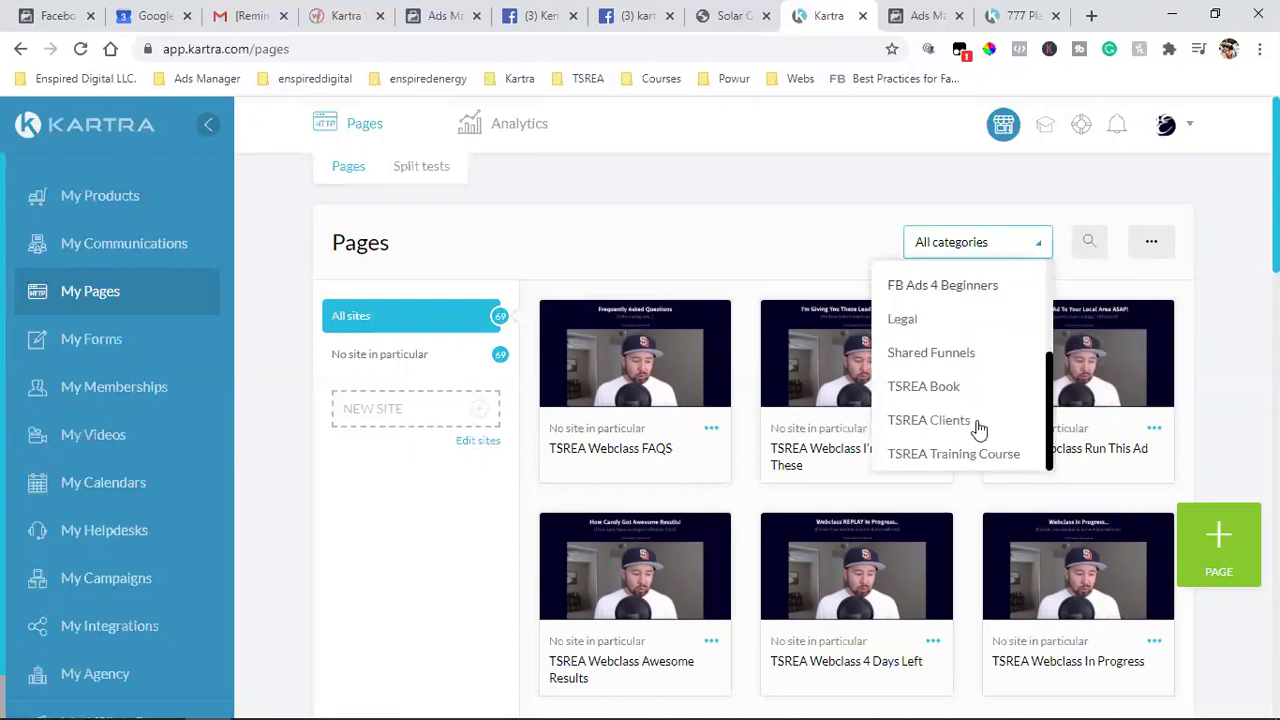
left_click(950, 362)
scroll(875, 437, "down", 3)
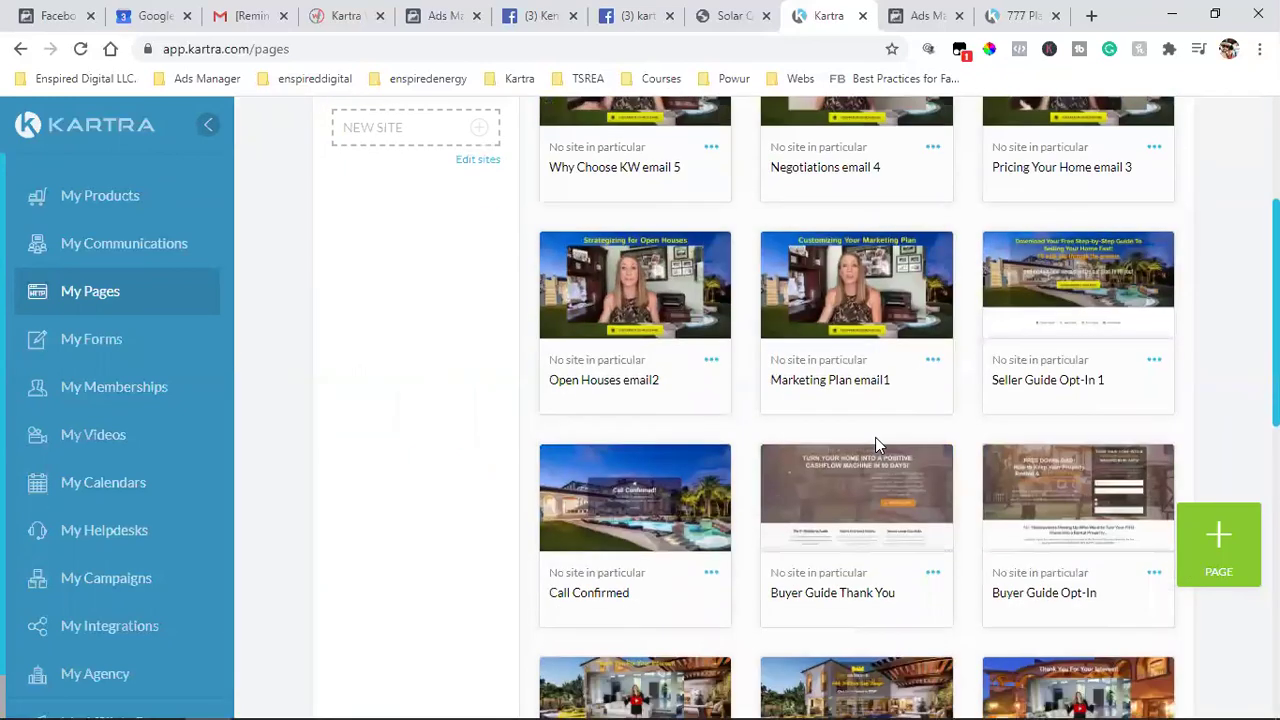
scroll(875, 440, "down", 5)
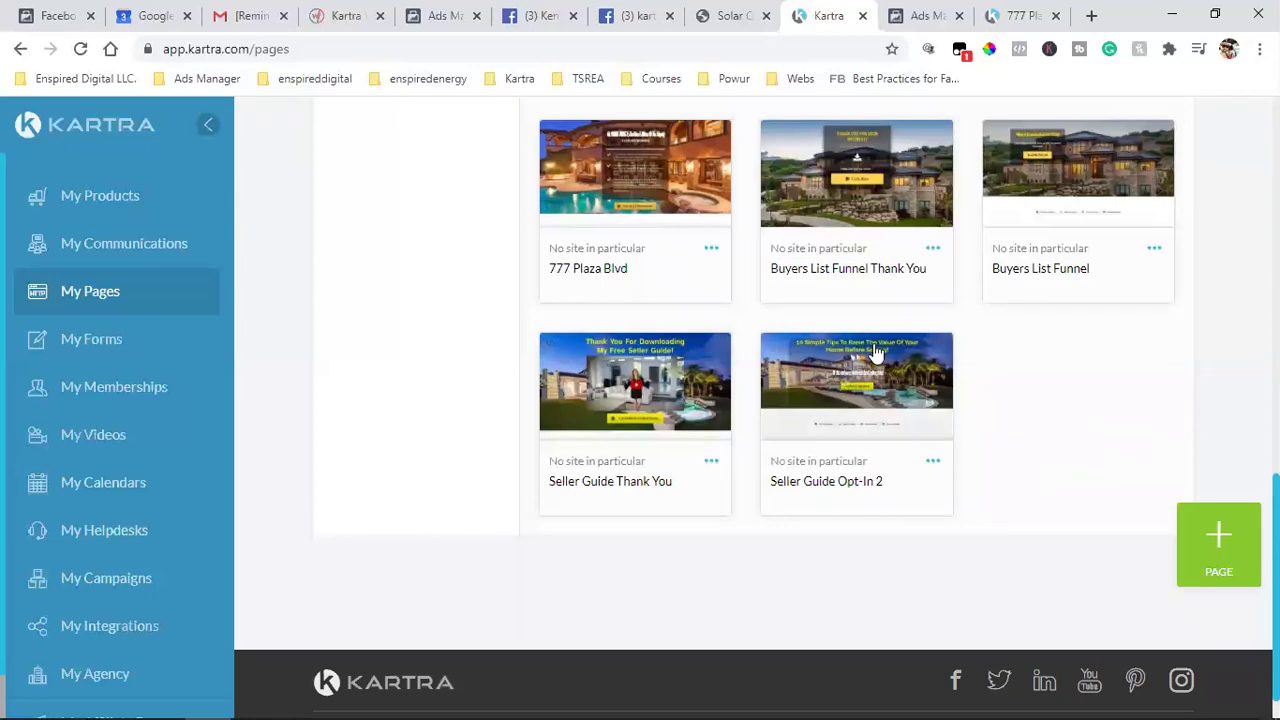
mouse_move(886, 380)
scroll(977, 491, "up", 1)
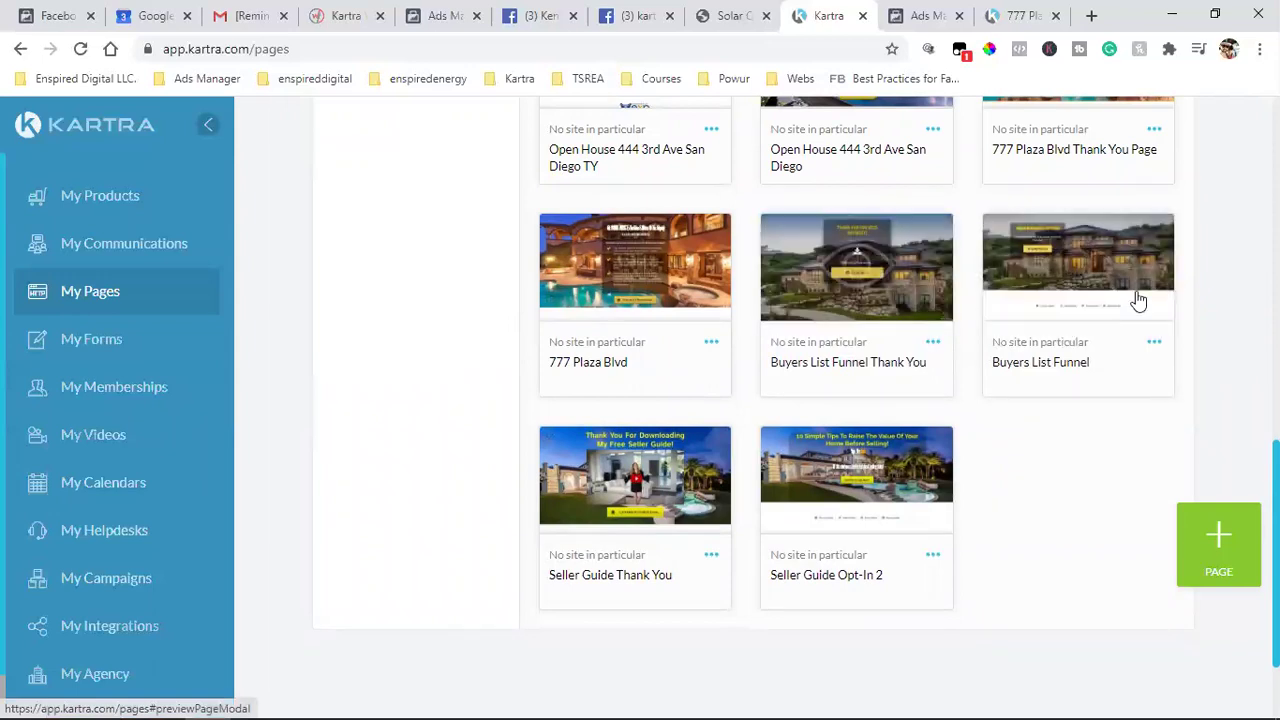
Check the Buyers List Funnel card's options, then bring up the TSREA bookmarks in a new tab.
left_click(1155, 344)
left_click(1050, 318)
left_click(1091, 15)
left_click(587, 80)
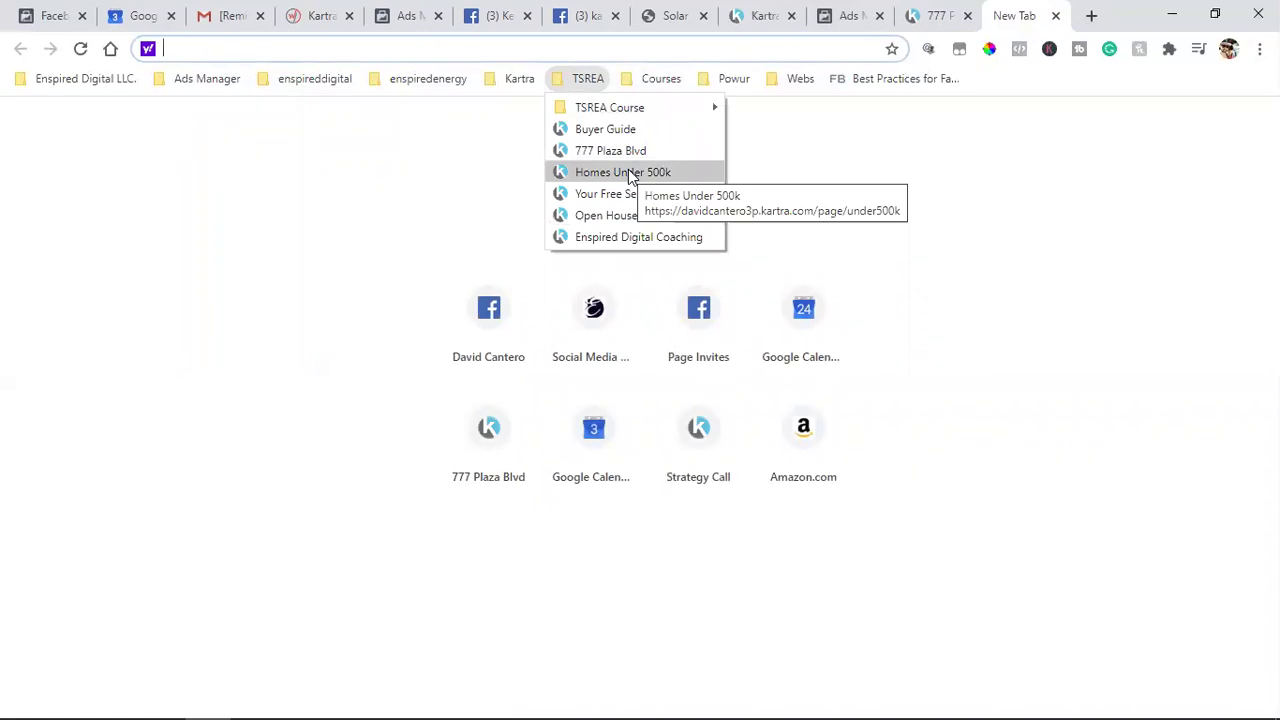
Open the Homes Under 500k landing page and preview its list request opt-in form.
left_click(629, 173)
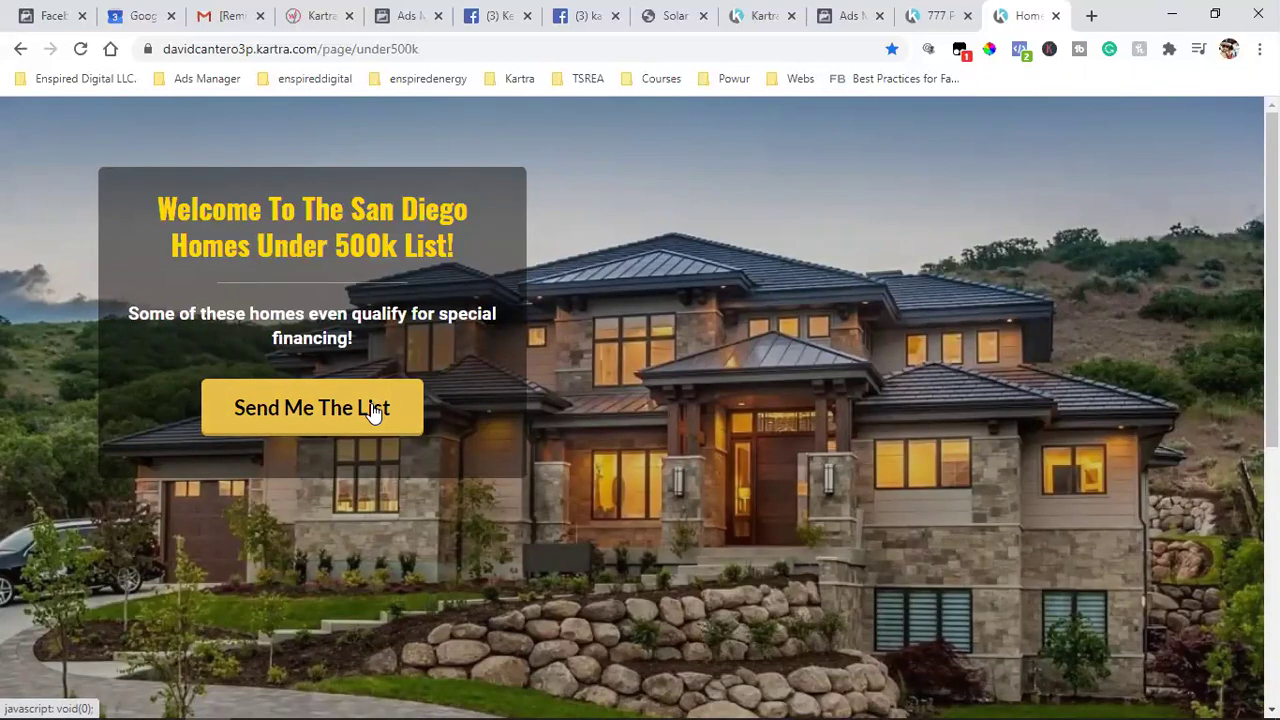
scroll(605, 440, "down", 5)
scroll(605, 440, "up", 5)
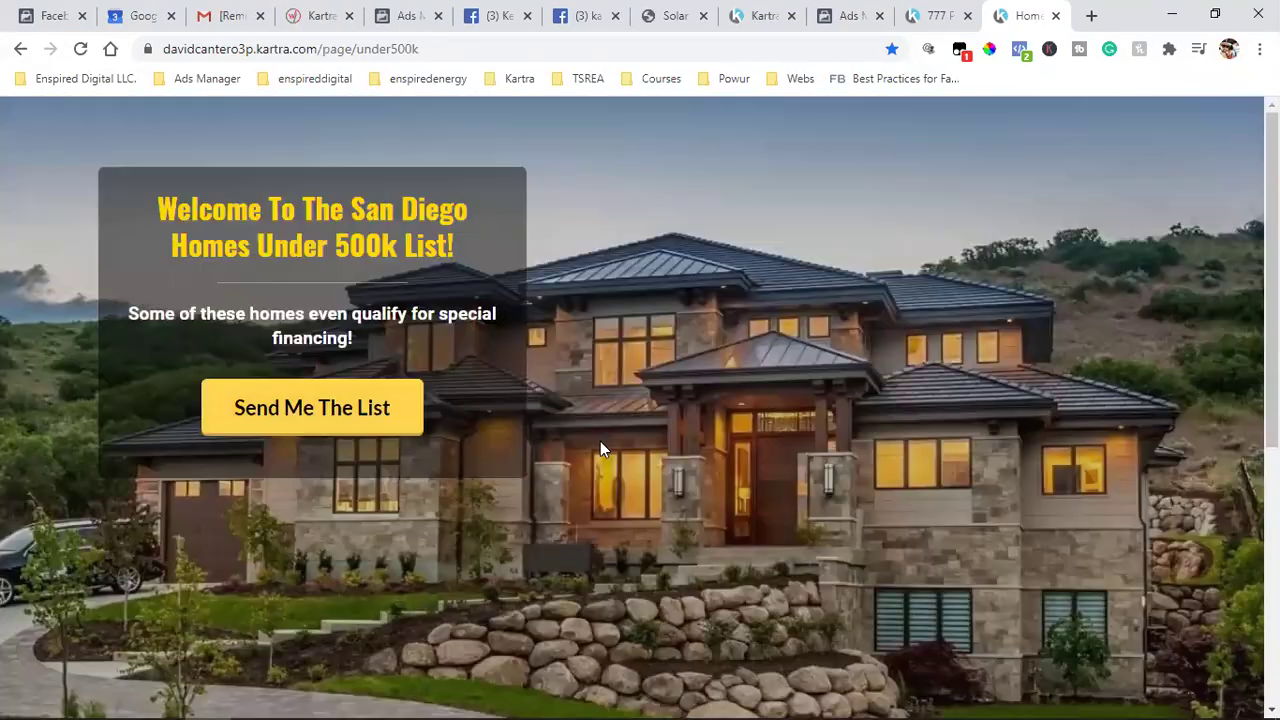
left_click(300, 418)
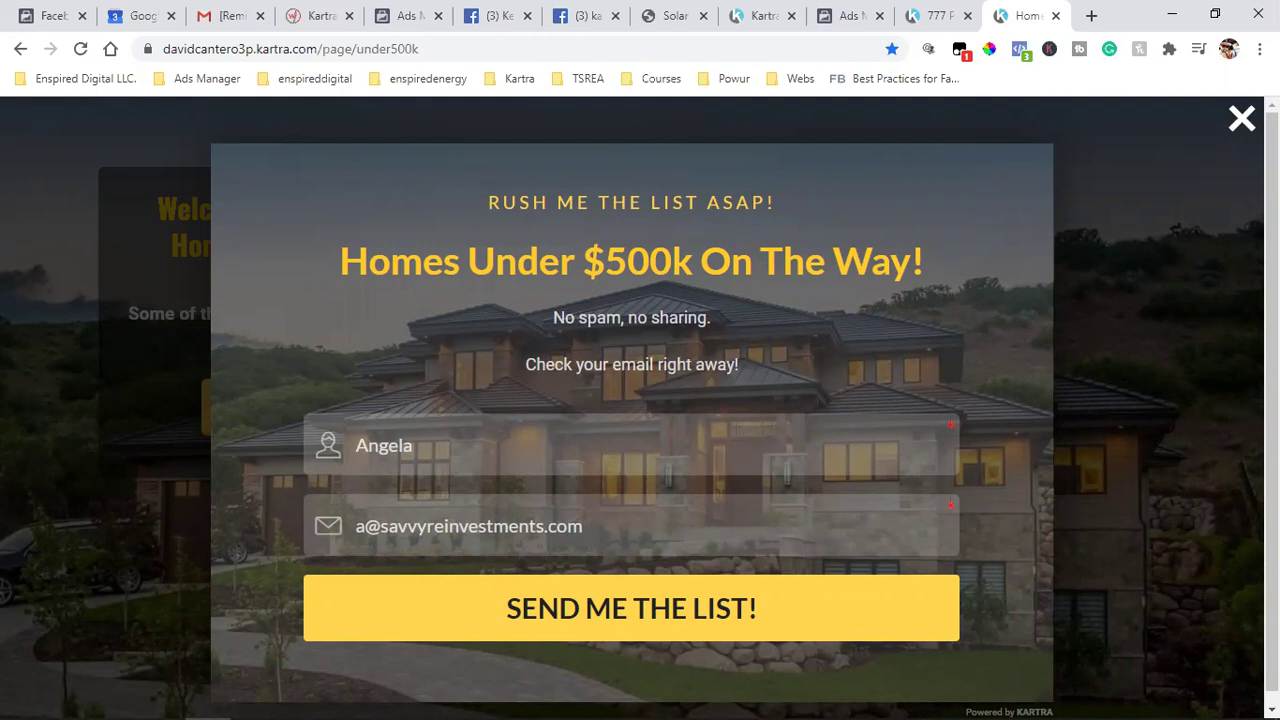
left_click(1239, 124)
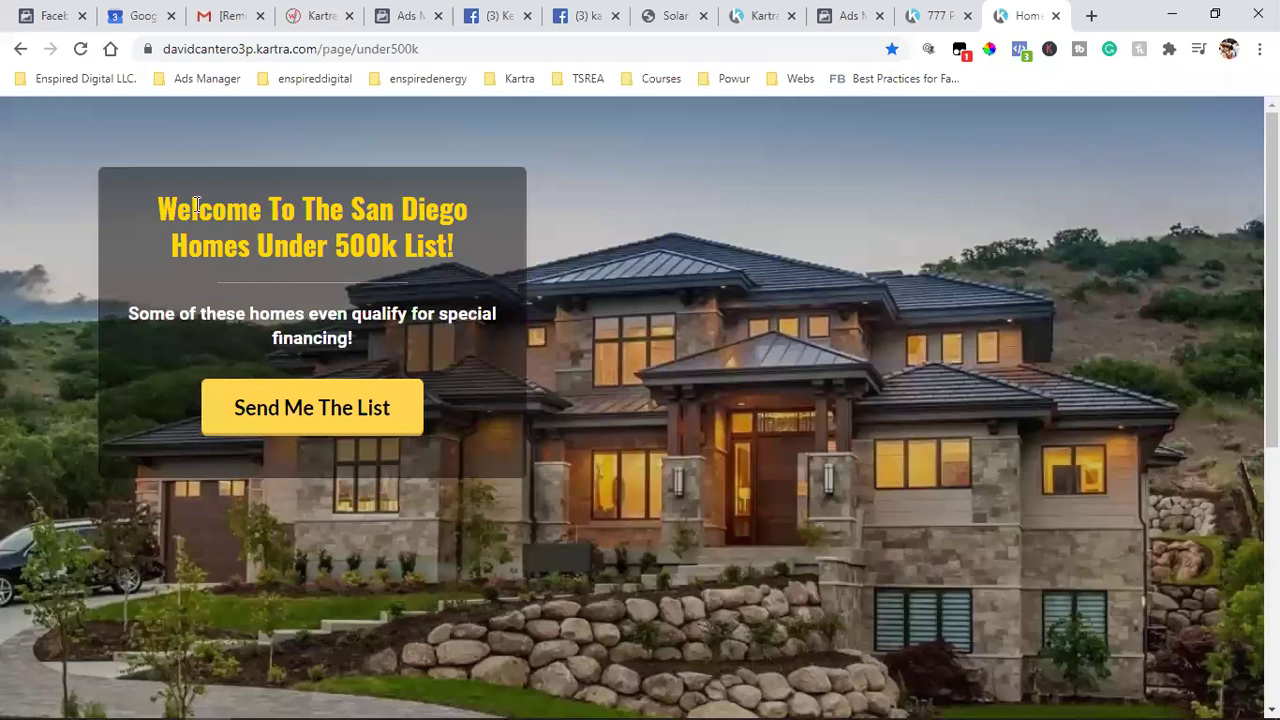
Copy the landing page's full web address.
left_click(317, 52)
right_click(317, 49)
left_click(364, 152)
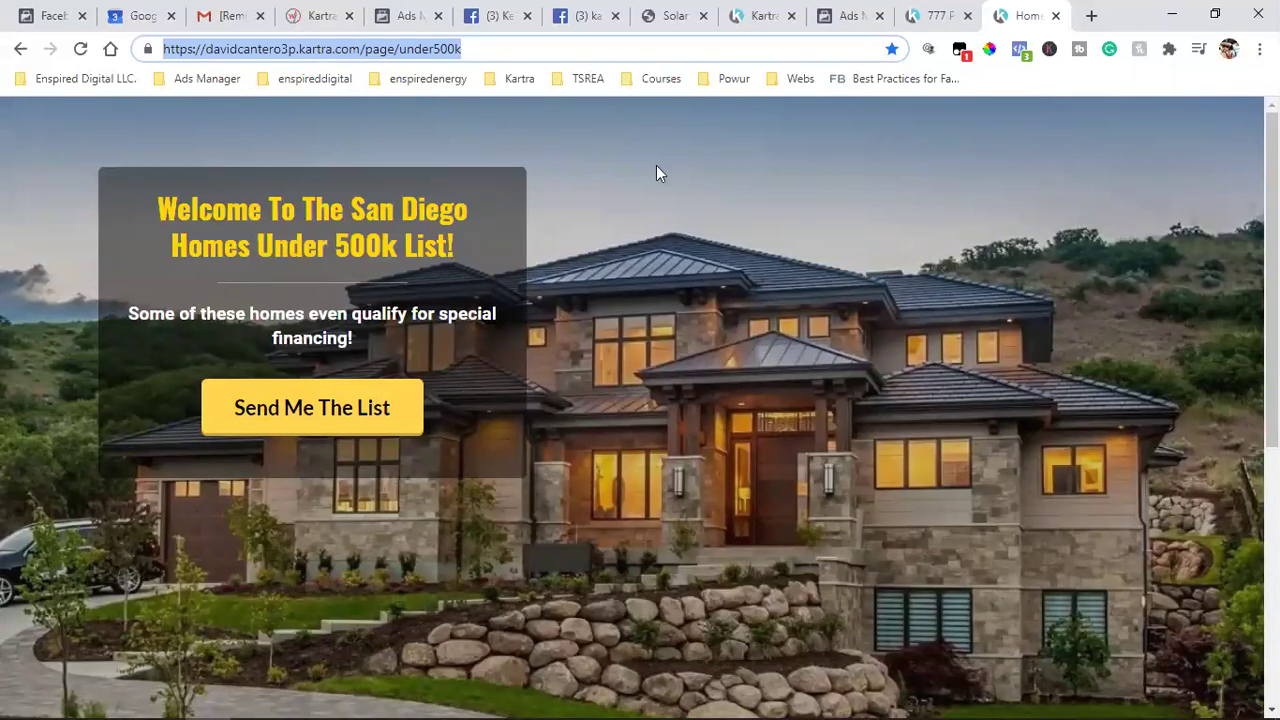
Close the extra Kartra page and switch back to Facebook.
left_click(684, 76)
mouse_move(588, 78)
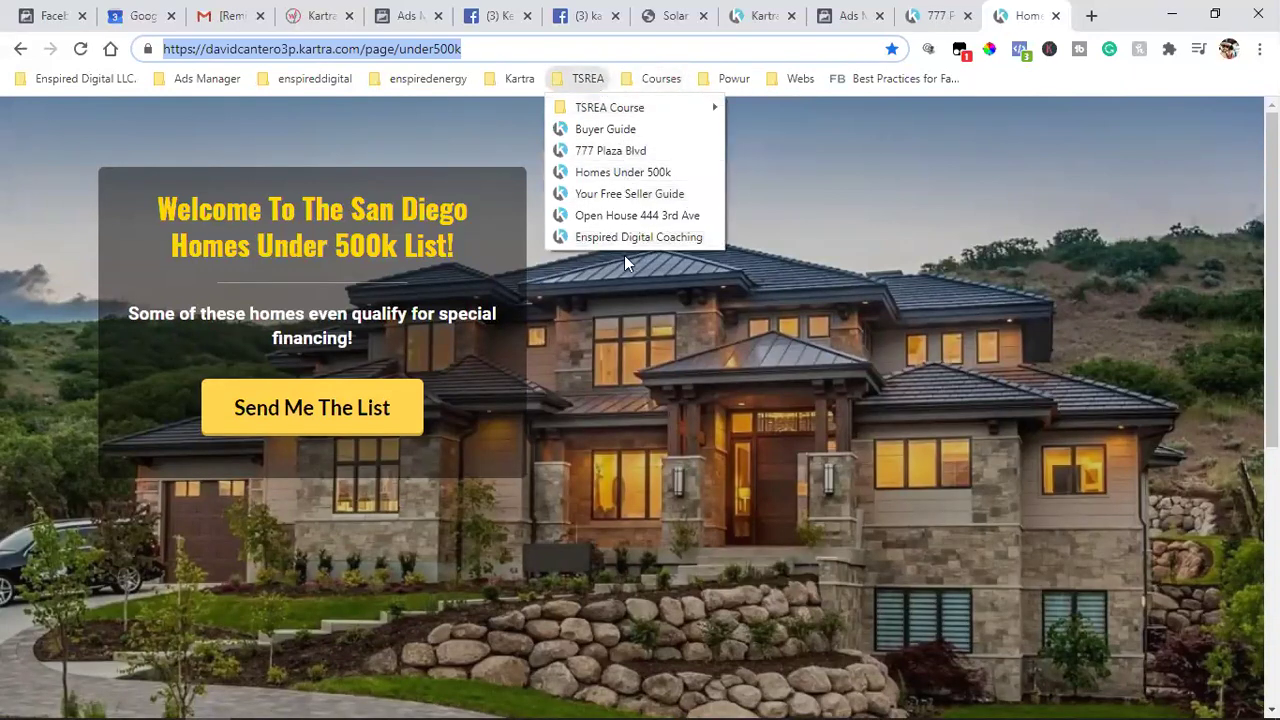
left_click(911, 173)
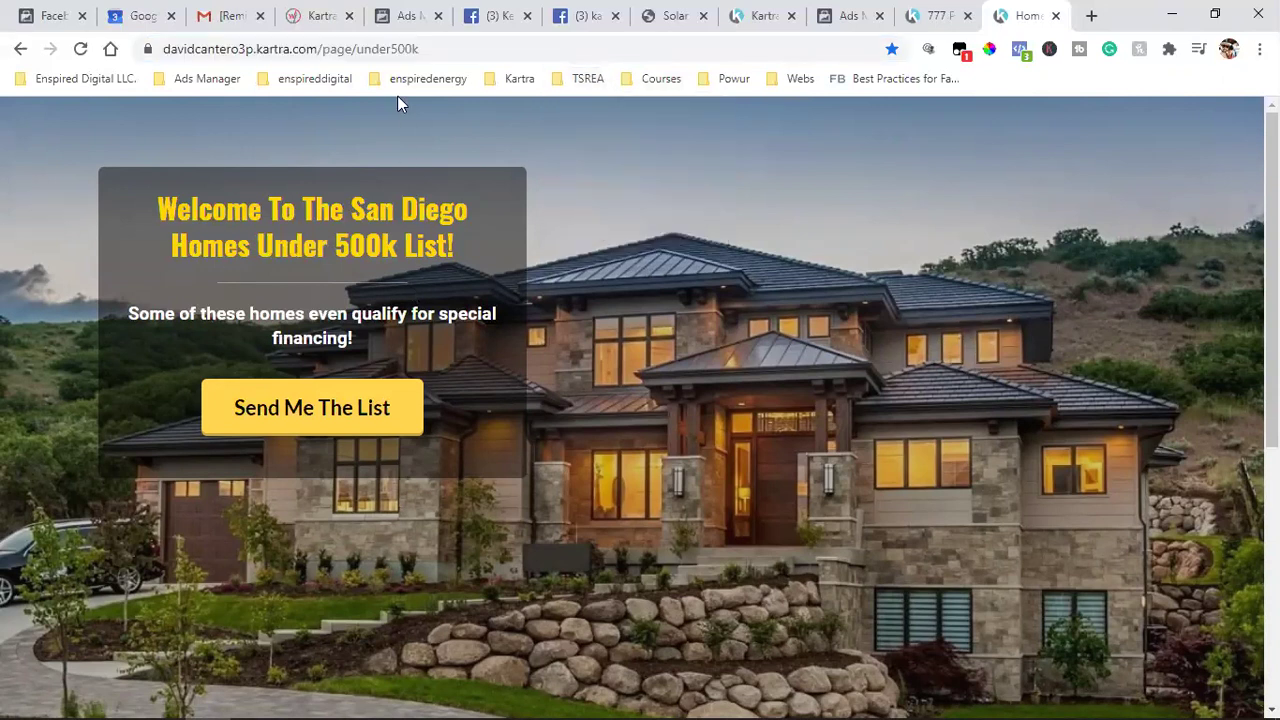
left_click(349, 16)
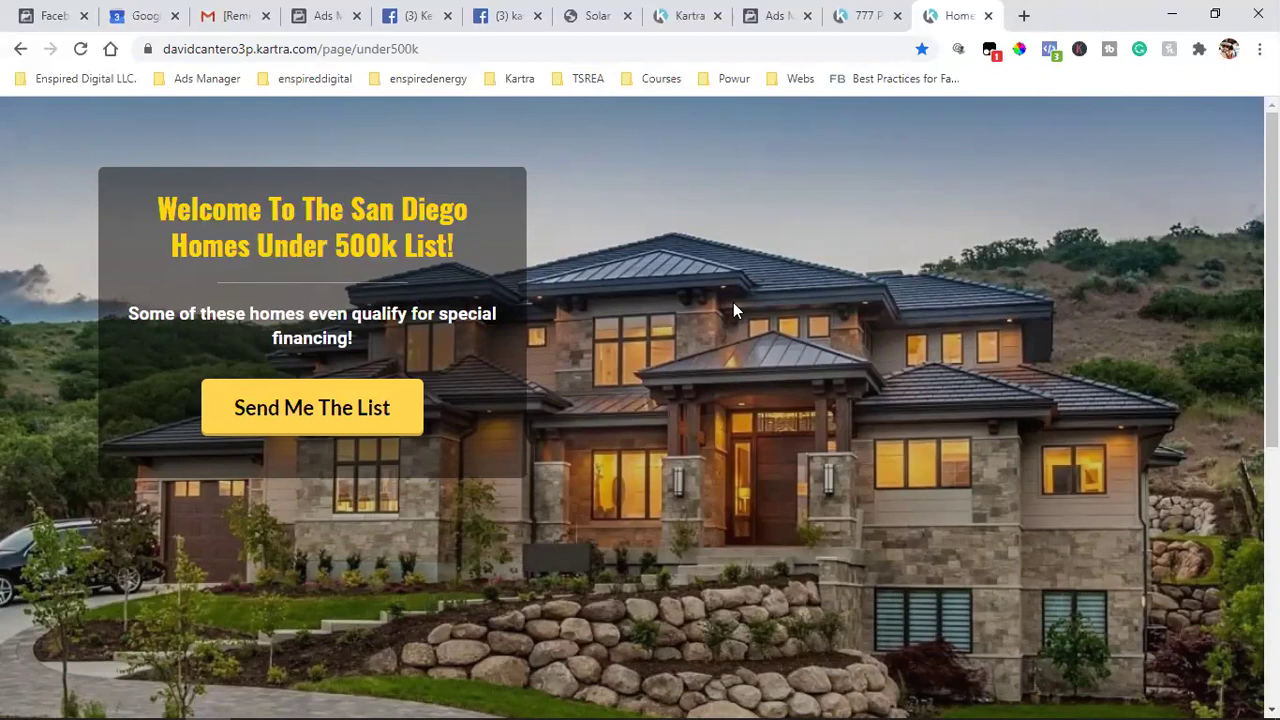
left_click(540, 14)
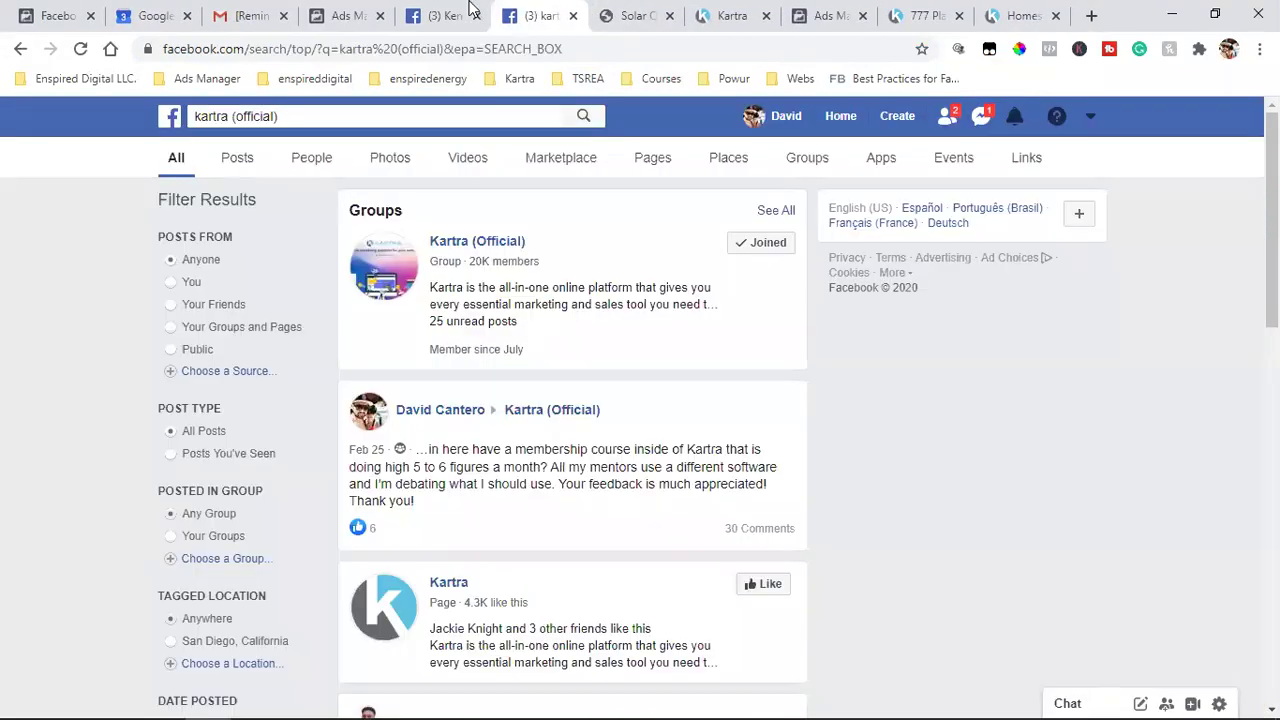
On the realtor's page, expand the Silverthorne home post and follow its prspcts.co listing link.
left_click(420, 14)
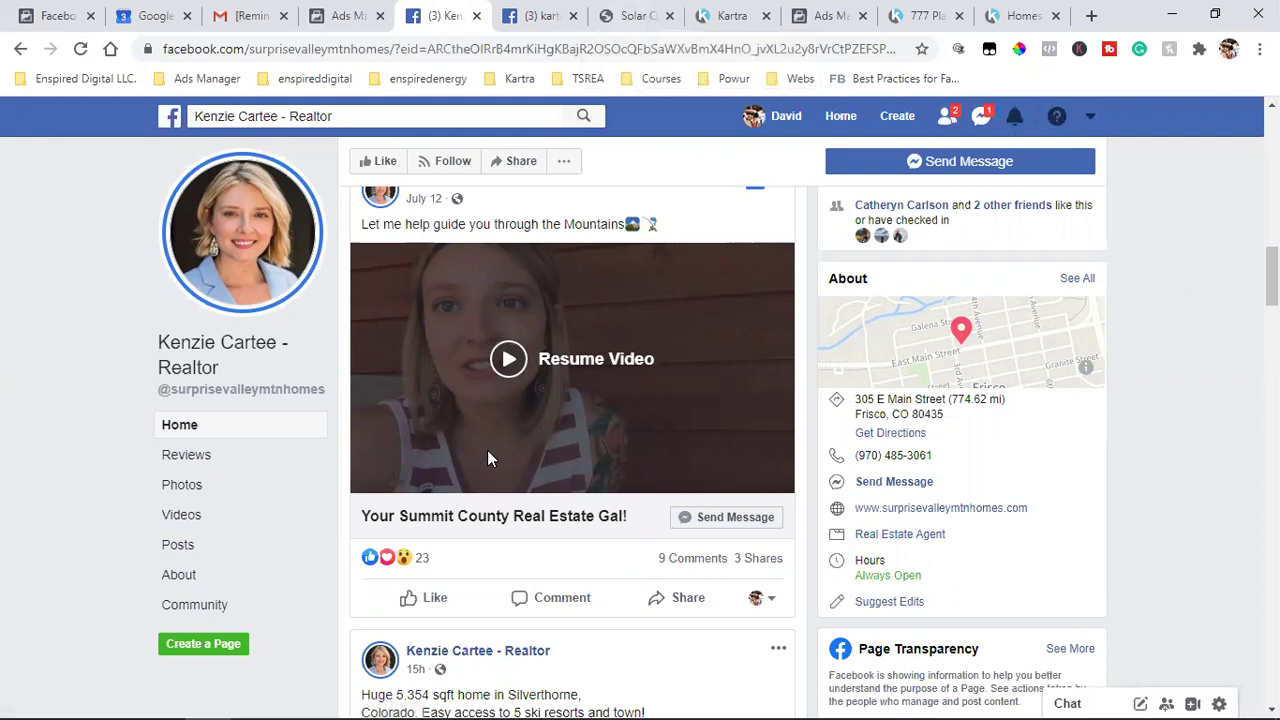
scroll(488, 459, "down", 6)
scroll(740, 500, "up", 4)
scroll(690, 490, "down", 2)
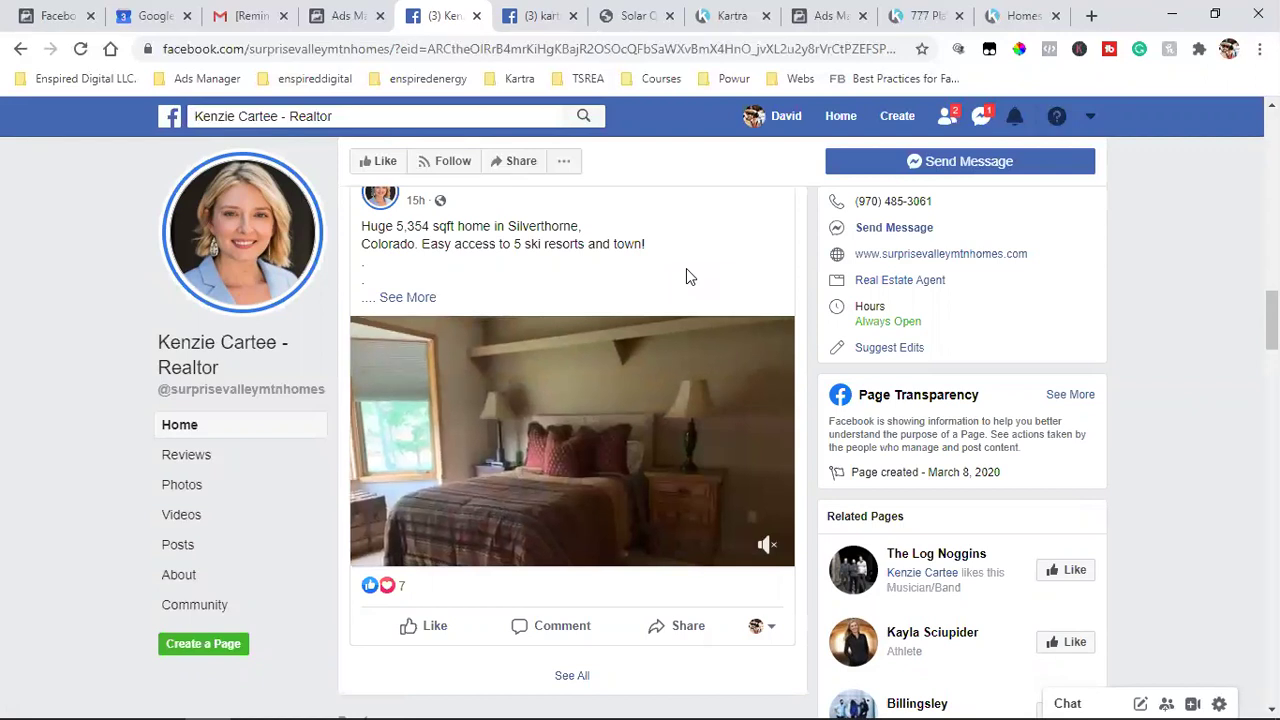
left_click(408, 298)
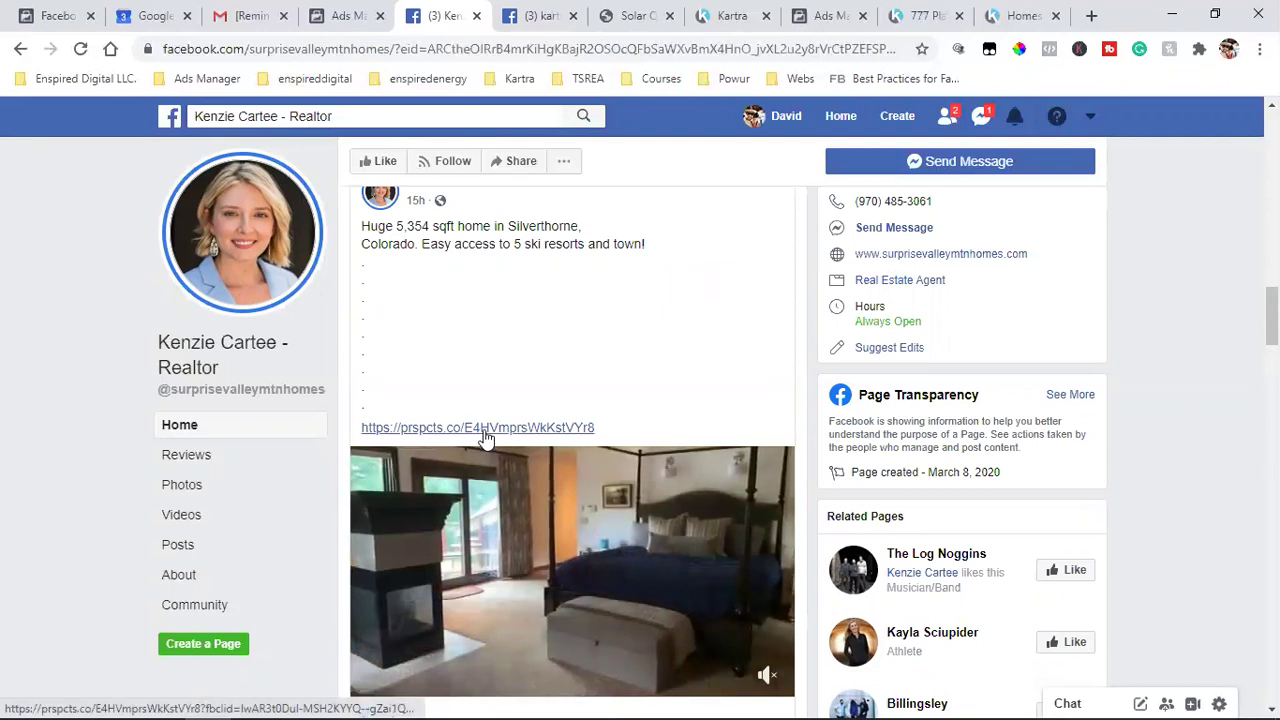
left_click(485, 428)
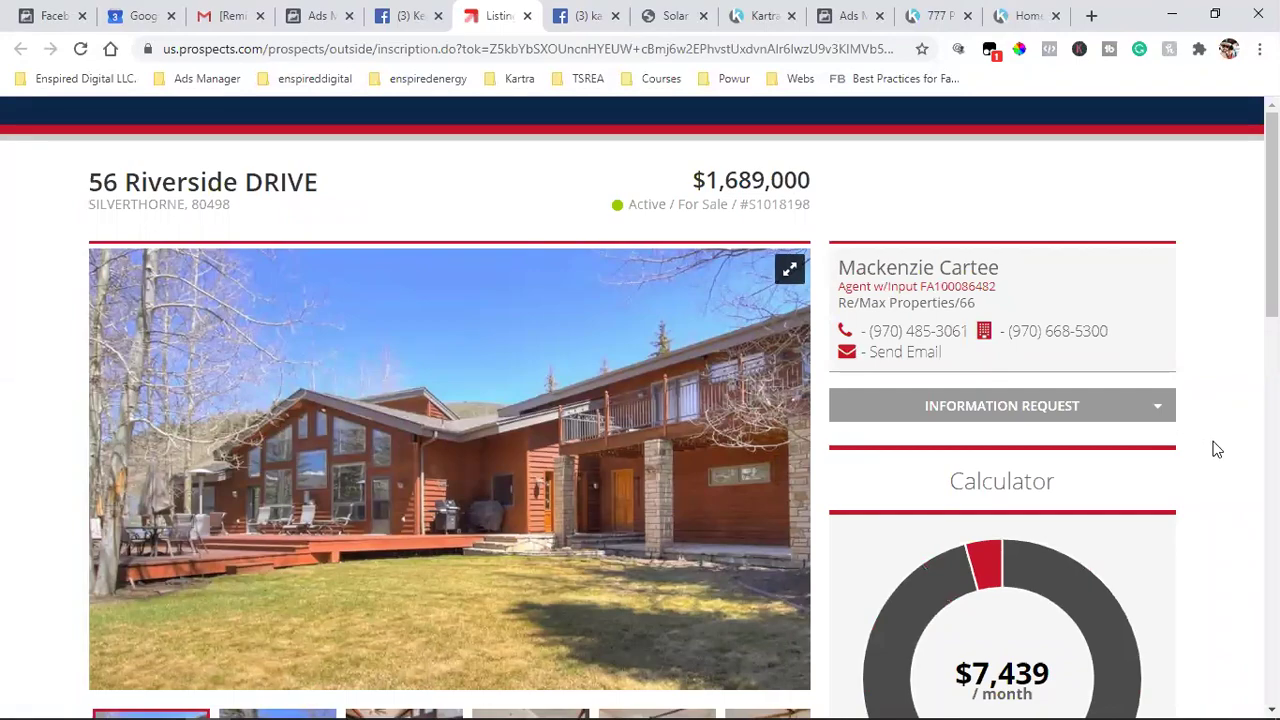
Scroll the 56 Riverside Drive listing and expand its Information Request form.
scroll(1217, 450, "down", 6)
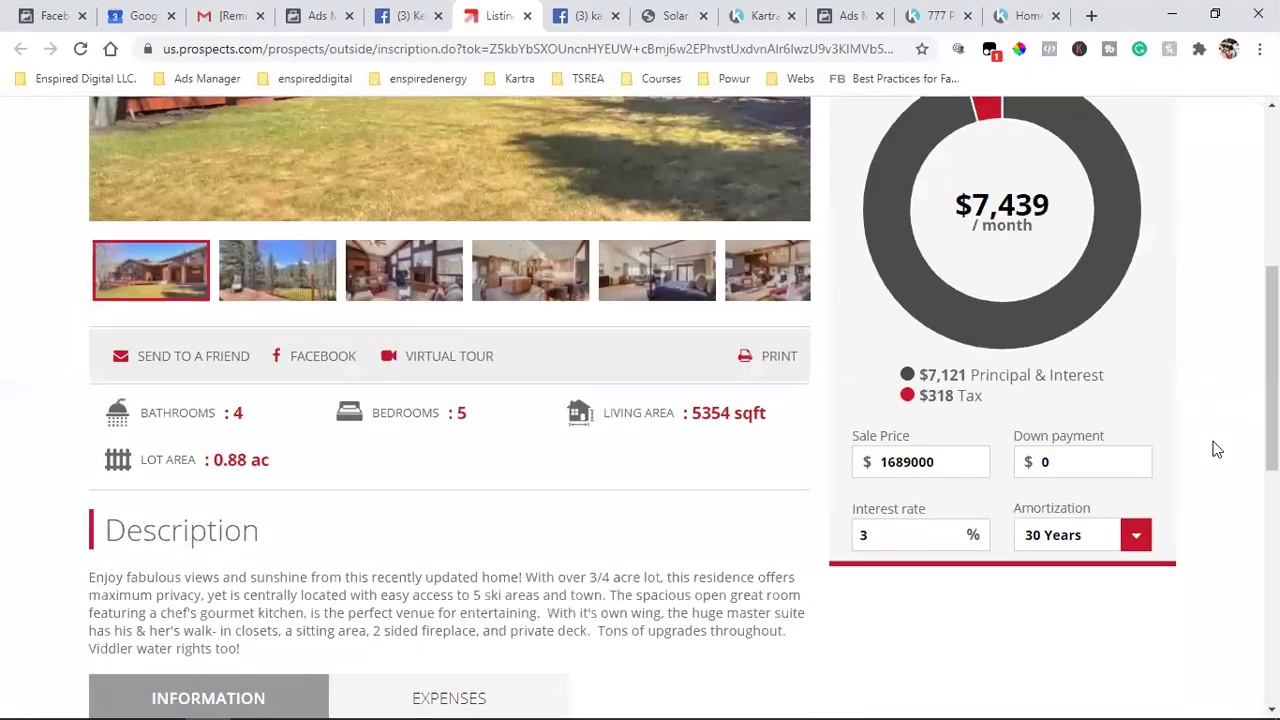
scroll(1217, 450, "down", 6)
scroll(1217, 450, "up", 12)
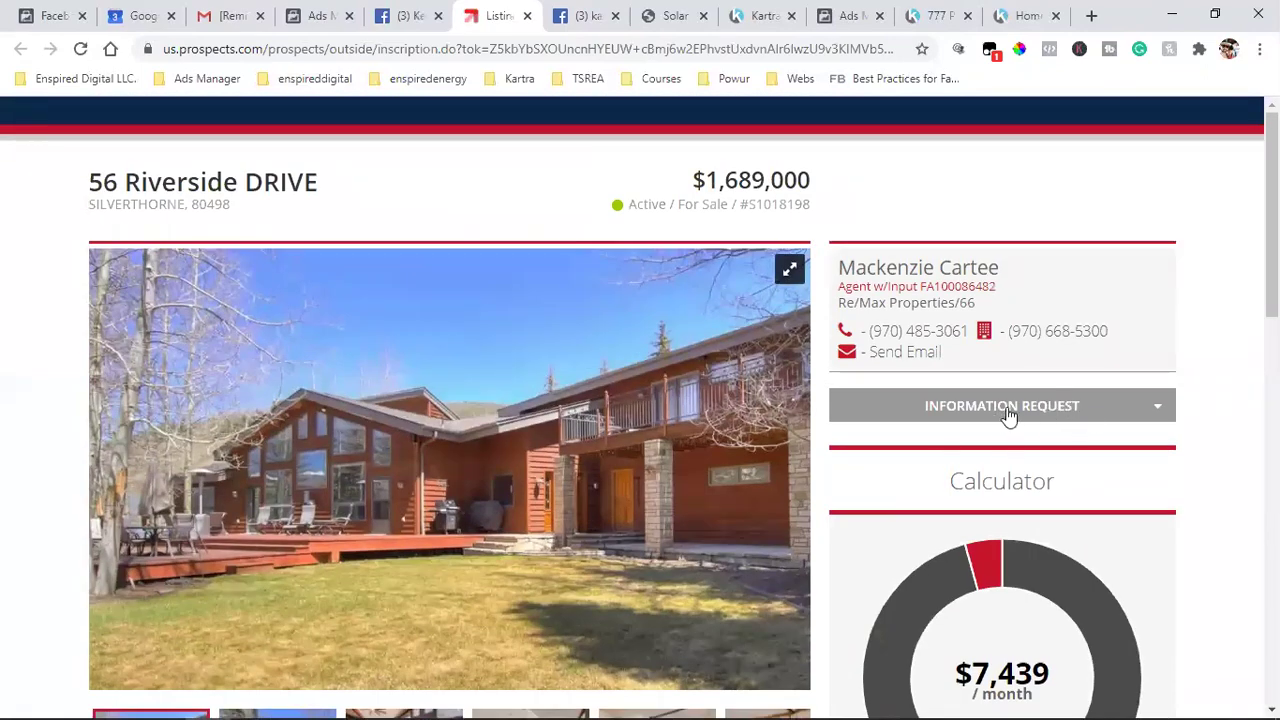
left_click(1022, 408)
Browse the listing's photos and details, then close it to return to Facebook.
scroll(1000, 395, "down", 1)
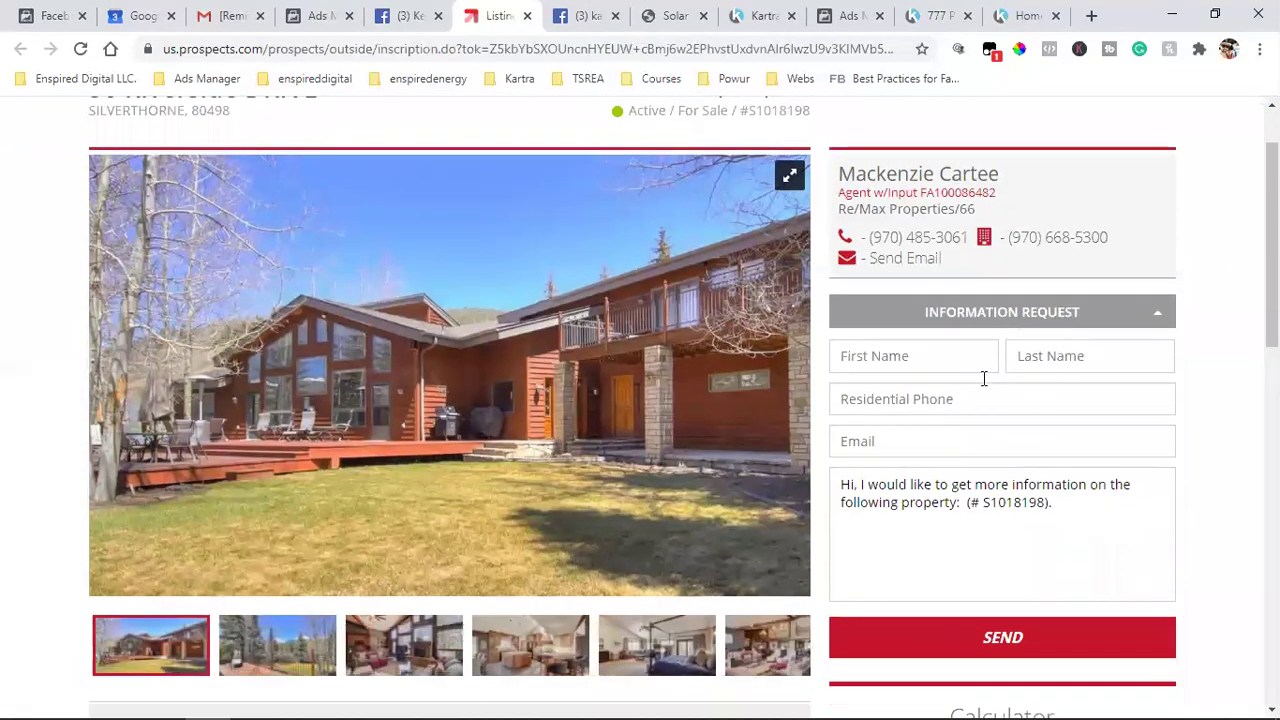
scroll(983, 449, "down", 2)
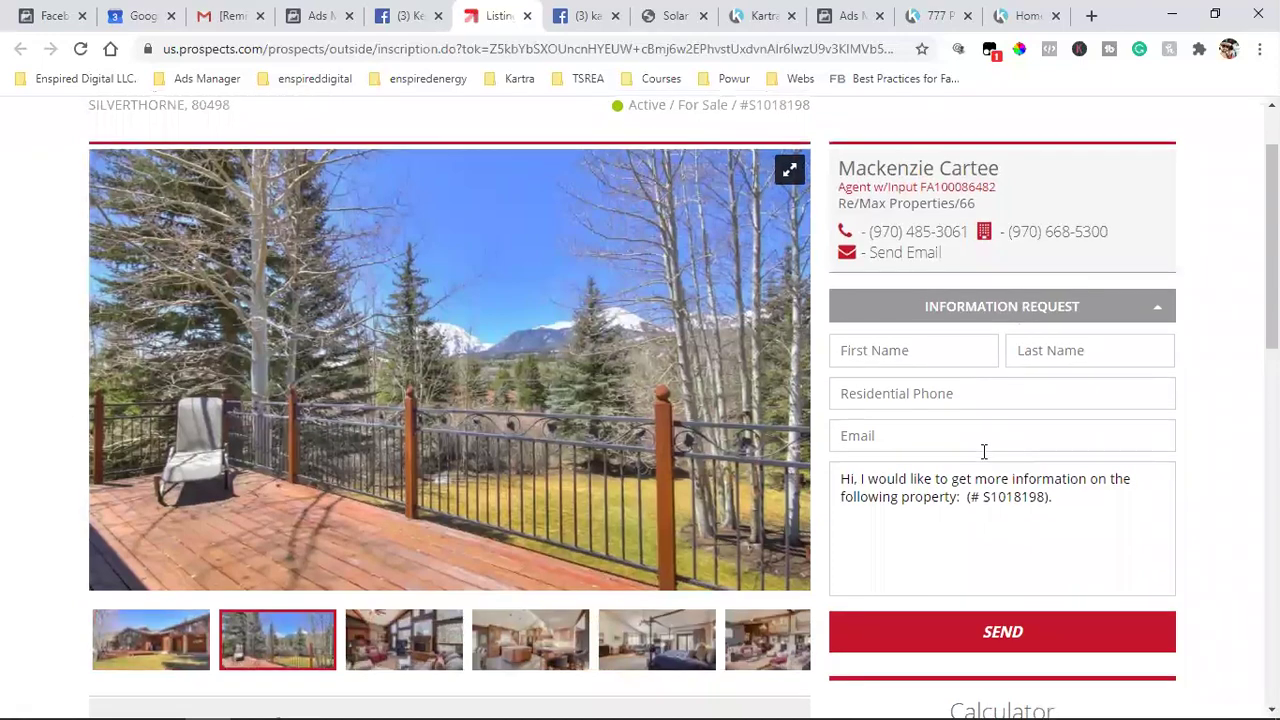
scroll(900, 310, "up", 1)
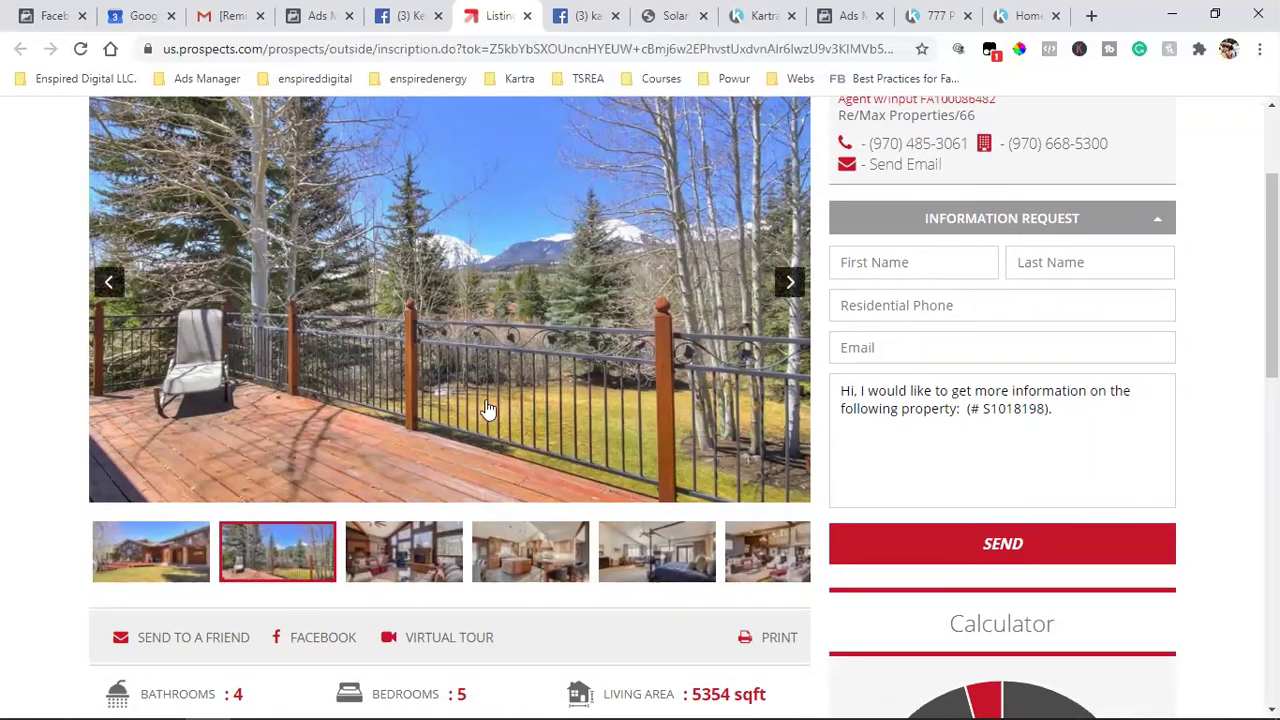
scroll(487, 410, "down", 2)
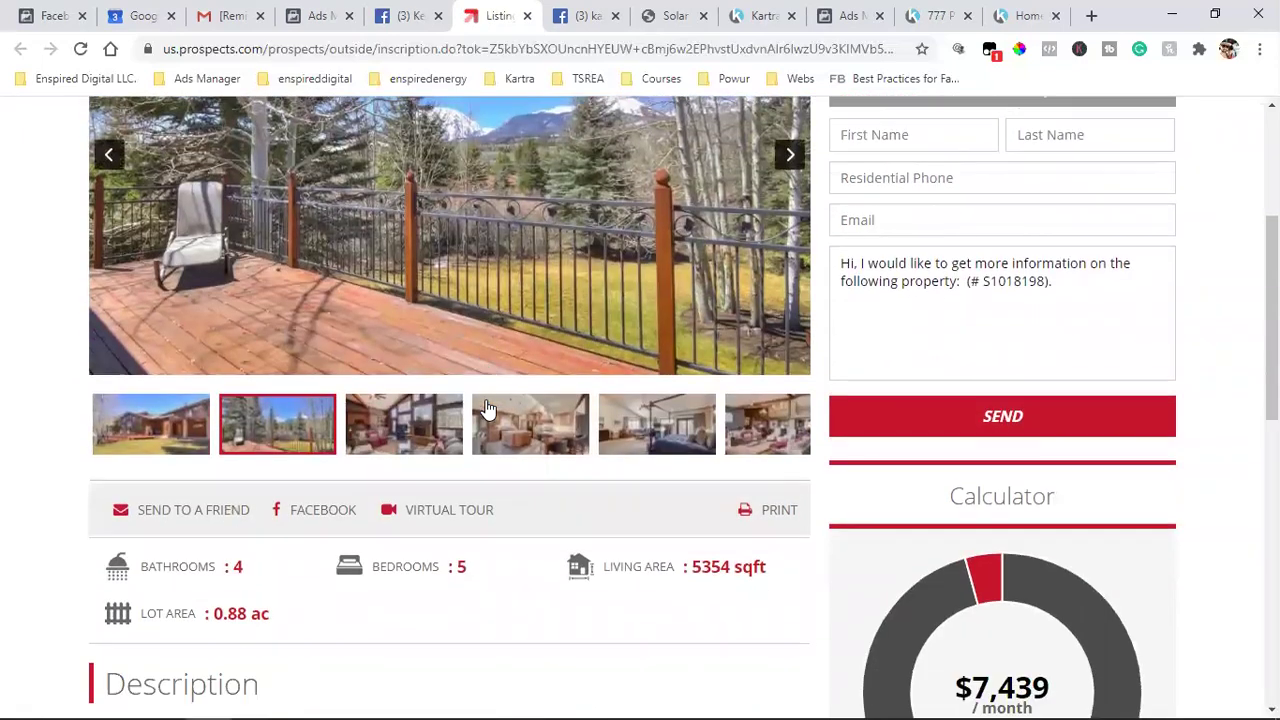
scroll(470, 420, "up", 2)
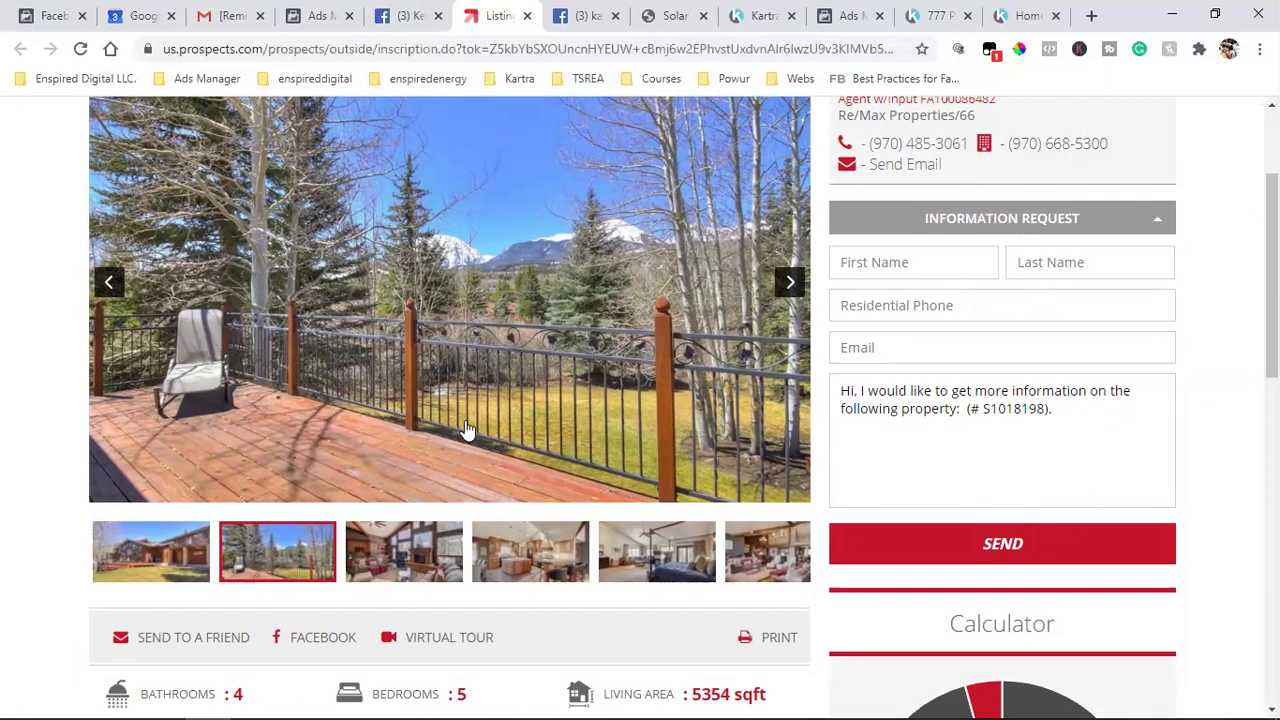
scroll(1022, 398, "down", 8)
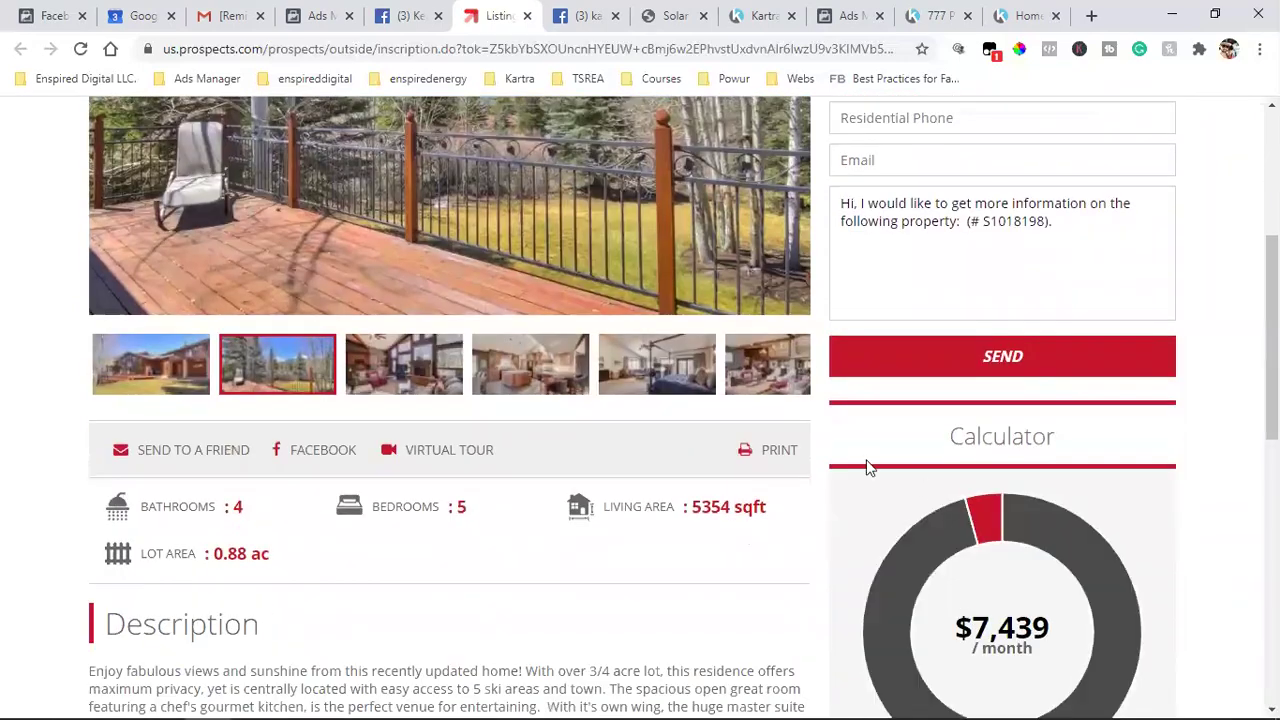
scroll(429, 345, "down", 2)
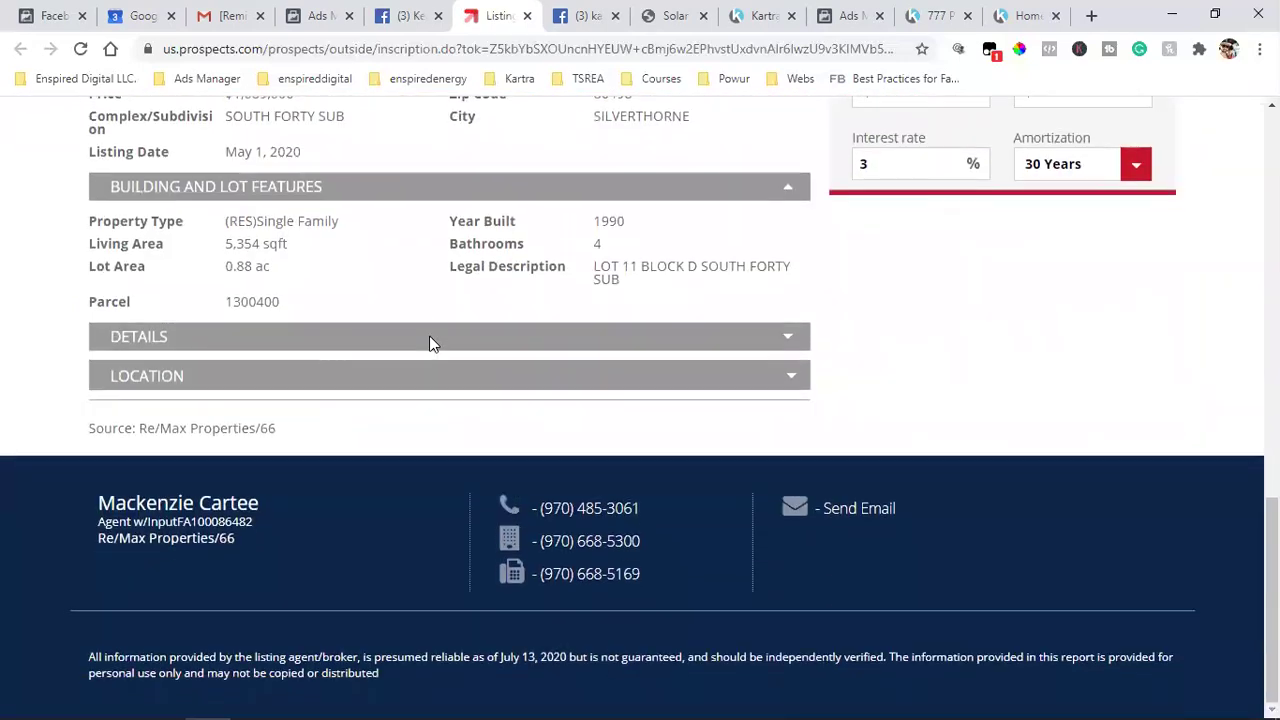
scroll(429, 345, "up", 10)
scroll(431, 345, "down", 5)
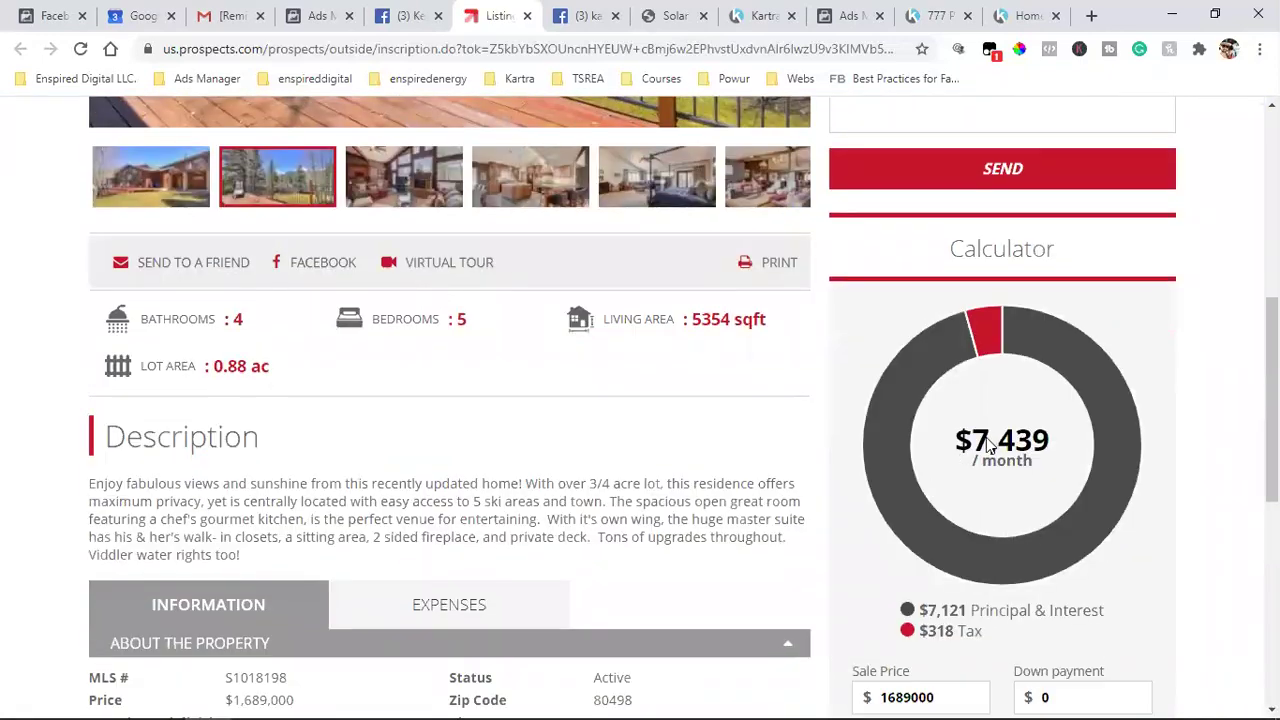
scroll(992, 447, "up", 5)
left_click(527, 16)
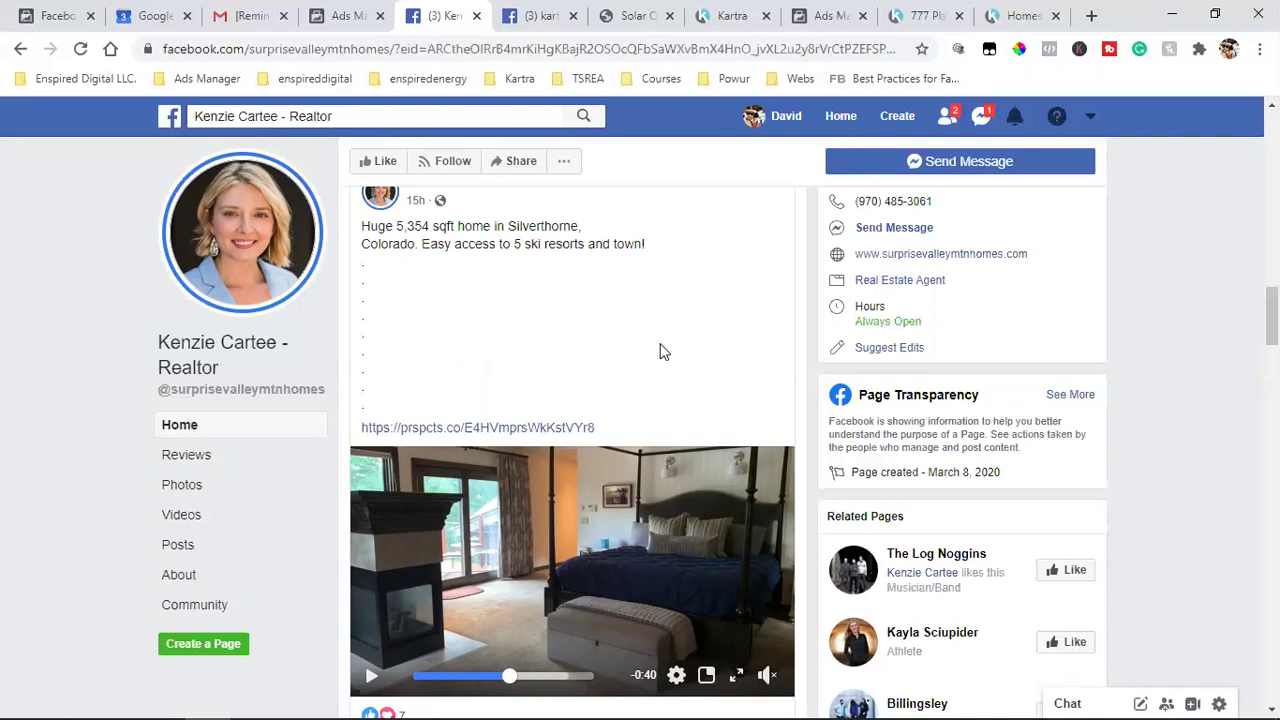
Check the house post's options menu and let the tour video play through.
scroll(660, 345, "down", 1)
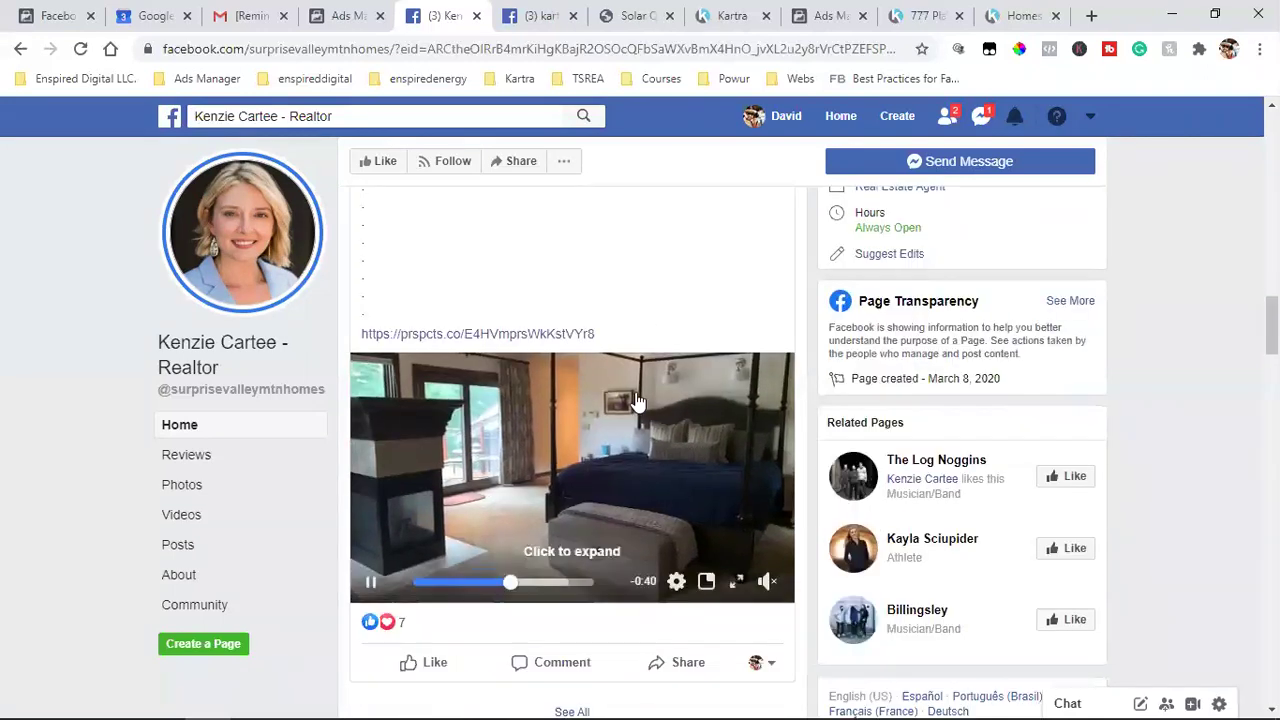
scroll(637, 400, "up", 1)
scroll(637, 400, "up", 1)
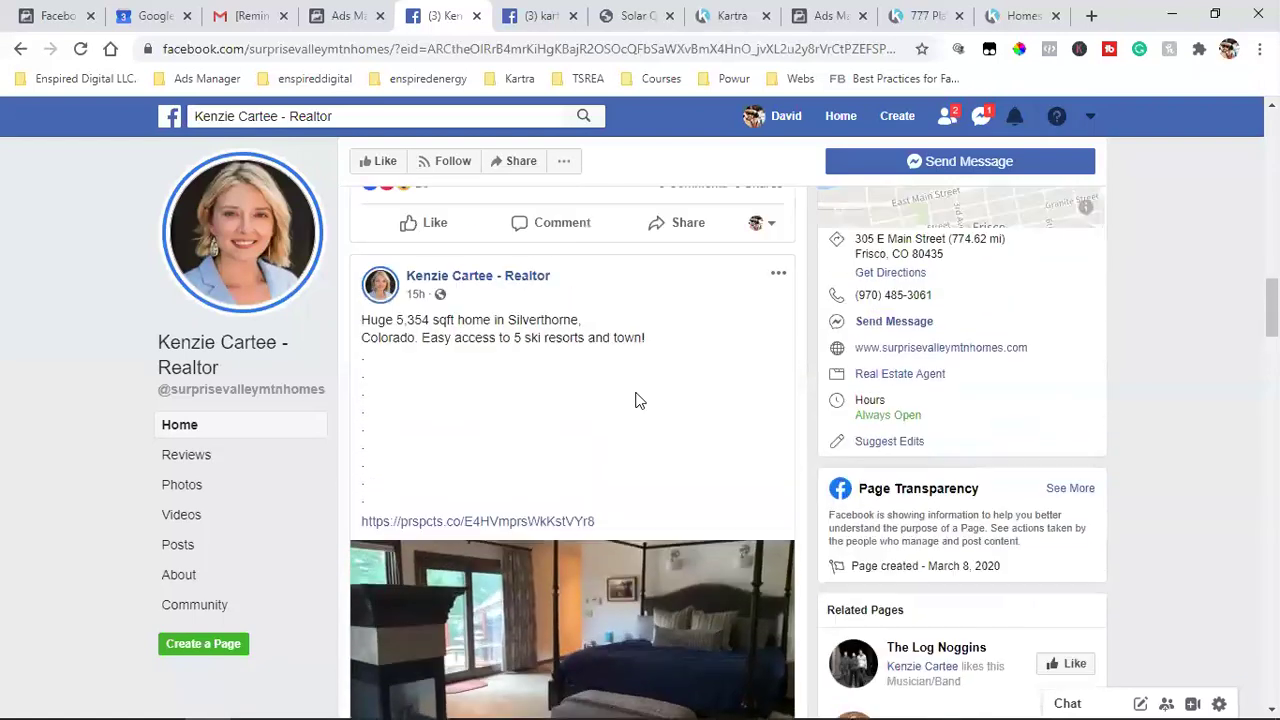
left_click(778, 278)
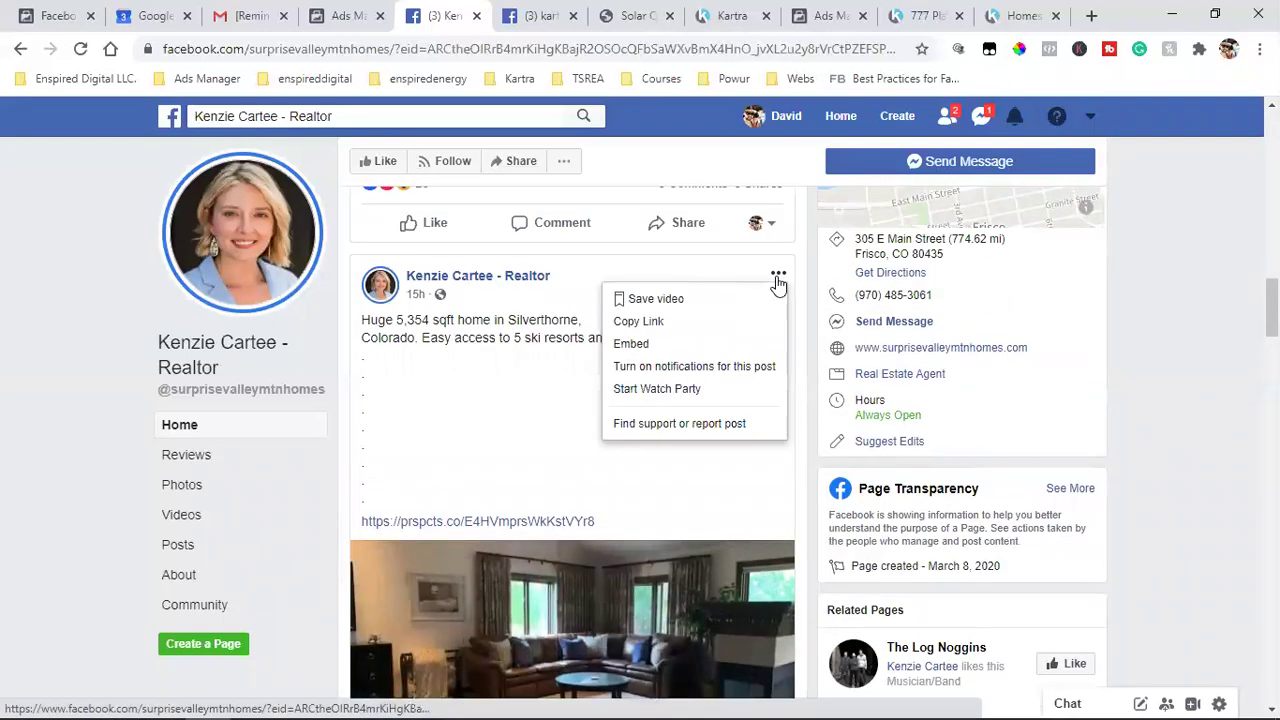
left_click(481, 343)
scroll(481, 343, "down", 2)
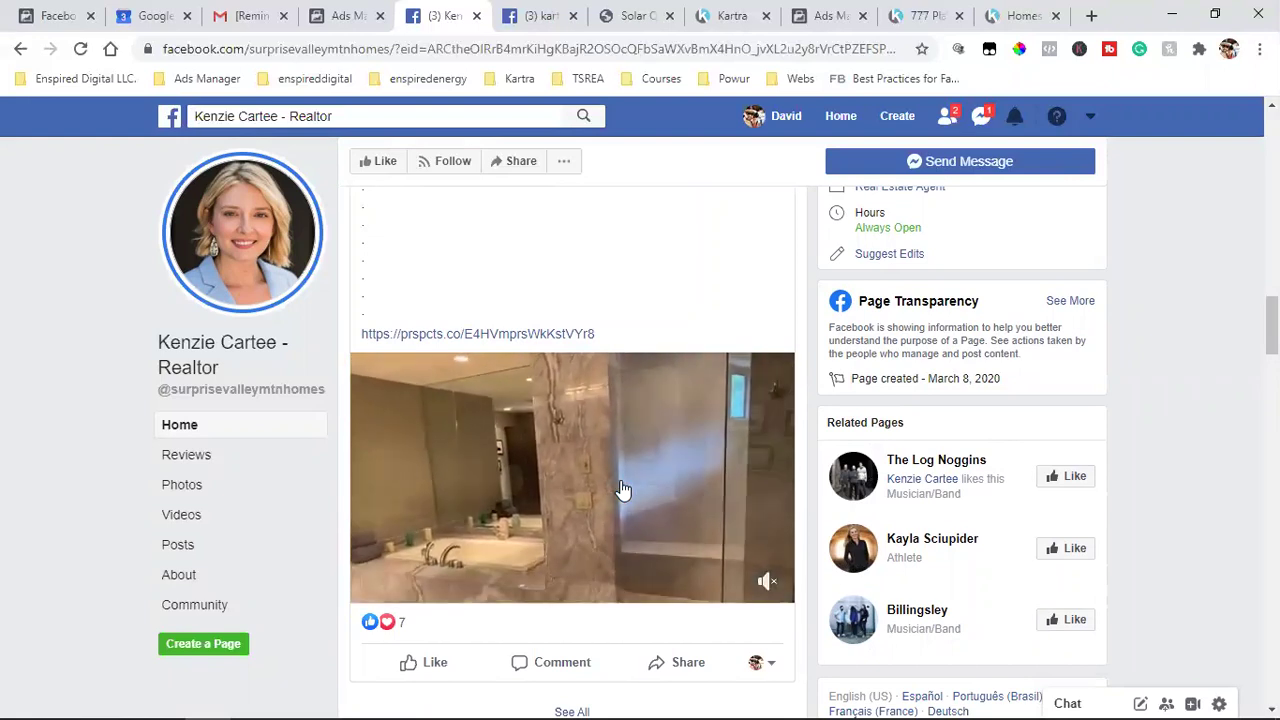
scroll(622, 490, "up", 1)
scroll(622, 490, "up", 1)
scroll(594, 403, "down", 2)
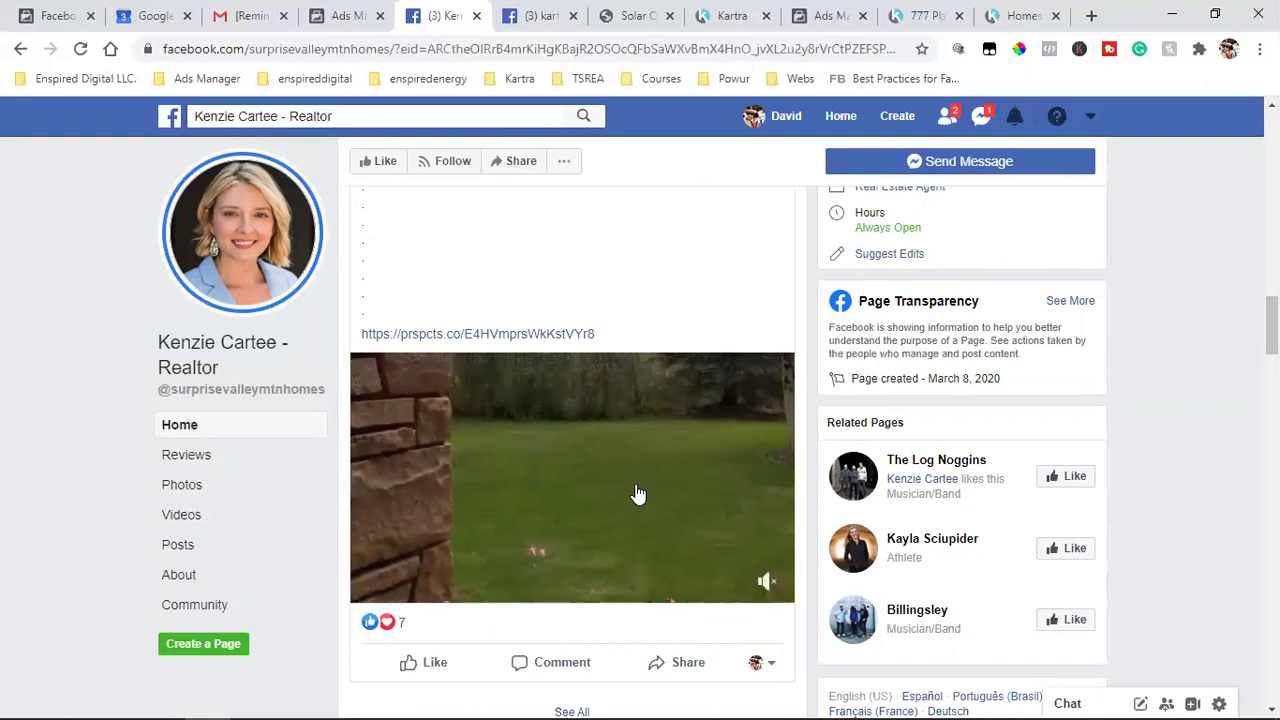
scroll(638, 494, "up", 1)
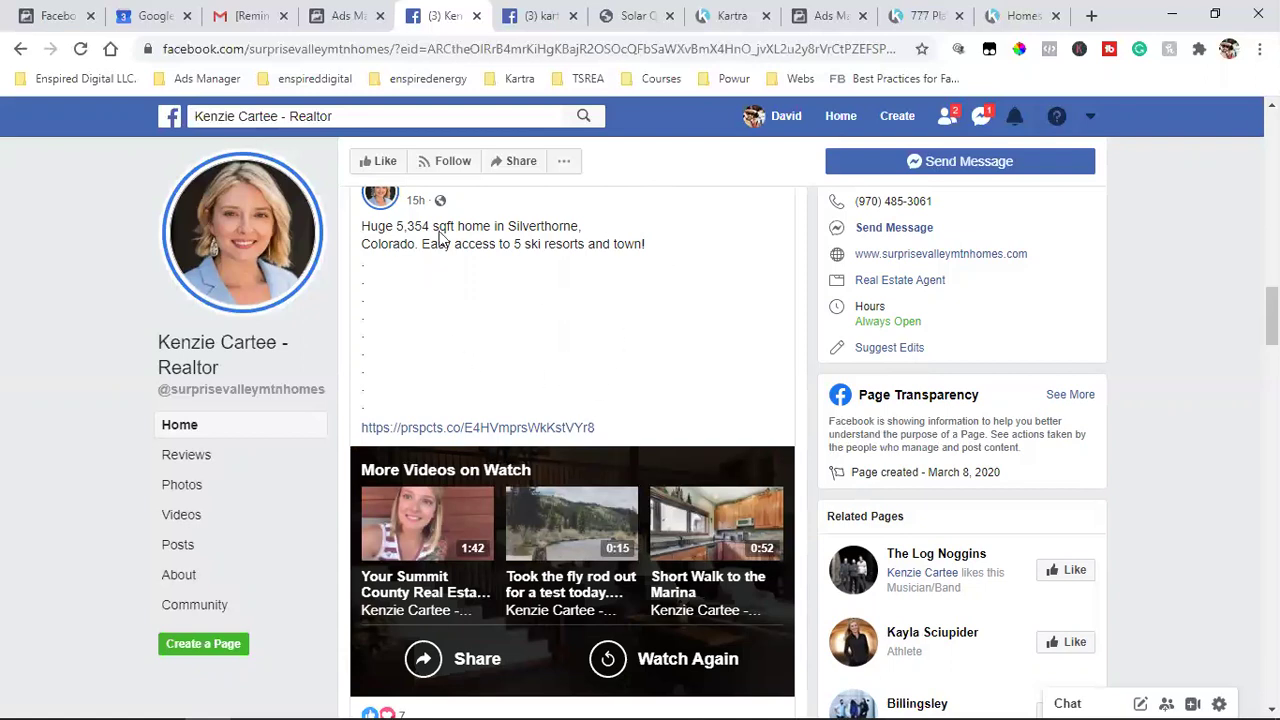
left_click_drag(388, 244, 585, 284)
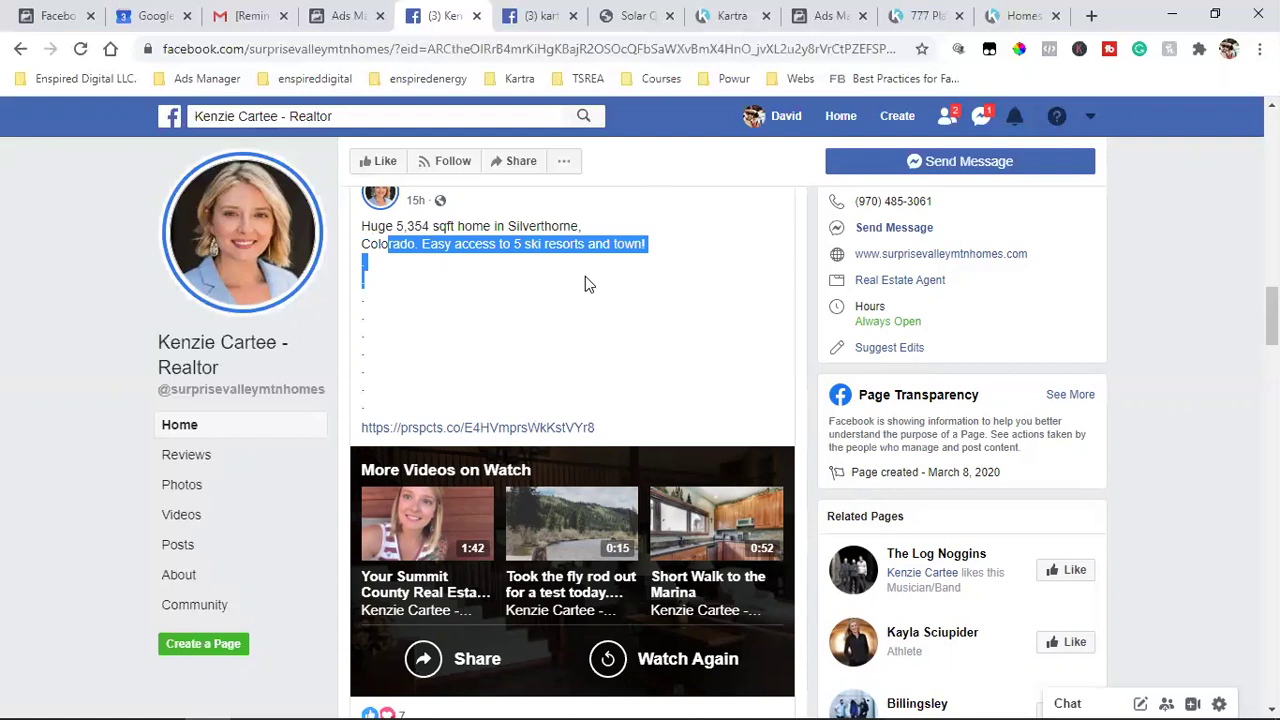
left_click(586, 280)
scroll(521, 310, "down", 1)
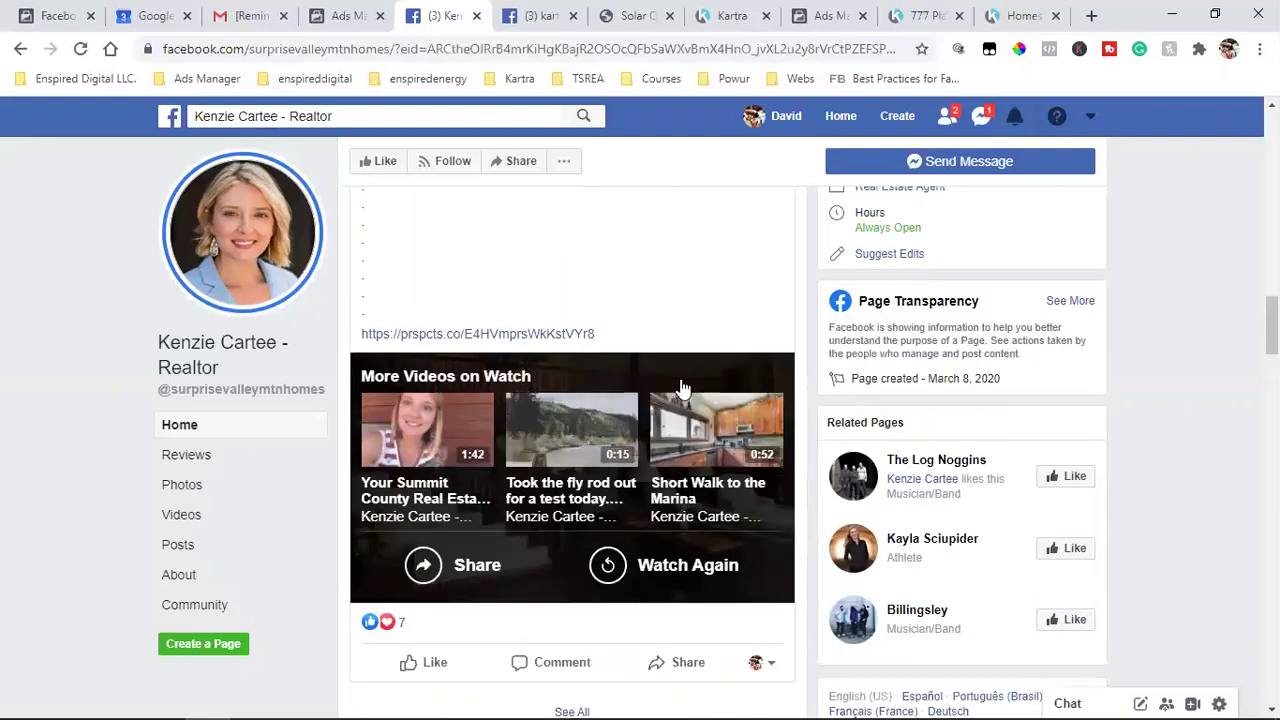
scroll(810, 300, "down", 2)
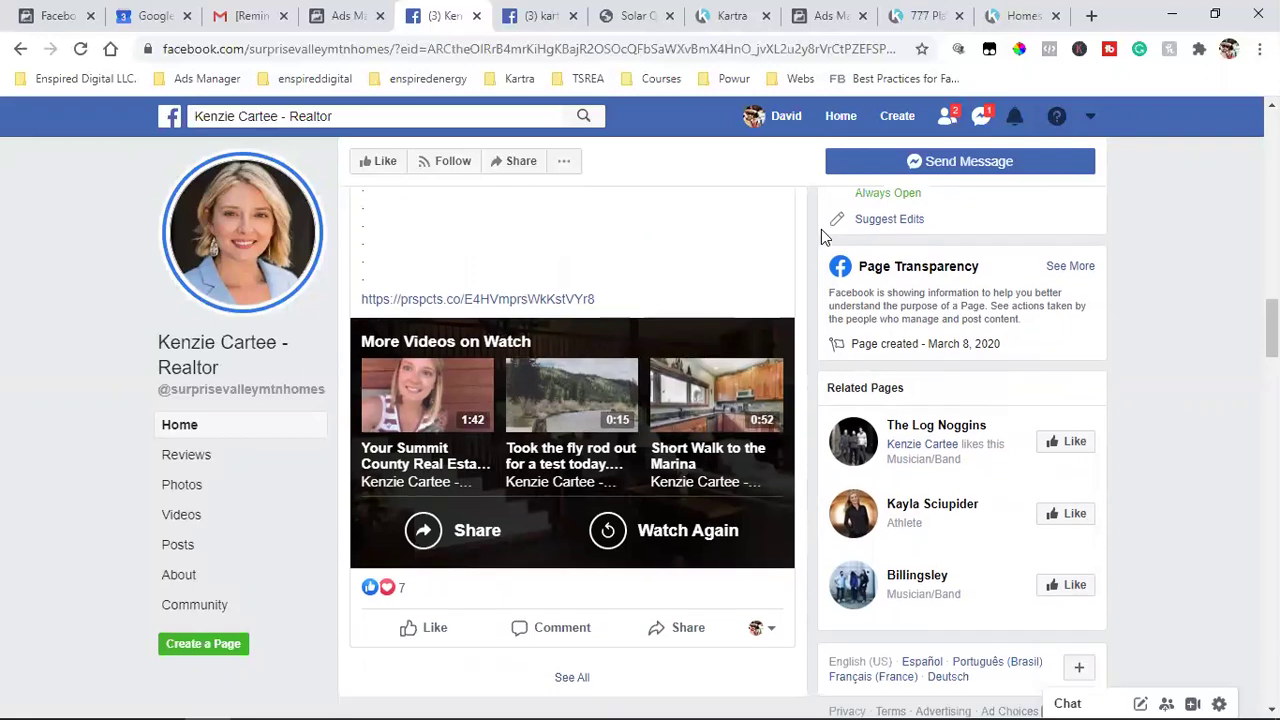
left_click(889, 14)
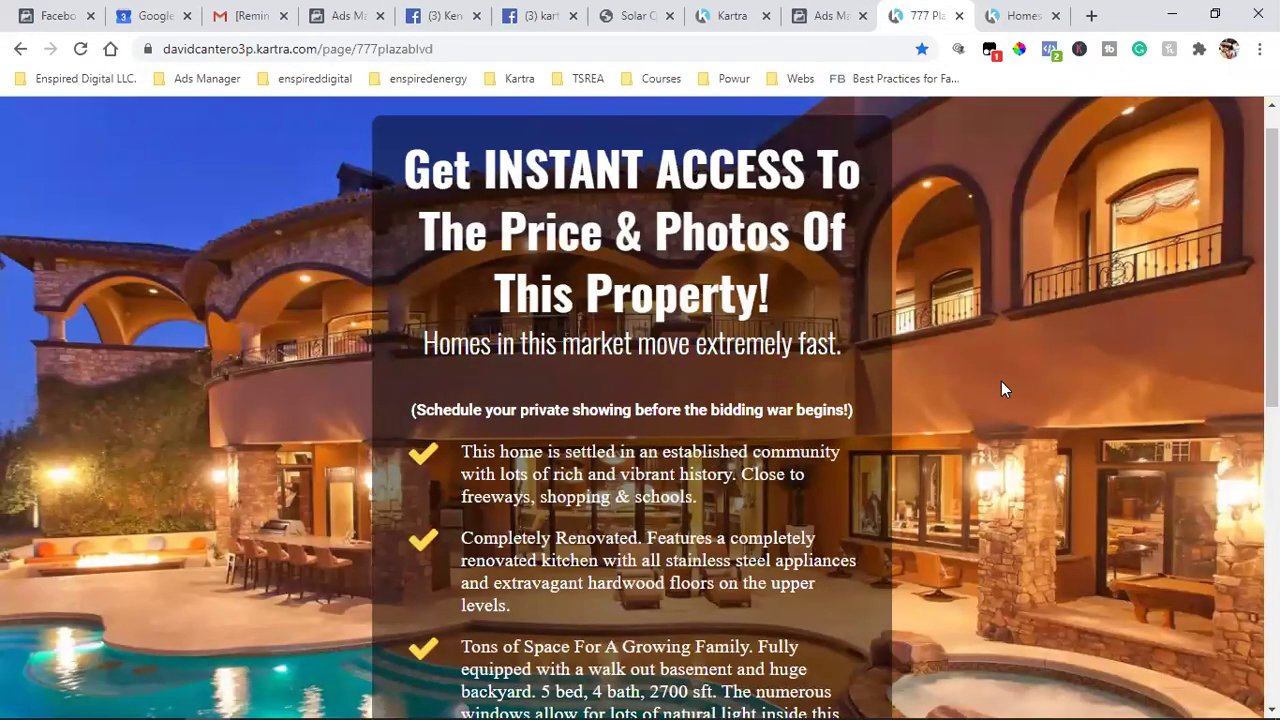
Read through the 777 Plaza Blvd page's headline, bullets and View All 17 Photos Now button.
scroll(1001, 381, "down", 7)
scroll(1001, 381, "up", 6)
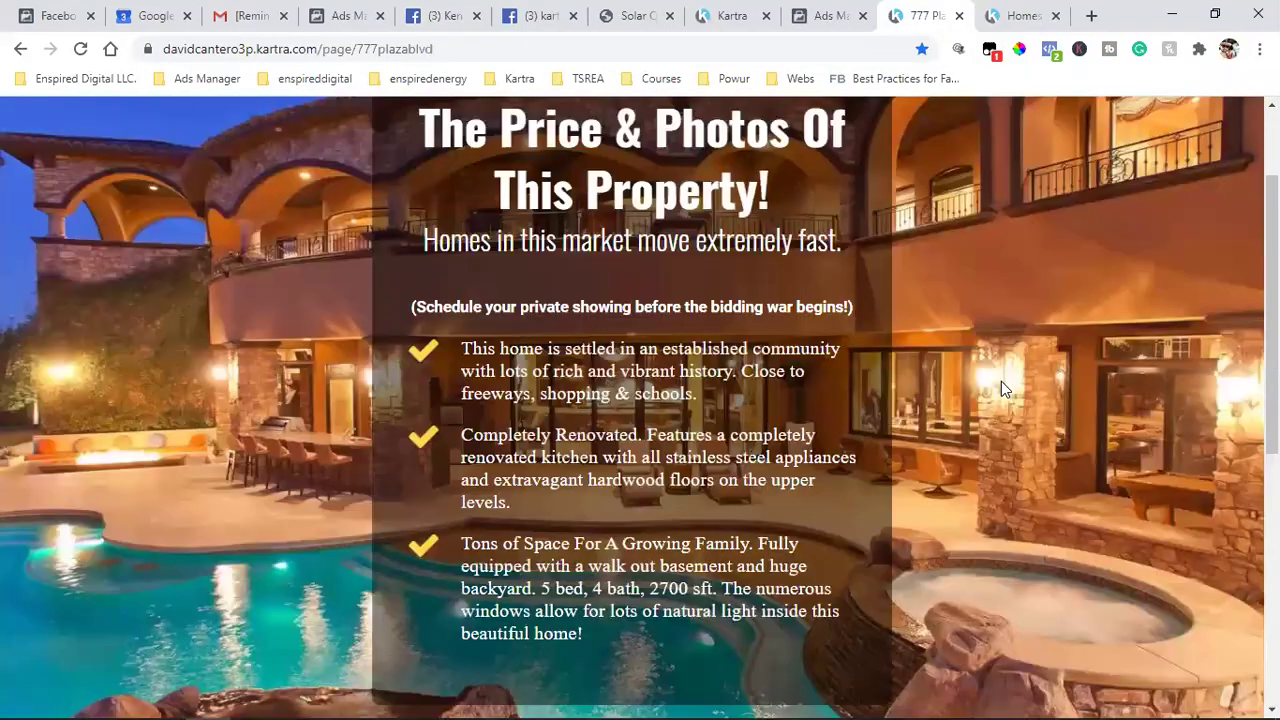
scroll(1001, 381, "up", 1)
scroll(1001, 381, "down", 7)
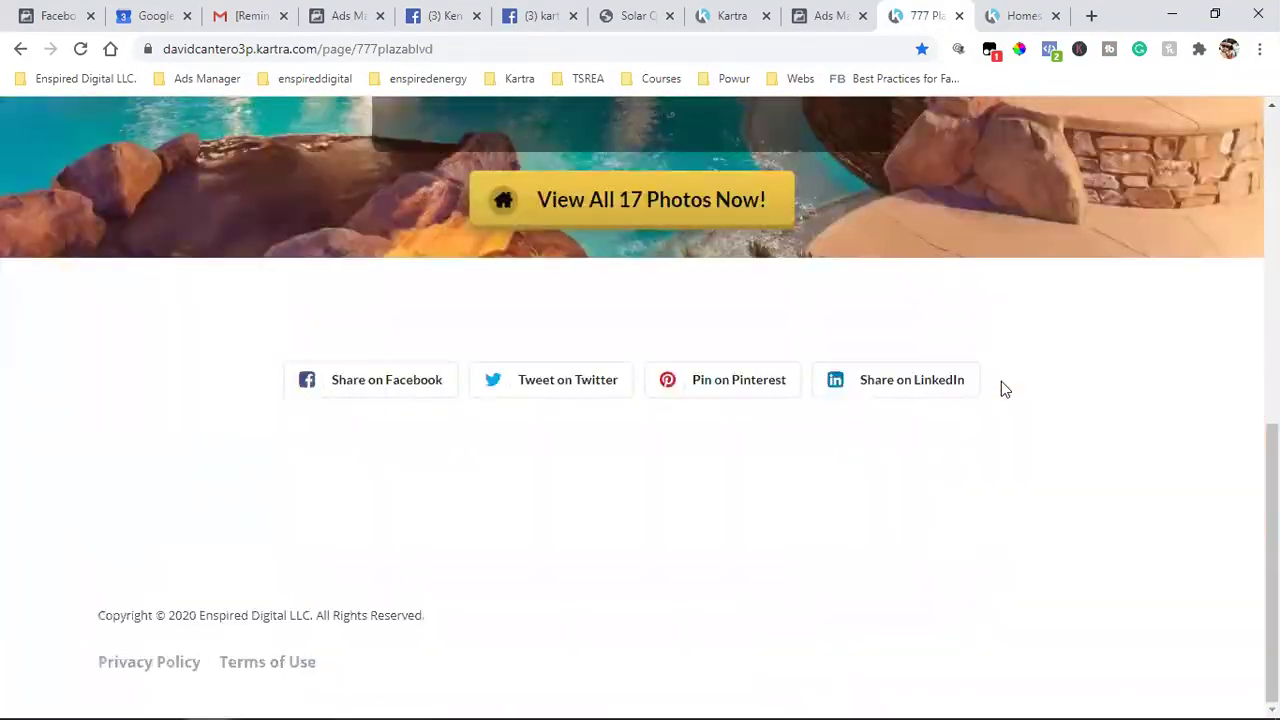
scroll(1004, 389, "up", 8)
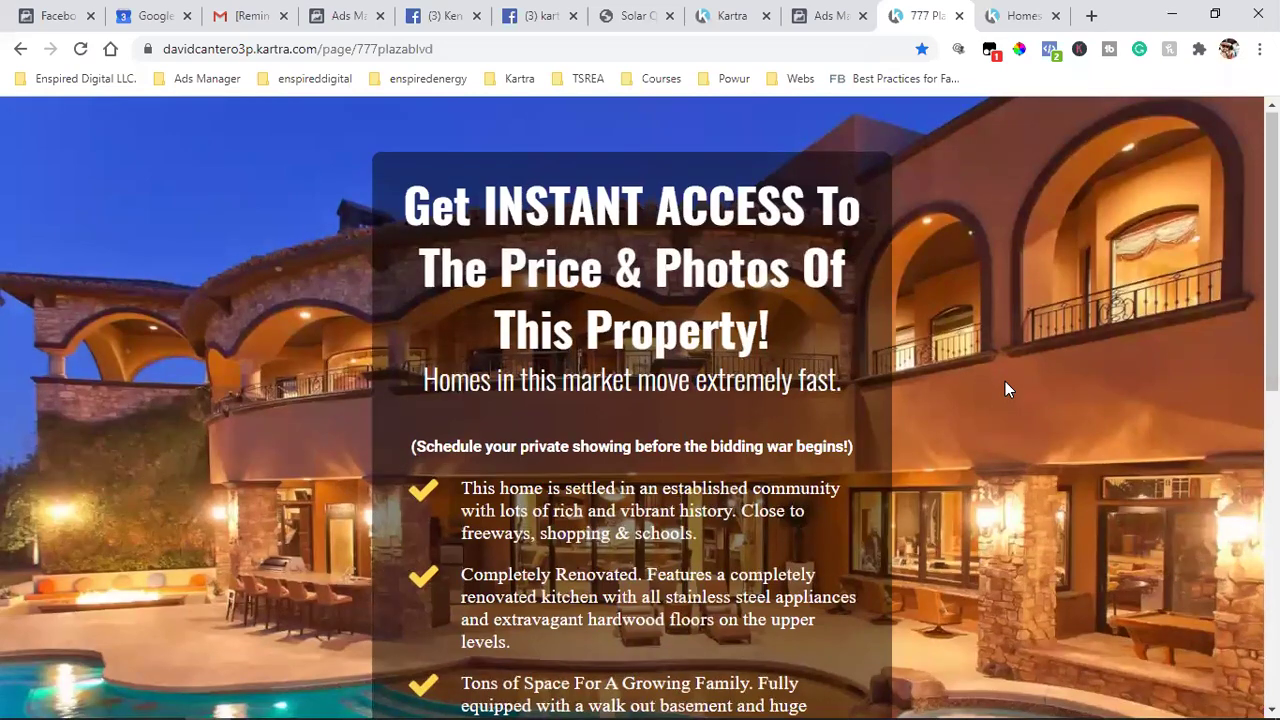
scroll(1005, 382, "down", 7)
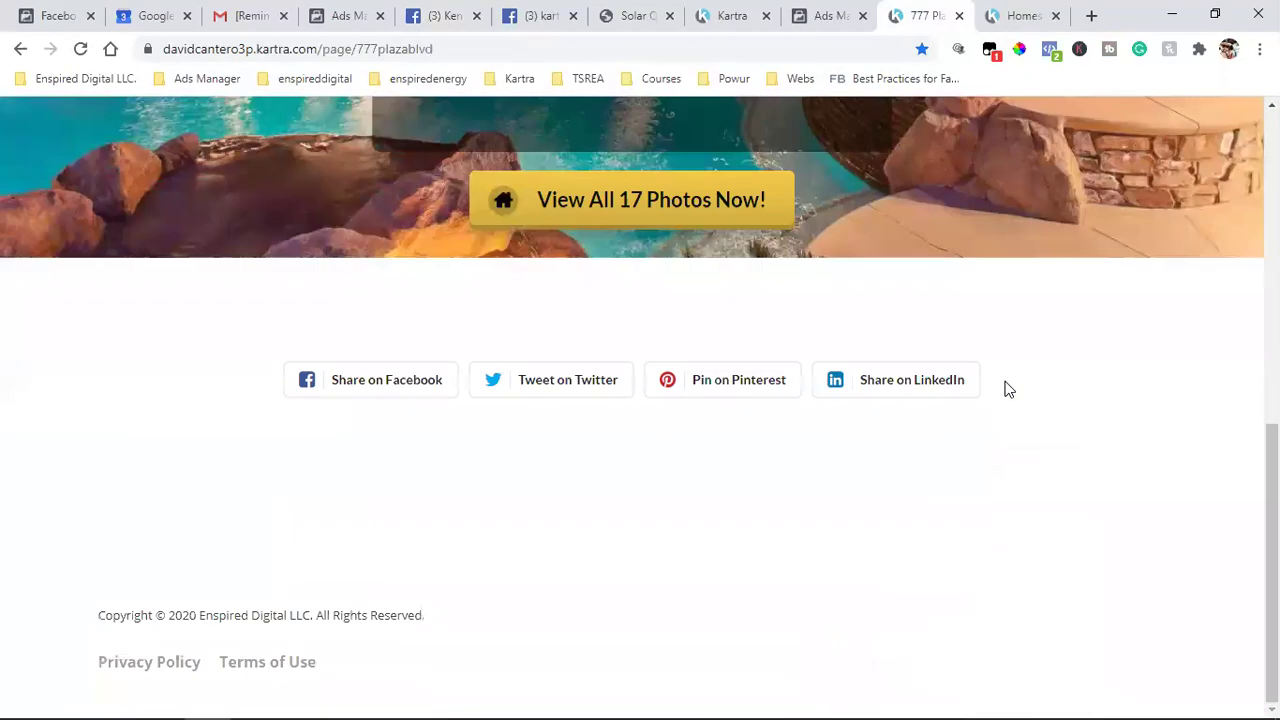
scroll(1005, 385, "up", 8)
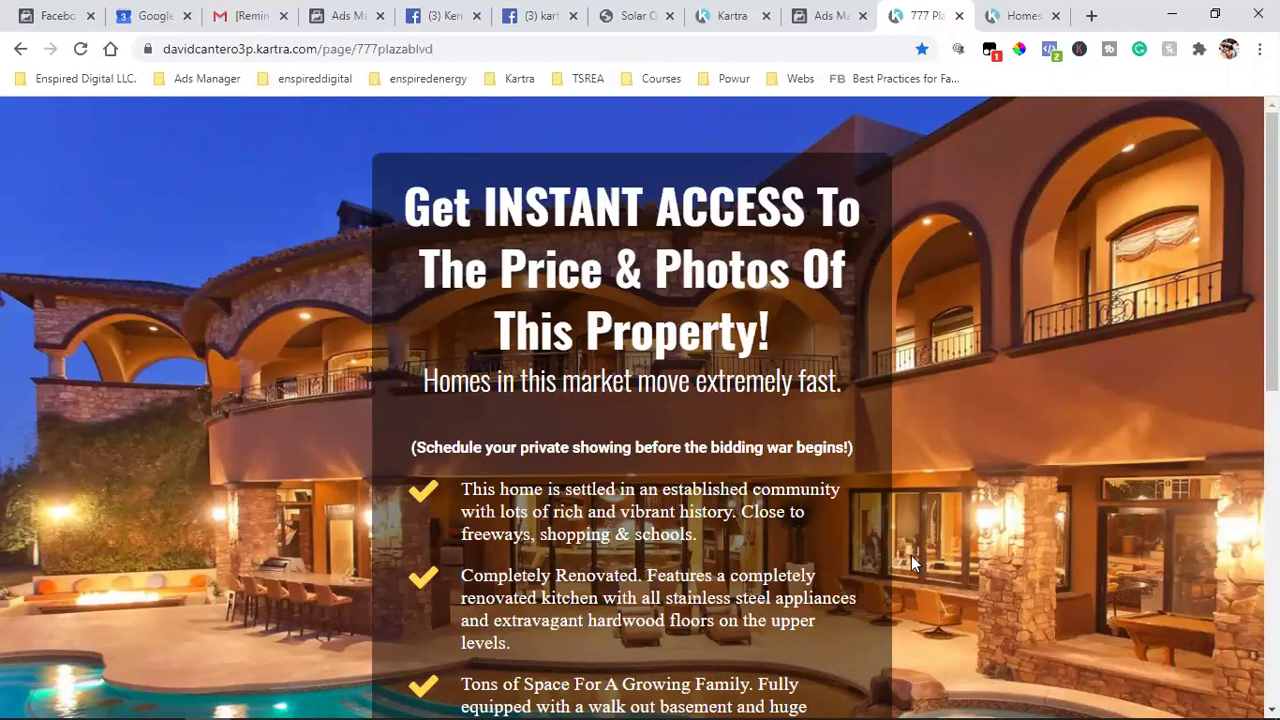
Switch to Ads Manager's Audiences list of TSREA custom website audiences.
left_click(345, 15)
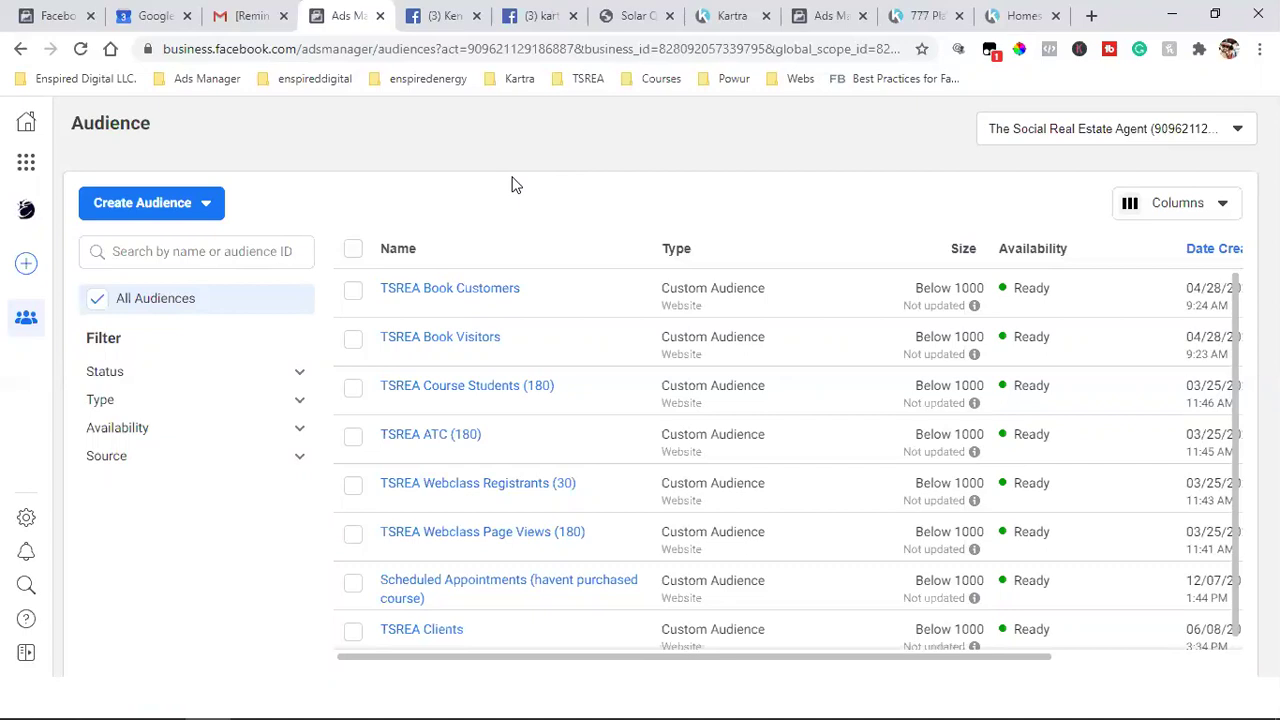
Open a blank tab with the saved social links, then close the Kartra search and Solar tabs.
left_click(1091, 15)
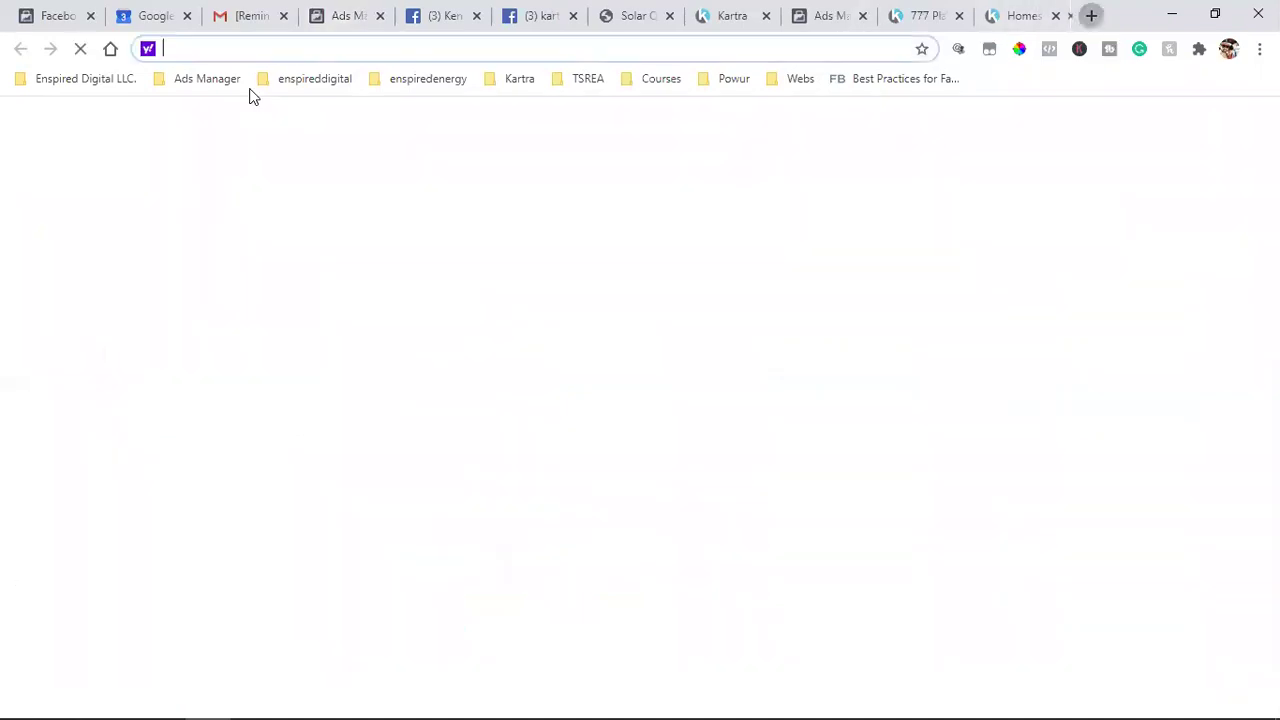
left_click(275, 80)
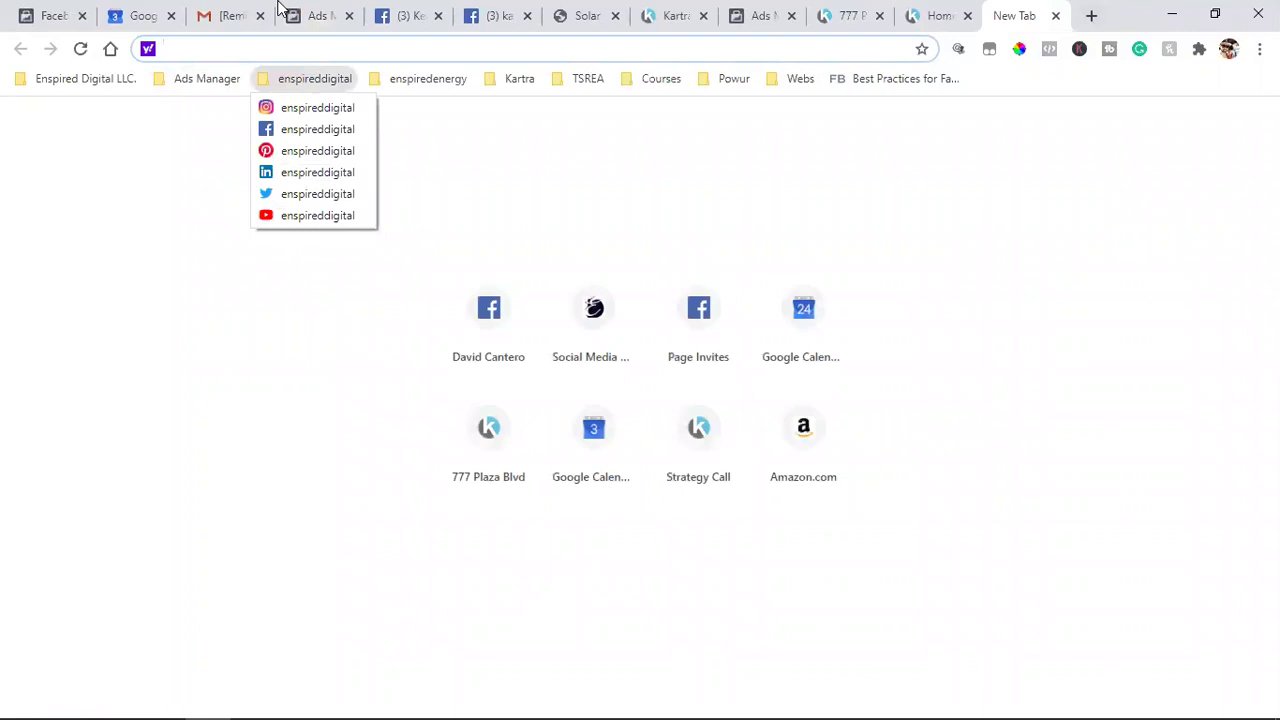
left_click(416, 12)
left_click(475, 15)
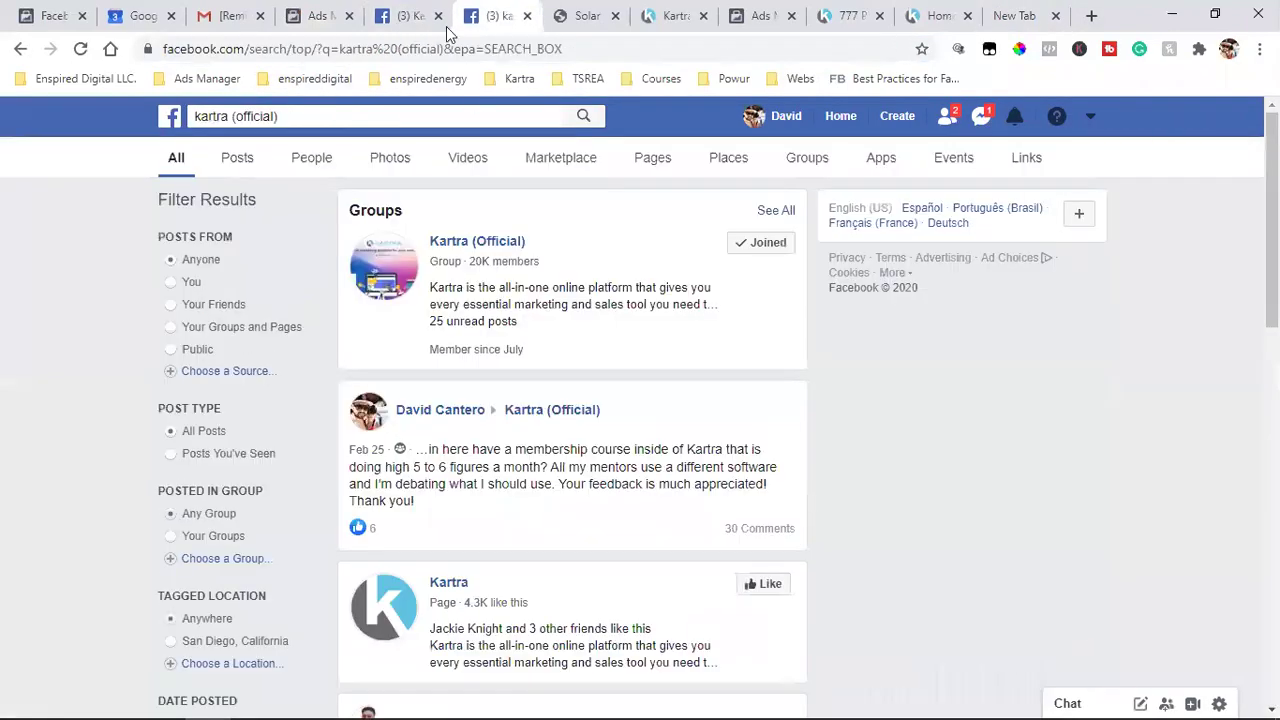
left_click(527, 16)
left_click(420, 16)
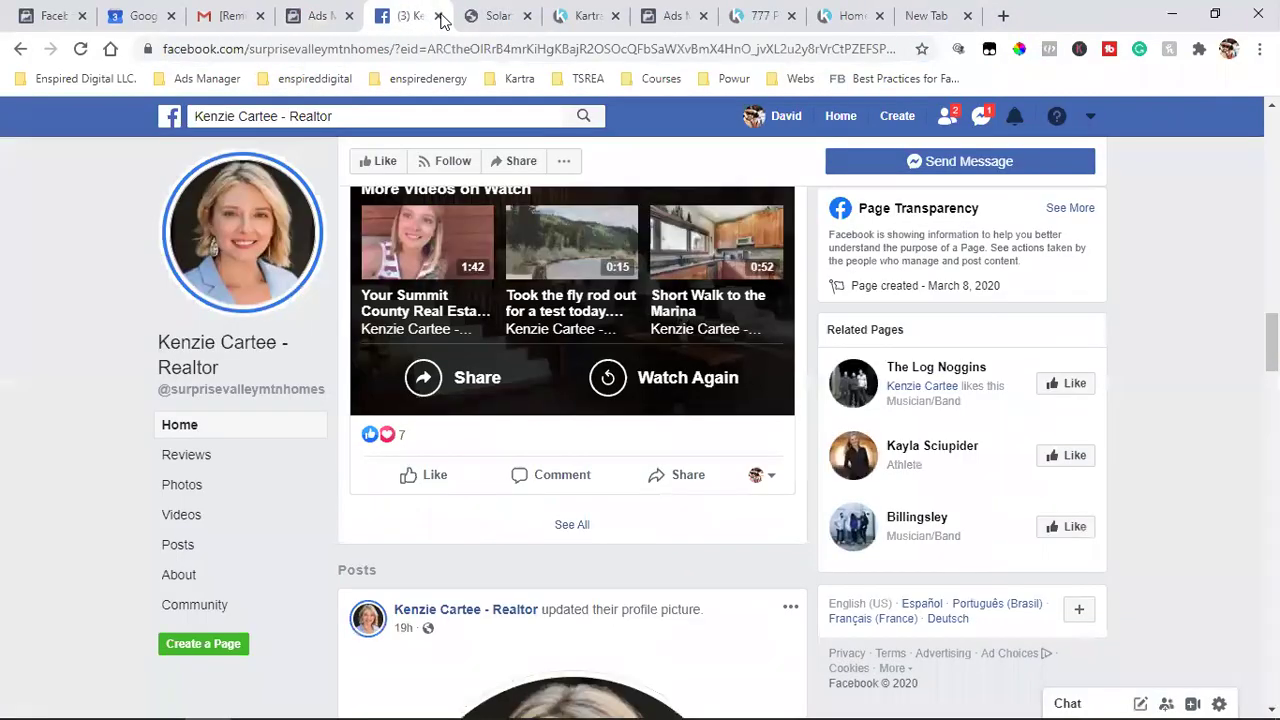
left_click(527, 16)
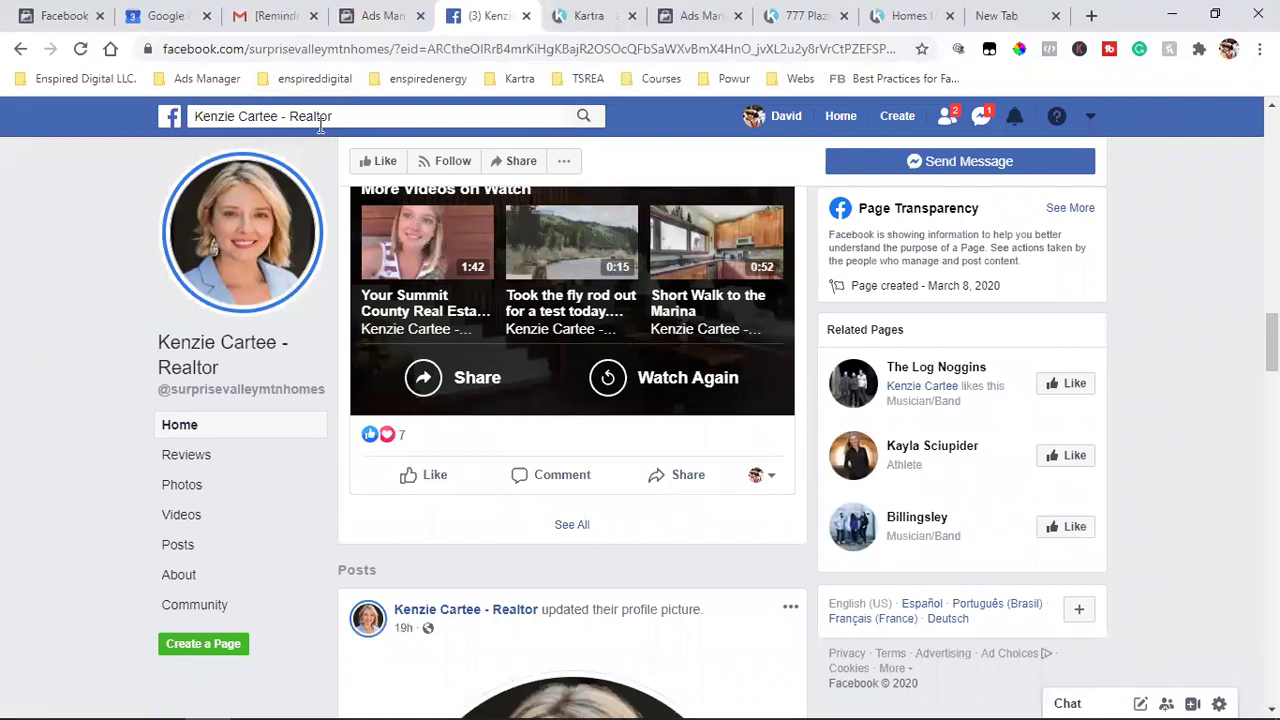
Search Facebook for the realtor's name and open her personal profile.
left_click(356, 114)
left_click(360, 112)
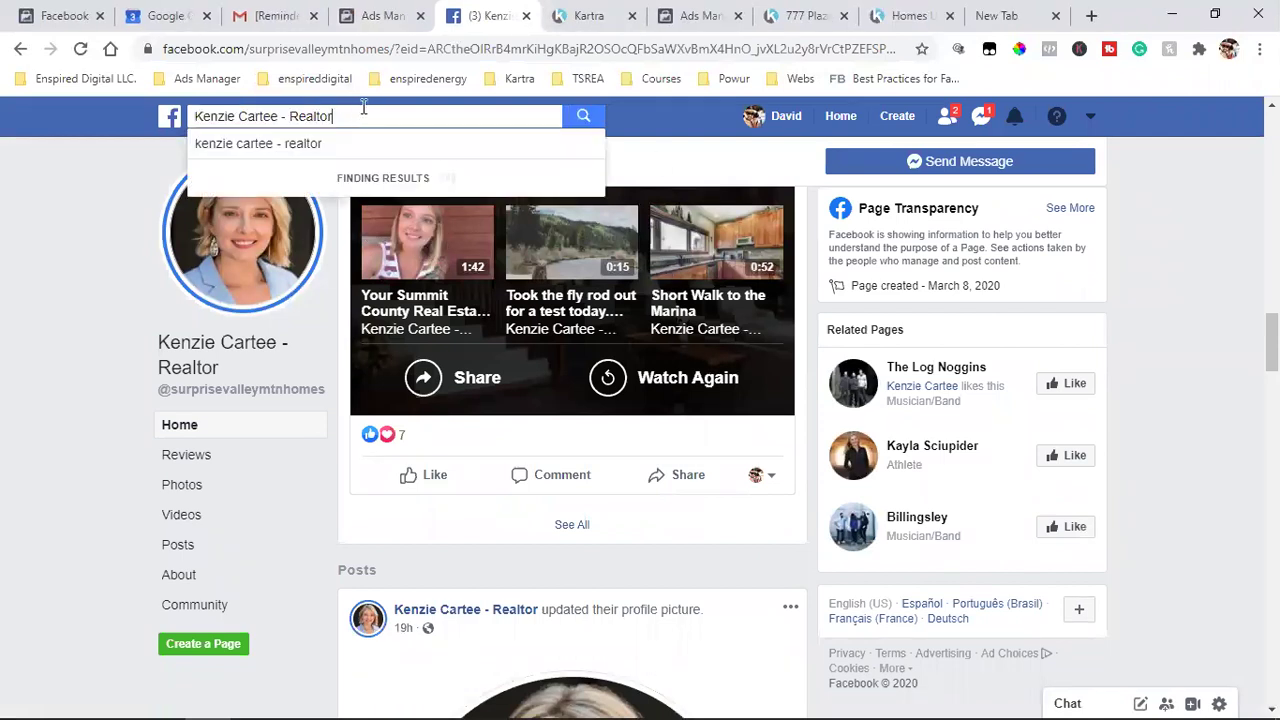
key("BackSpace")
key("BackSpace")
key("BackSpace")
key("BackSpace")
key("BackSpace")
key("BackSpace")
key("BackSpace")
key("BackSpace")
key("BackSpace")
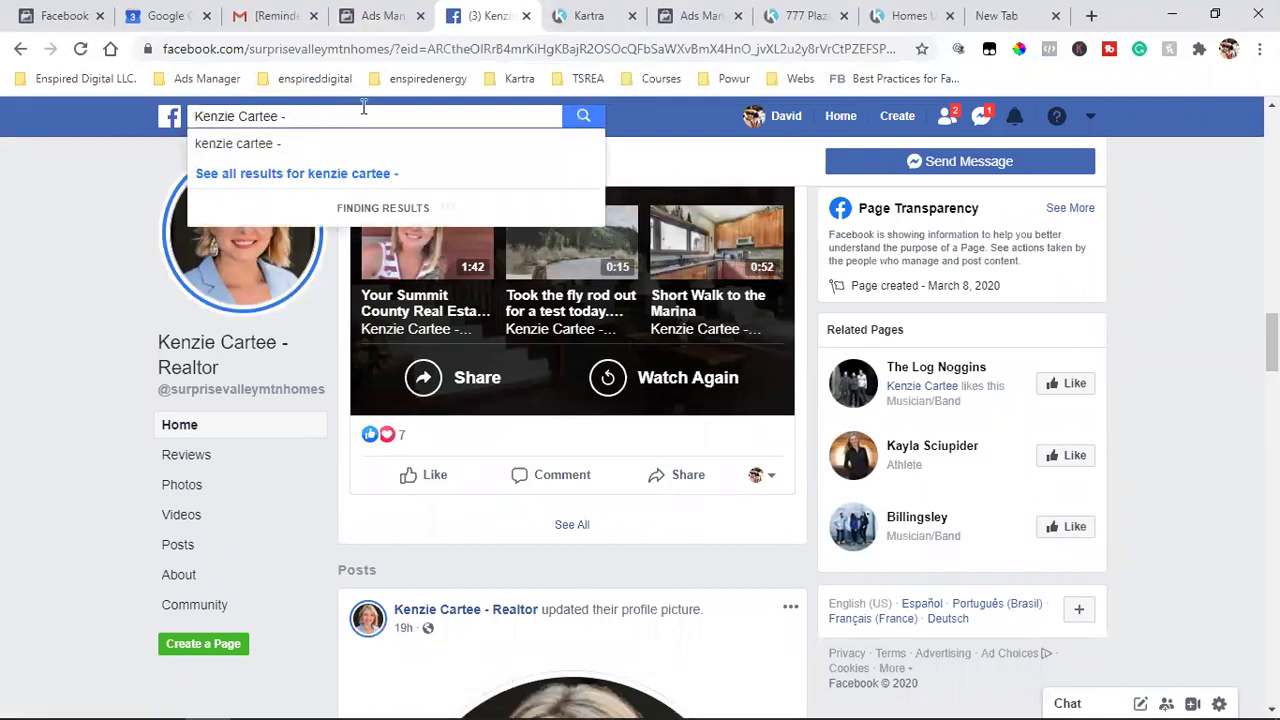
key("Return")
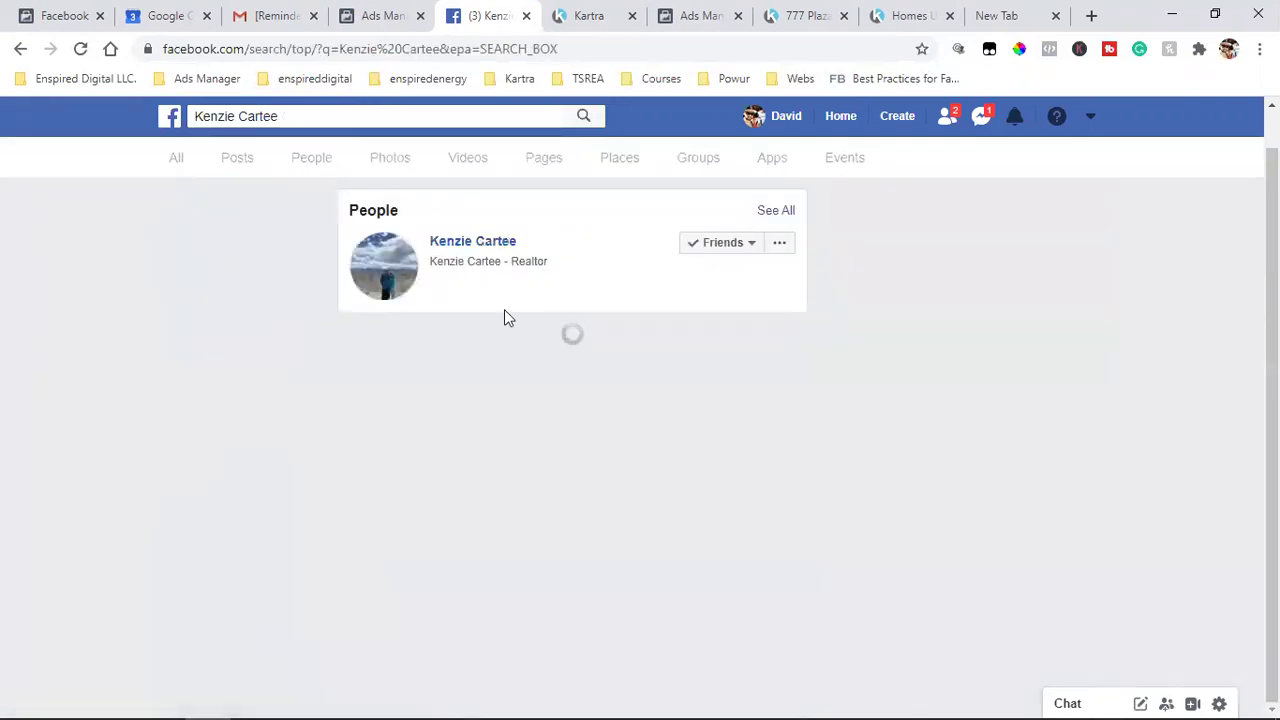
left_click(481, 247)
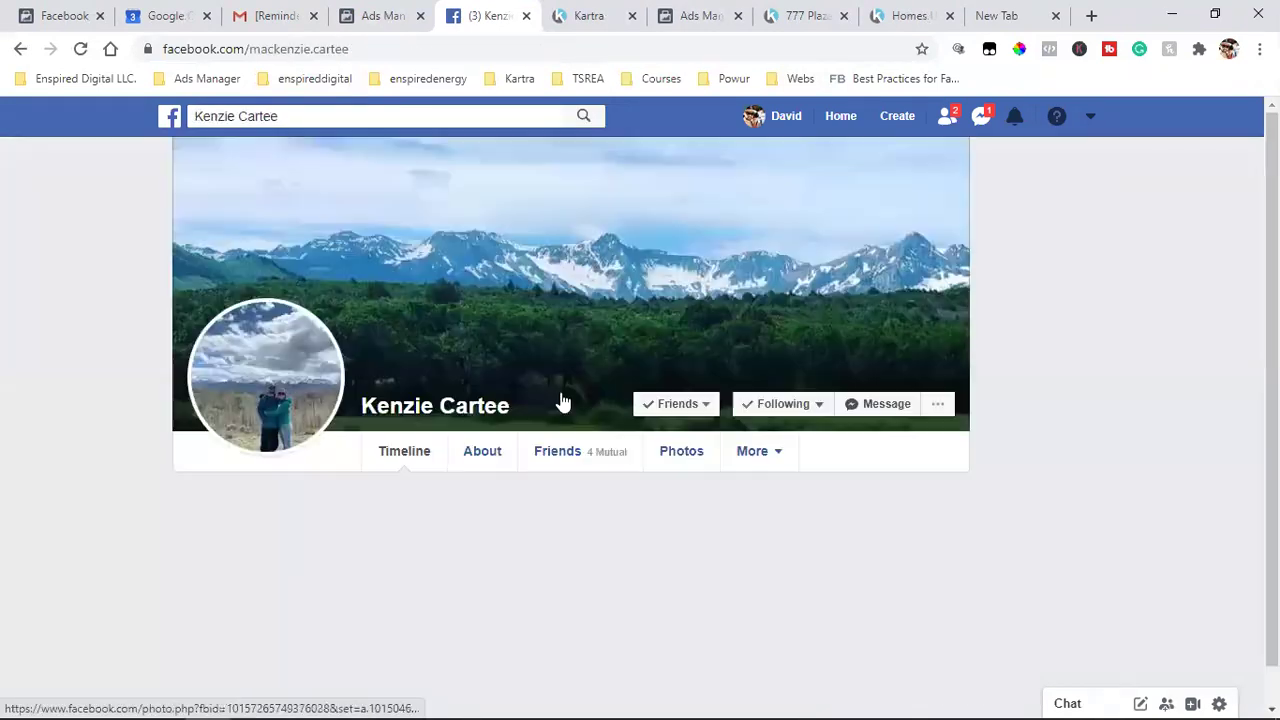
Scroll to her profile Intro showing brokerage role, hometown and social links.
scroll(397, 497, "down", 1)
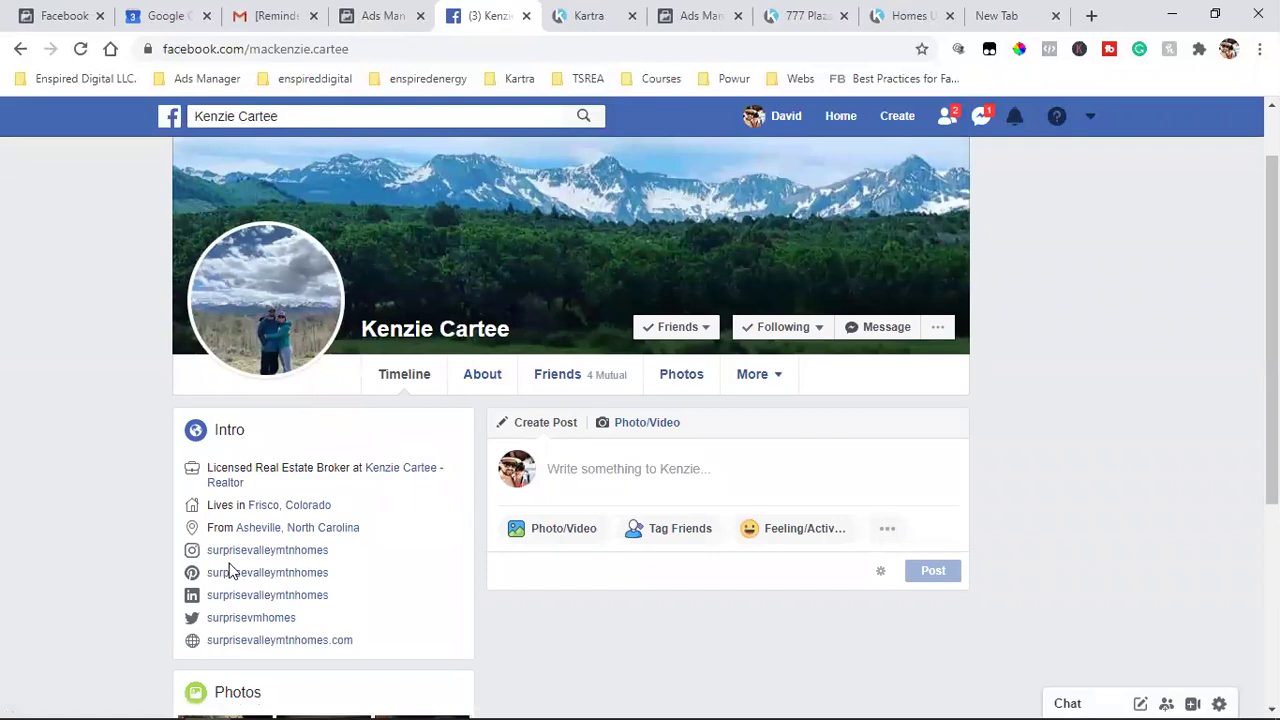
scroll(247, 620, "down", 1)
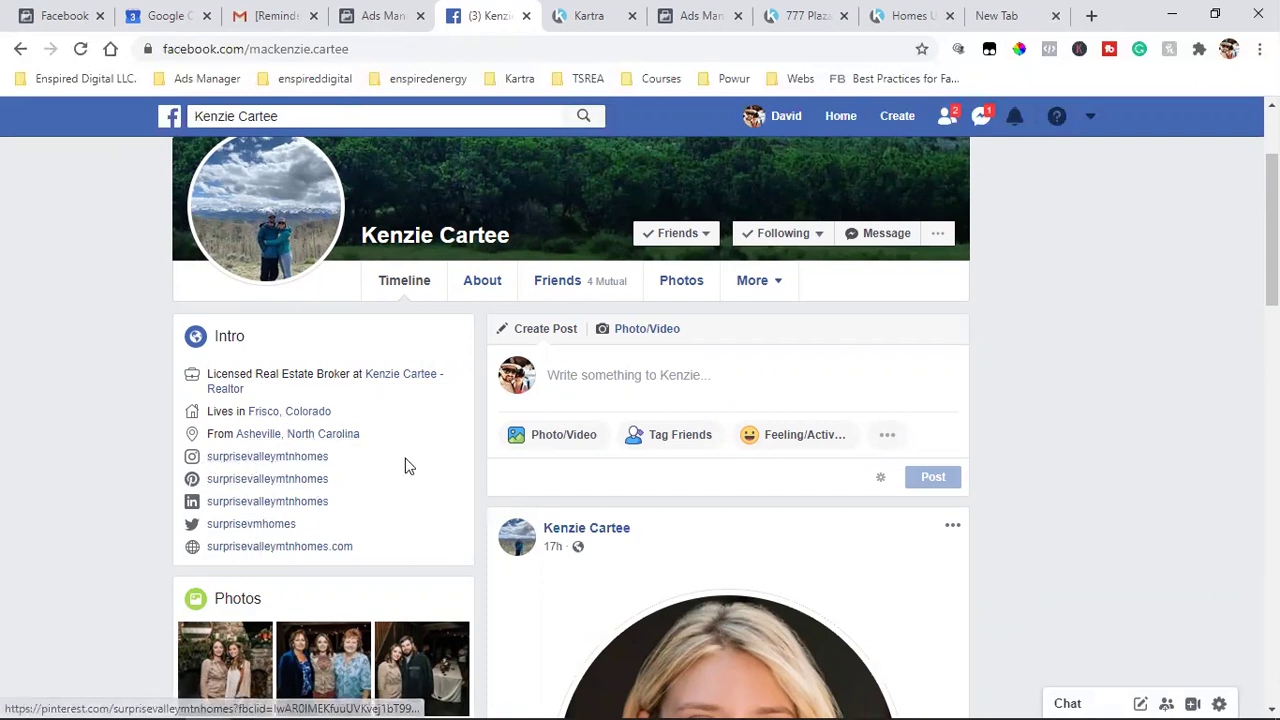
scroll(443, 443, "up", 2)
scroll(443, 443, "down", 2)
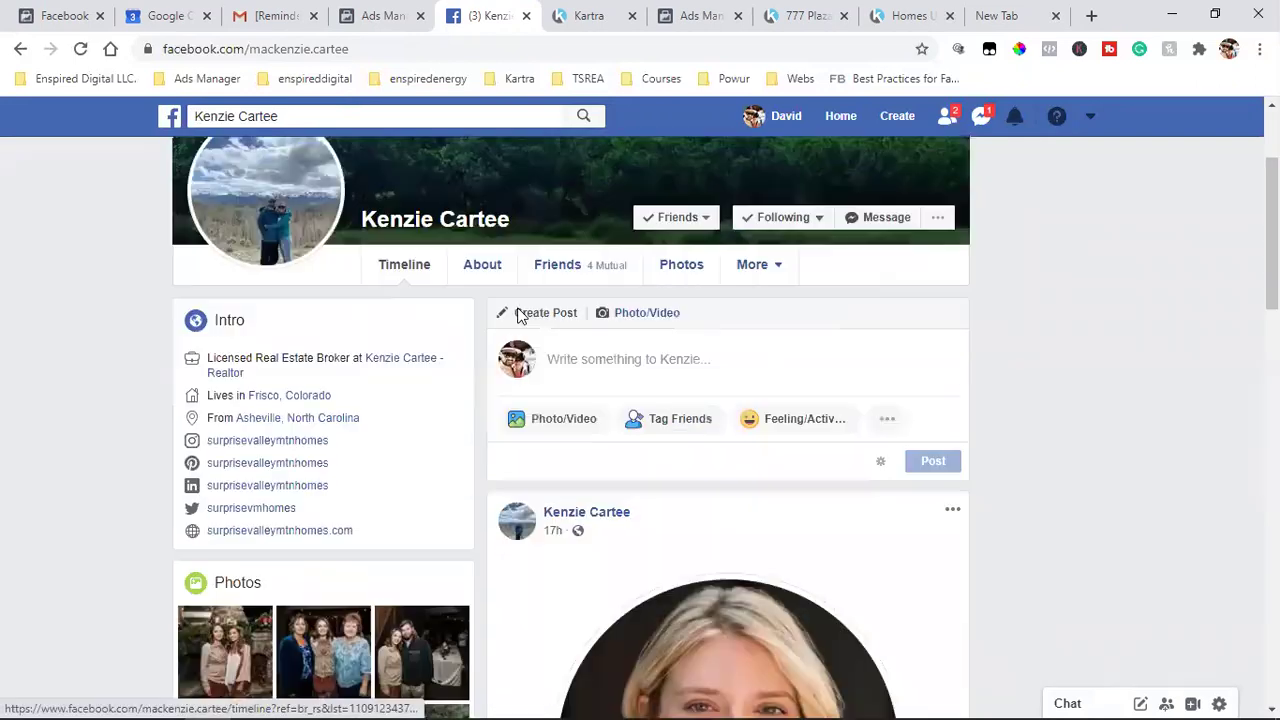
left_click(326, 81)
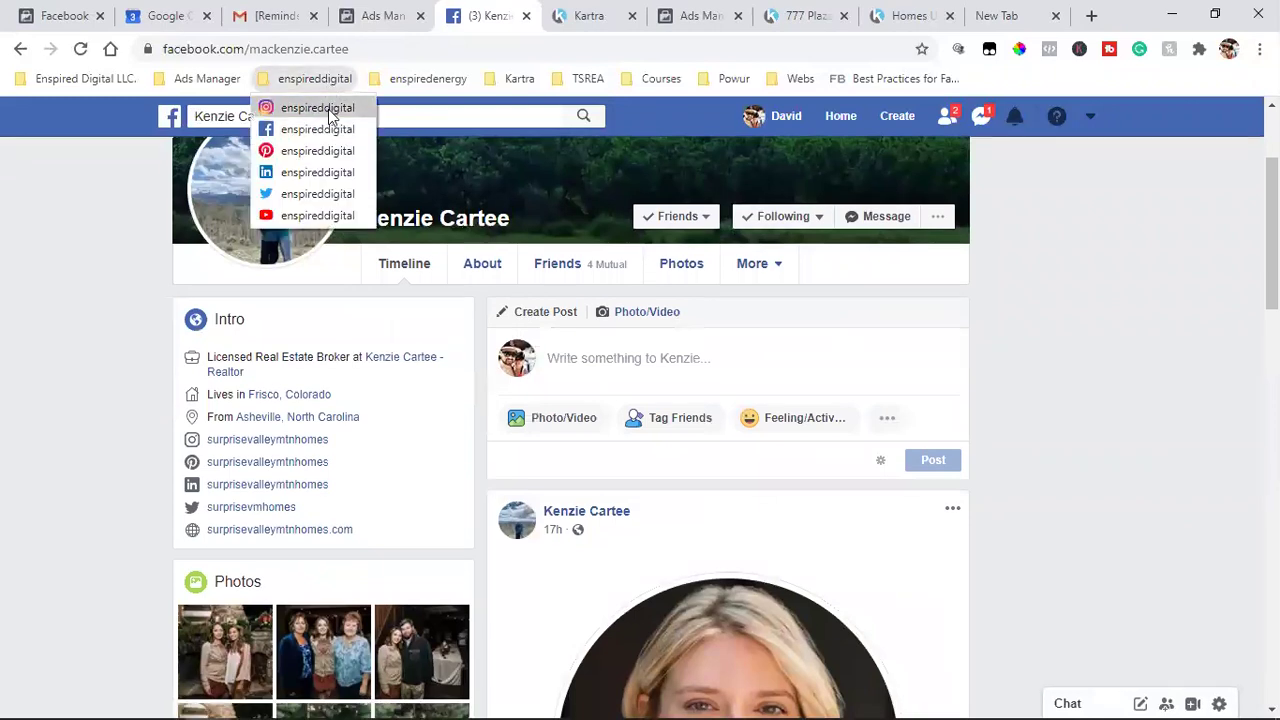
Open the agency's Instagram profile and close the leftover property and blank tabs.
left_click(320, 106)
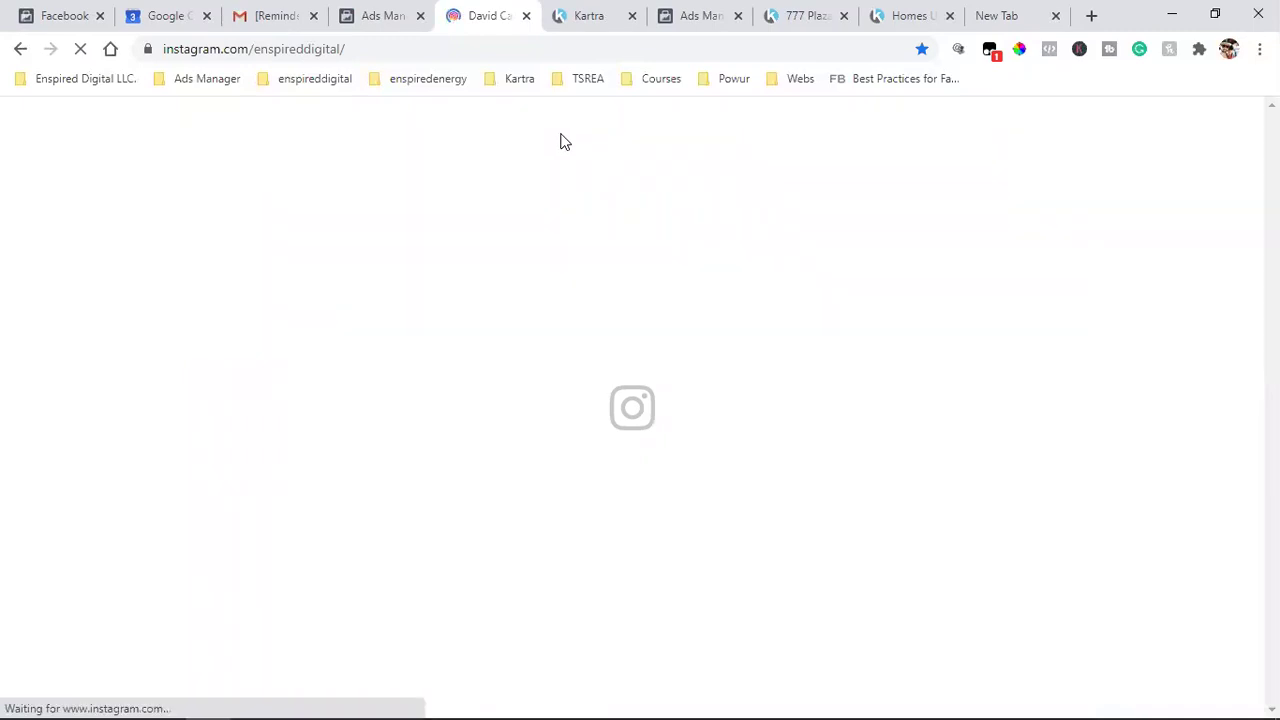
left_click(845, 16)
left_click(845, 16)
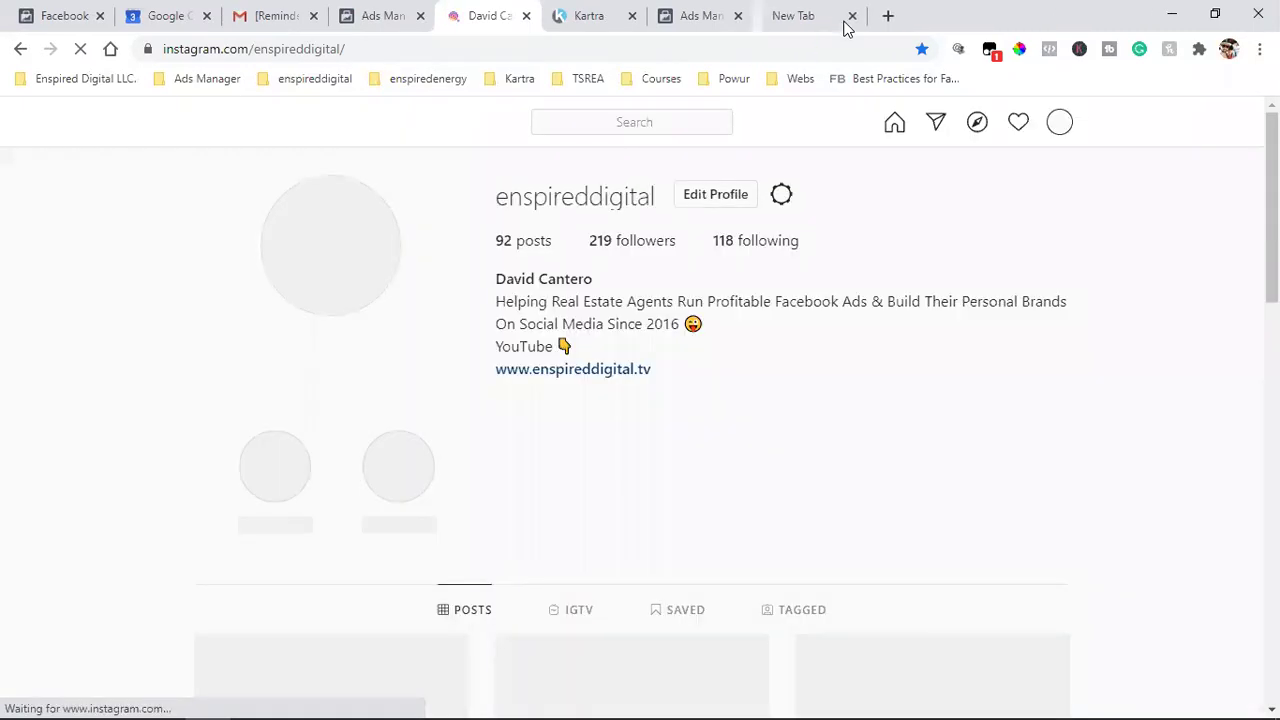
left_click(845, 16)
Search Instagram for the realtor by name, open her account and follow it.
left_click(624, 122)
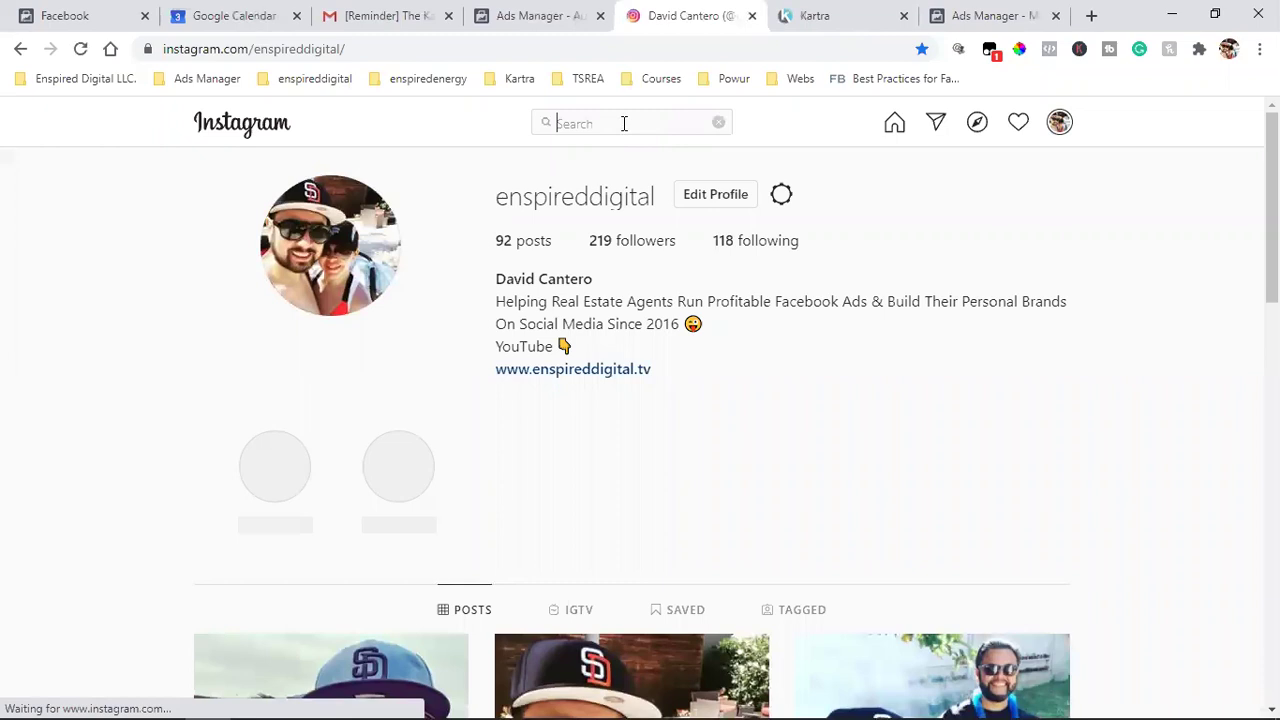
type("kenz")
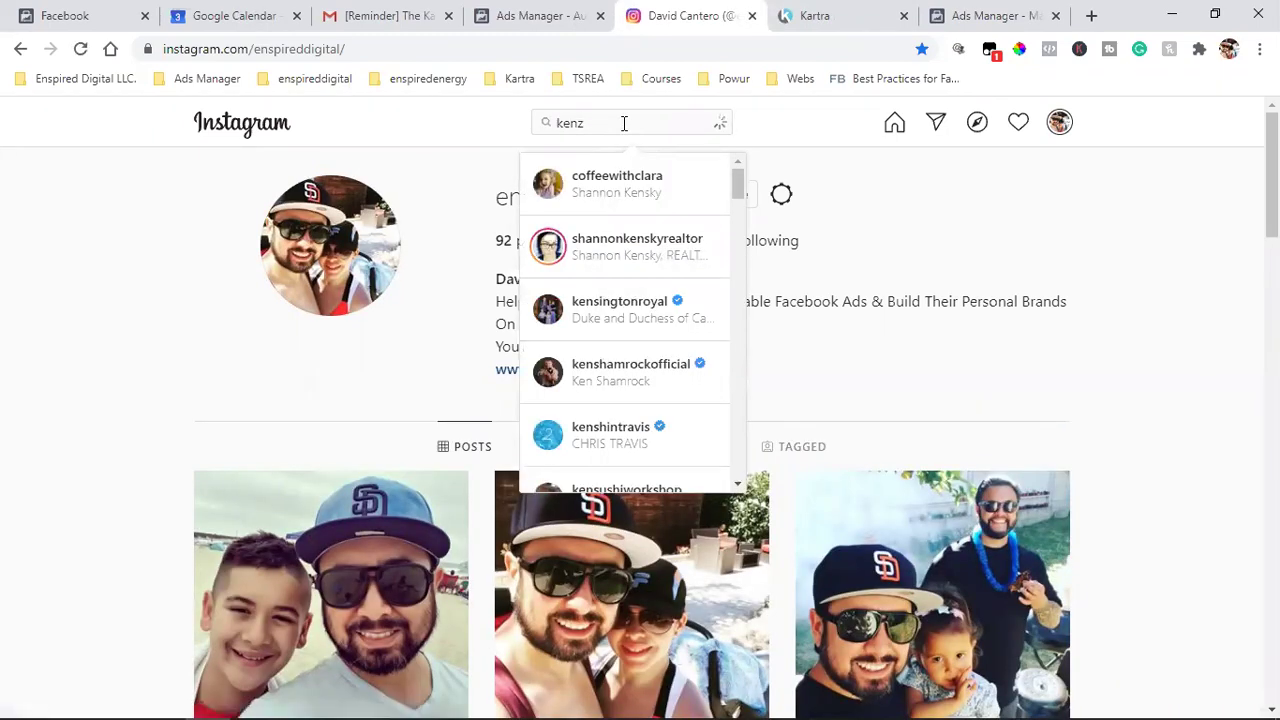
type("ie ca")
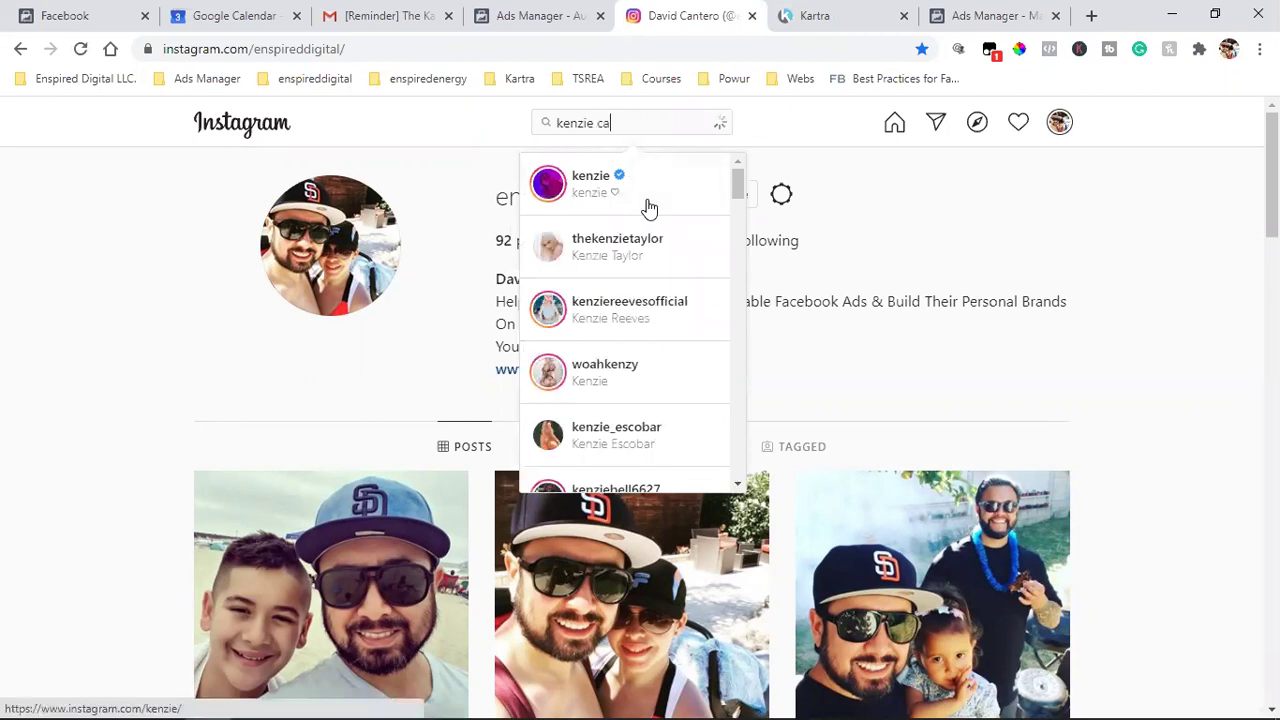
type("r")
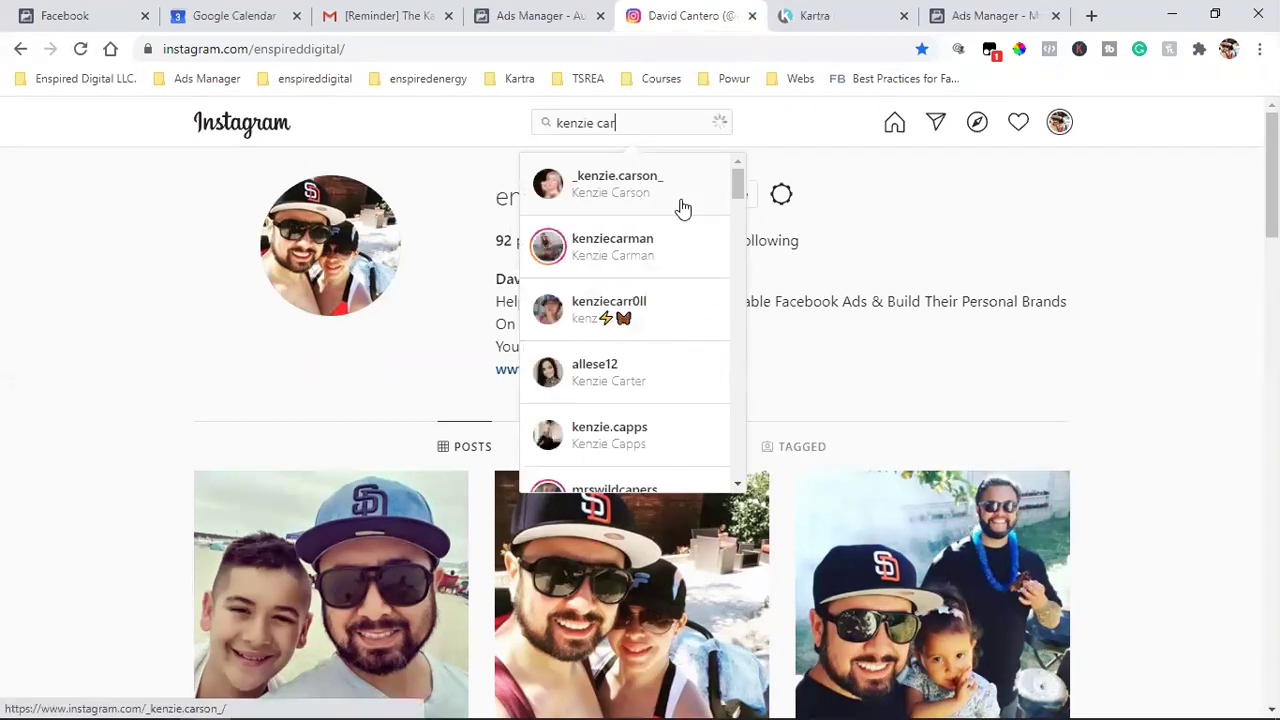
left_click(682, 207)
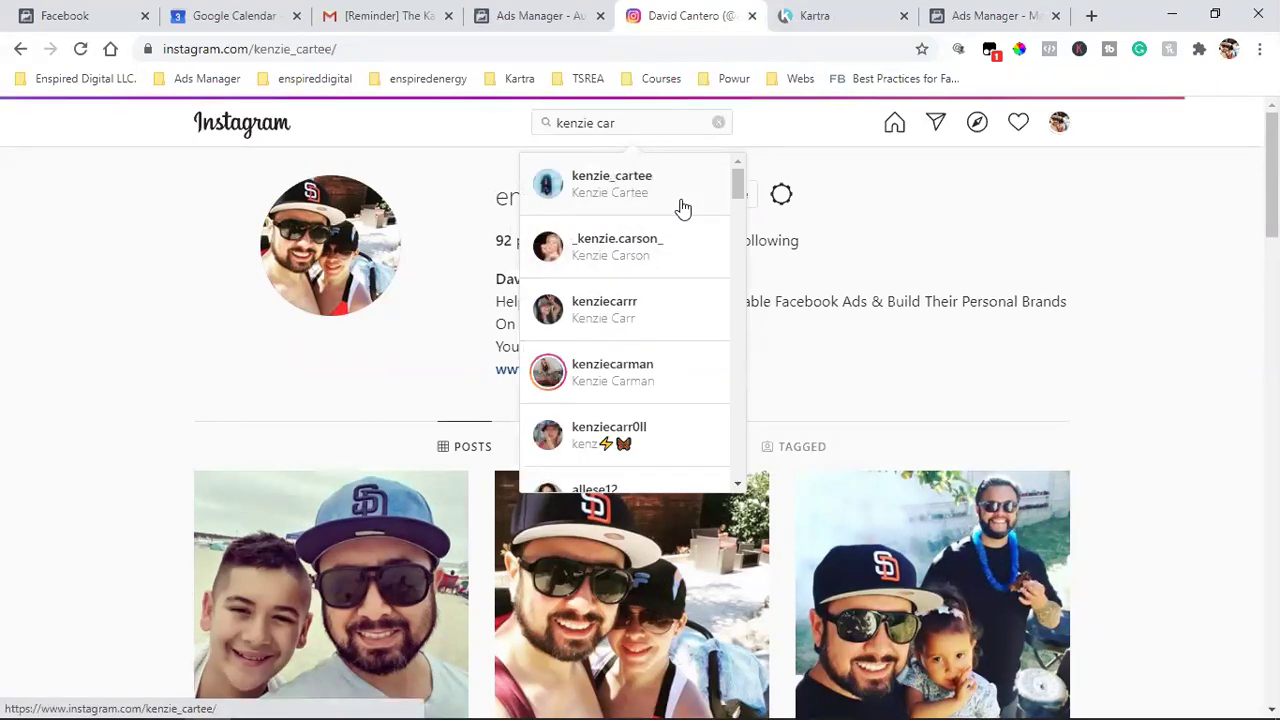
left_click(684, 205)
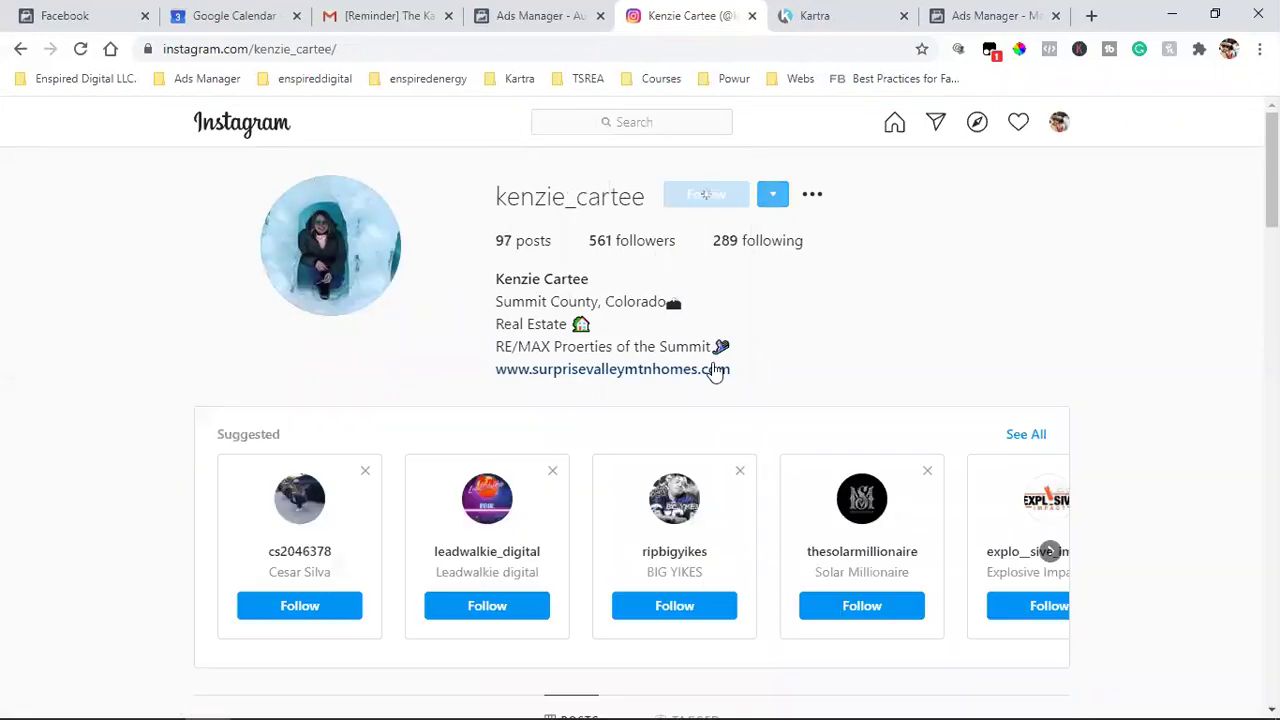
Glance at the realtor's bio website, then open the agency's YouTube channel from the enspireddigital bookmarks.
left_click(601, 378)
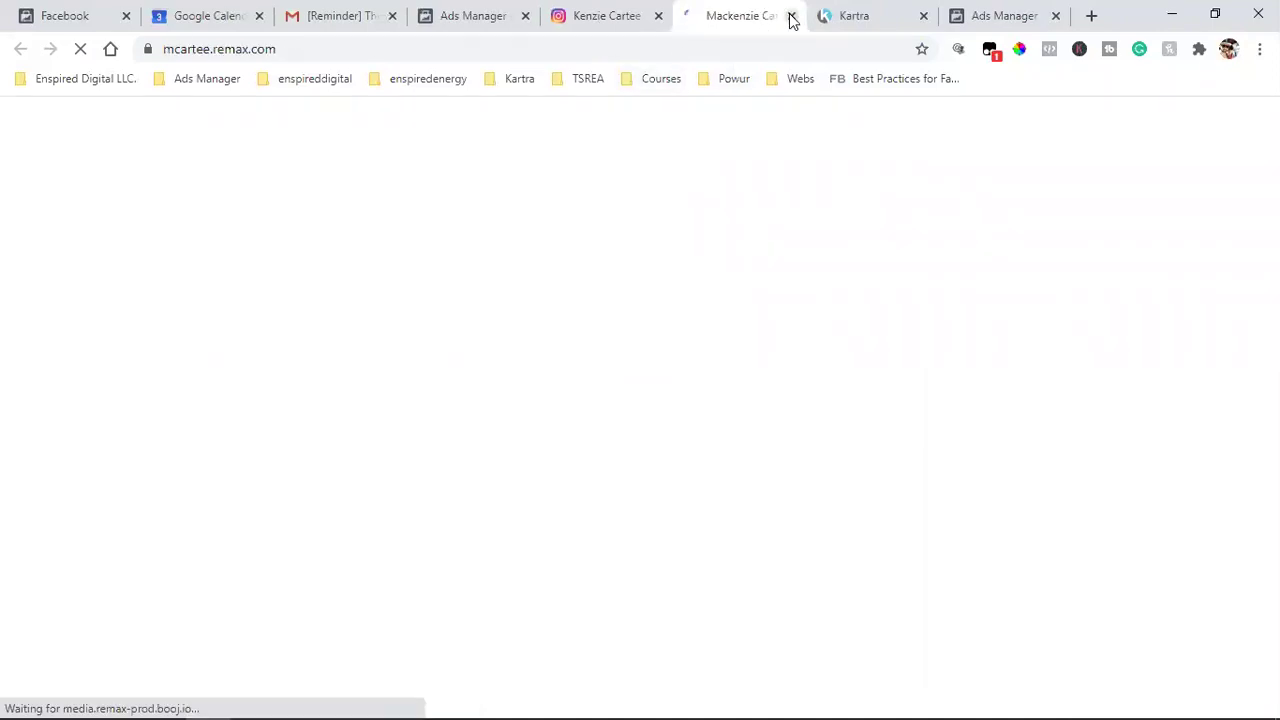
key("ctrl+w")
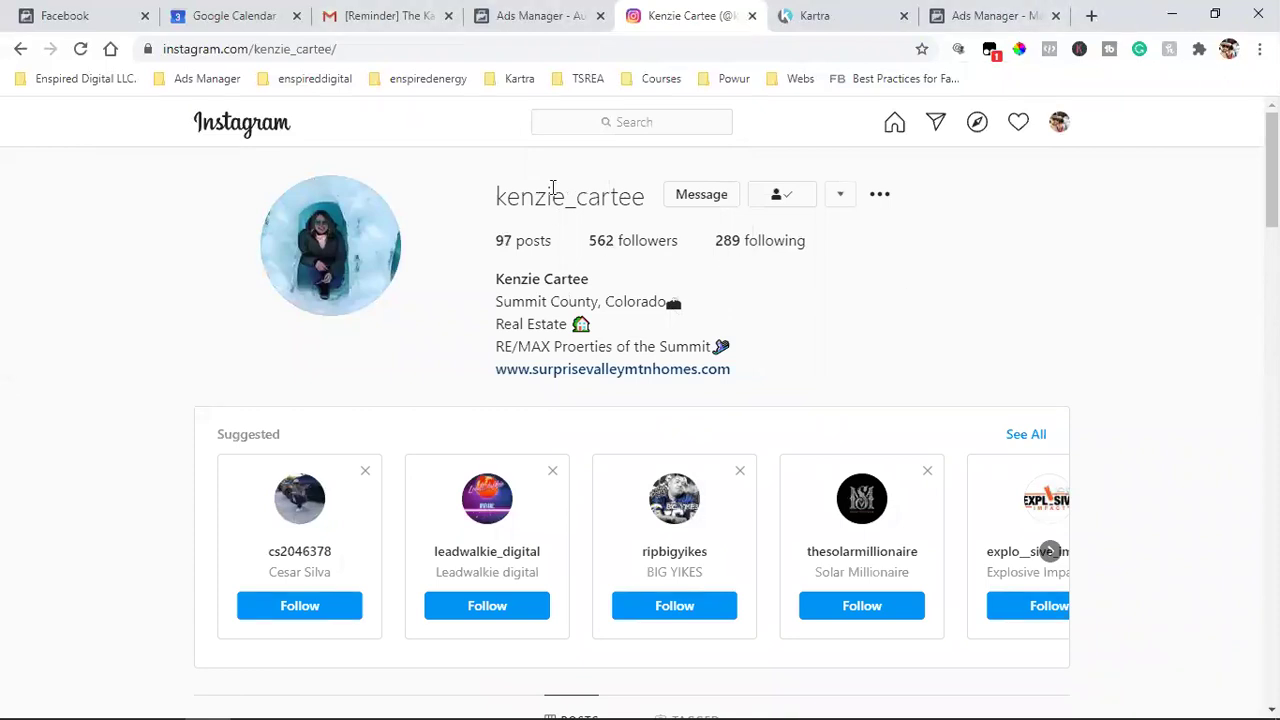
left_click(1091, 18)
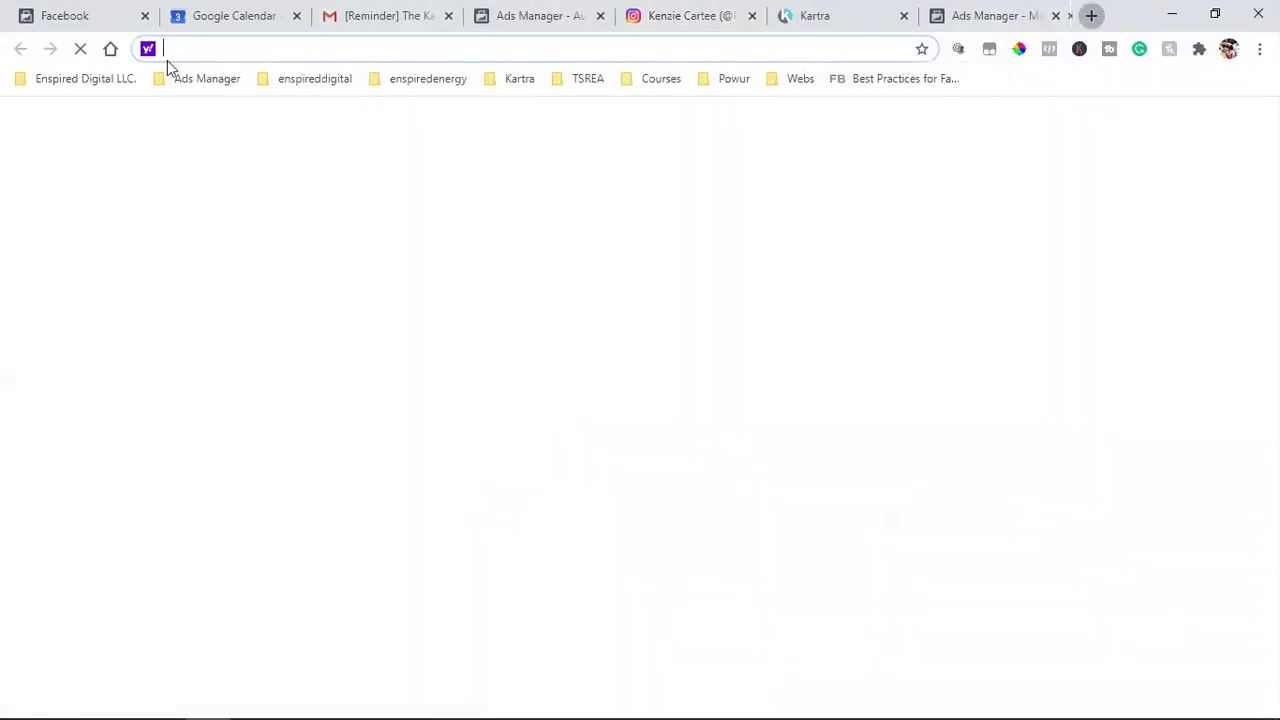
left_click(190, 80)
mouse_move(315, 79)
left_click(305, 215)
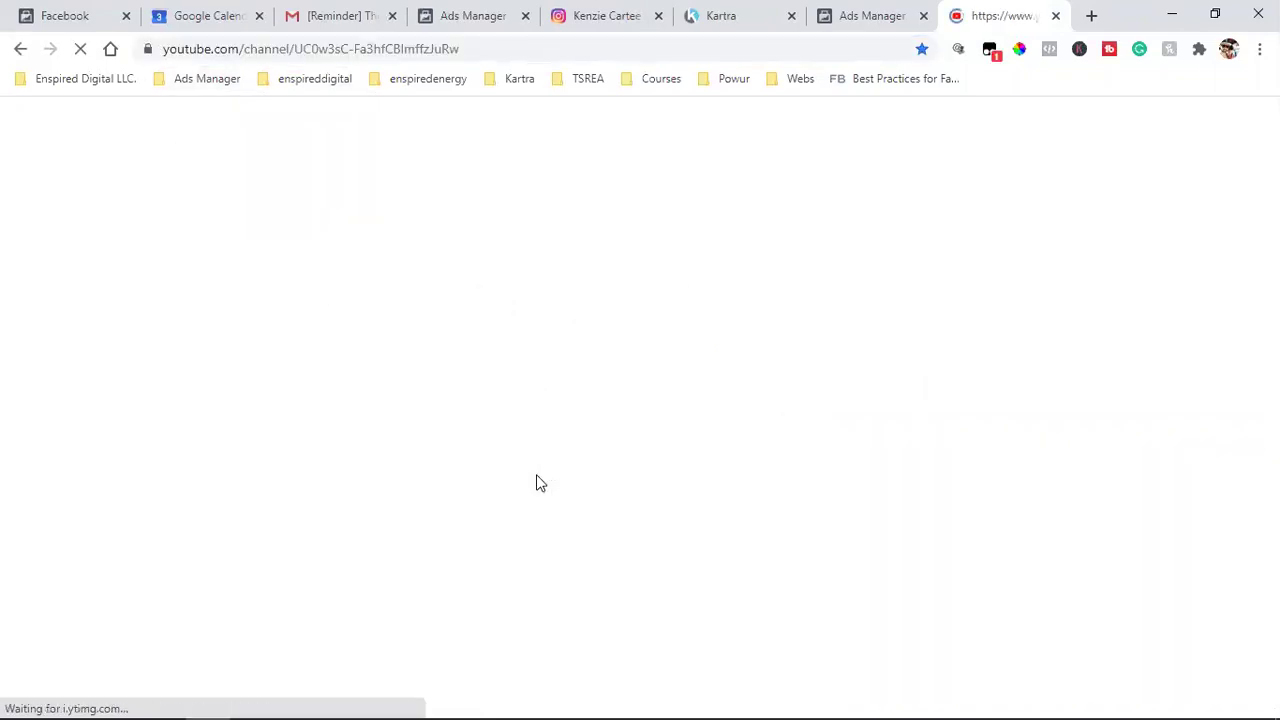